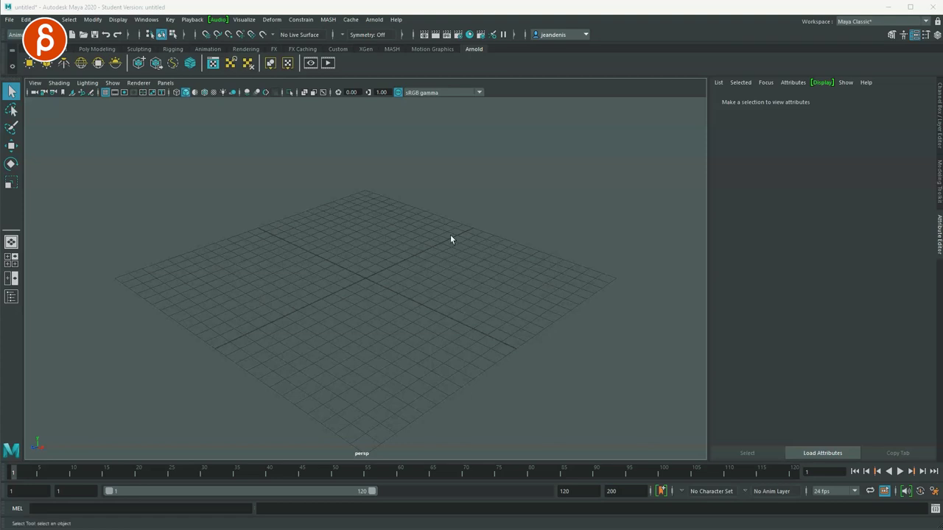
alt+drag(361, 276, 389, 299)
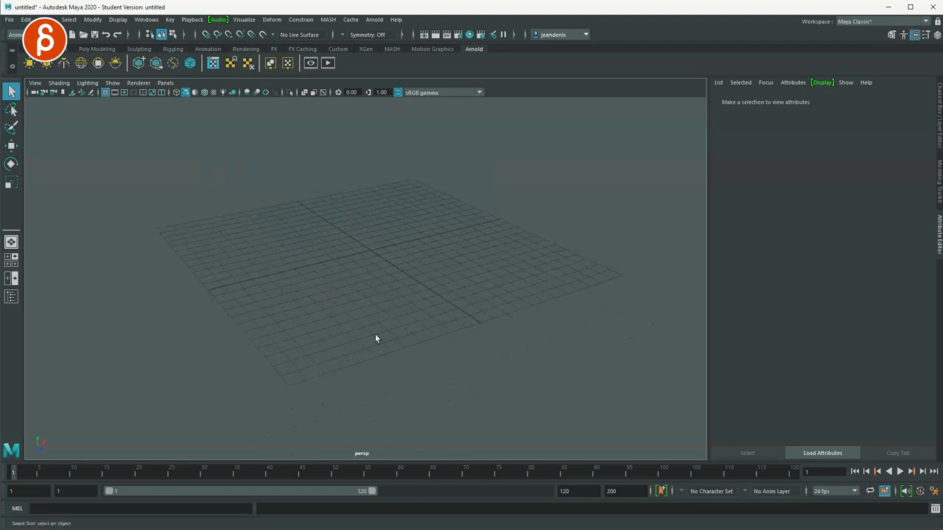
alt+drag(376, 356, 387, 353)
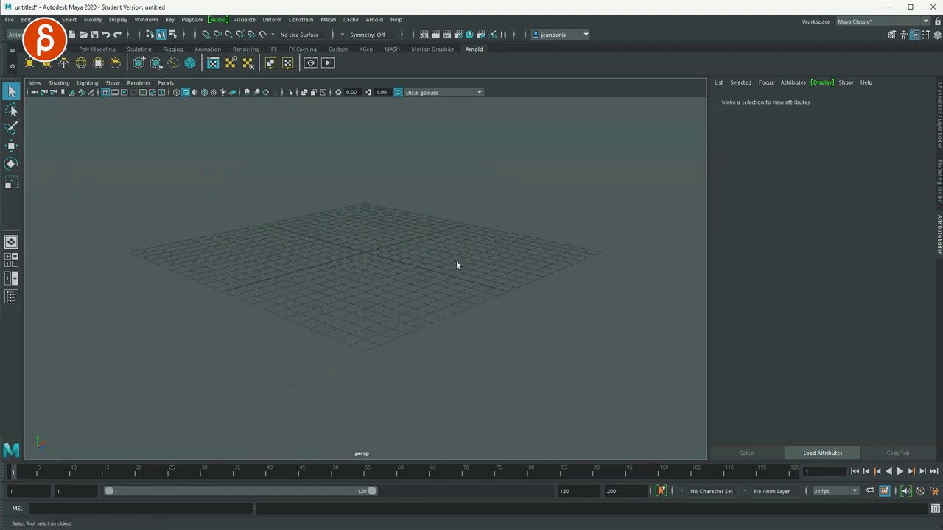
- Set the playback speed to 24 fps x 1 in the Time Slider preferences
click(935, 491)
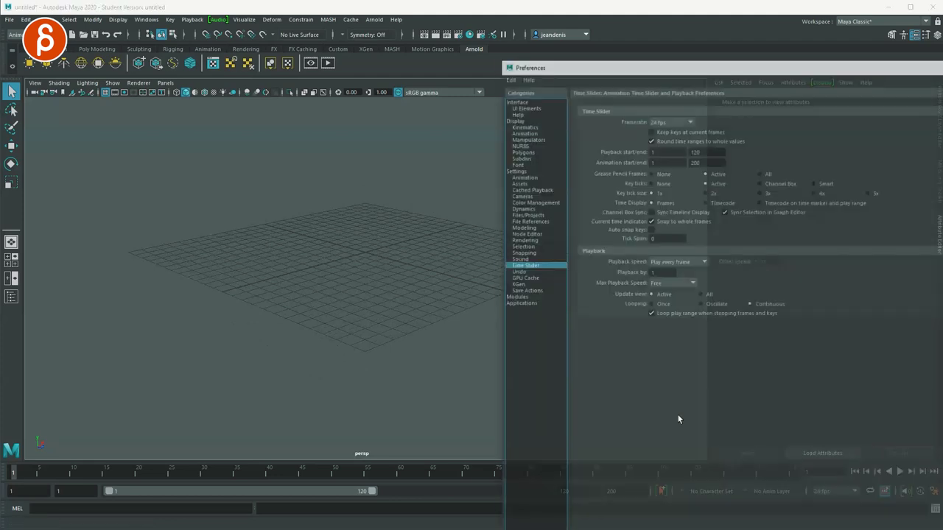
drag(610, 66, 277, 63)
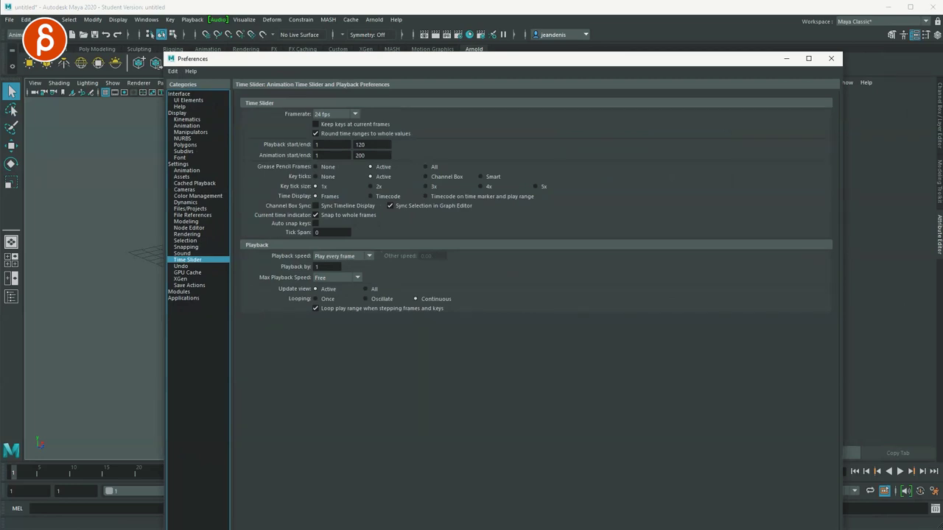
drag(841, 529, 808, 516)
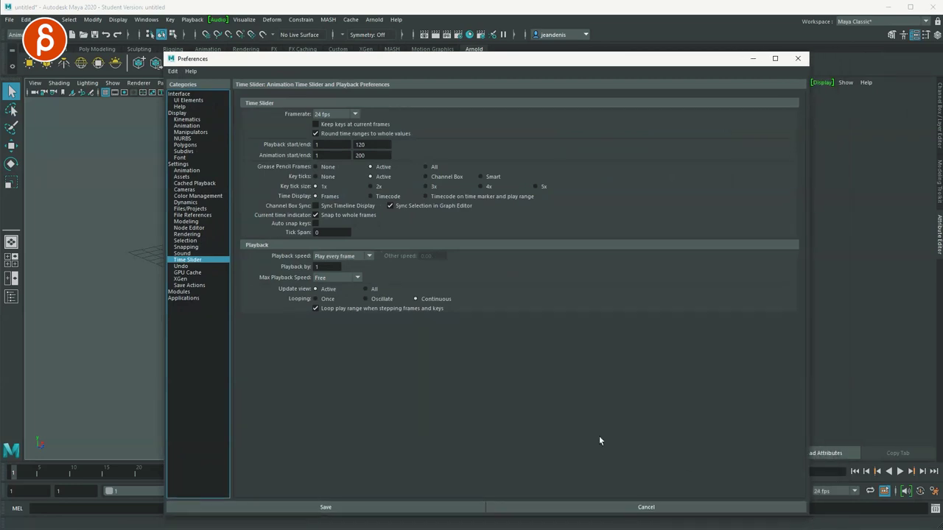
click(343, 258)
click(345, 292)
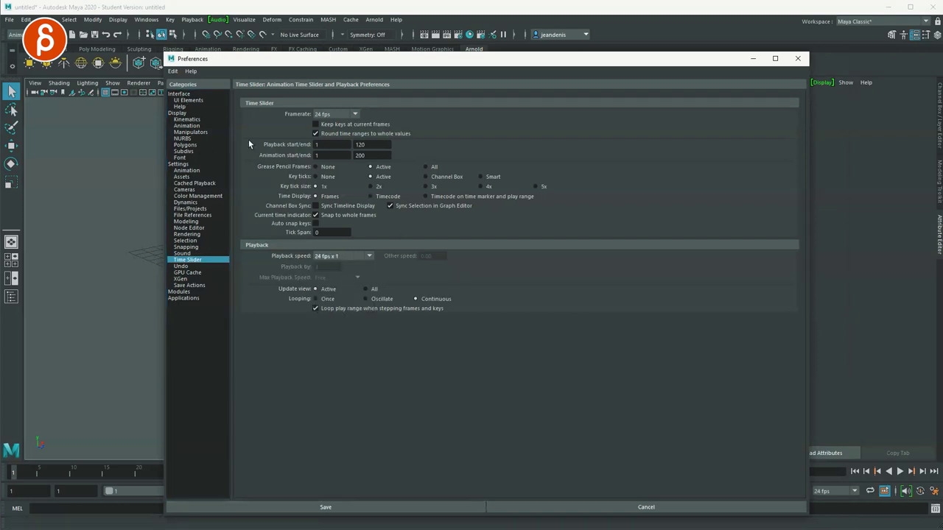
- Turn off GPU Override and set the default in and out tangents to Linear in the Animation preferences
click(193, 95)
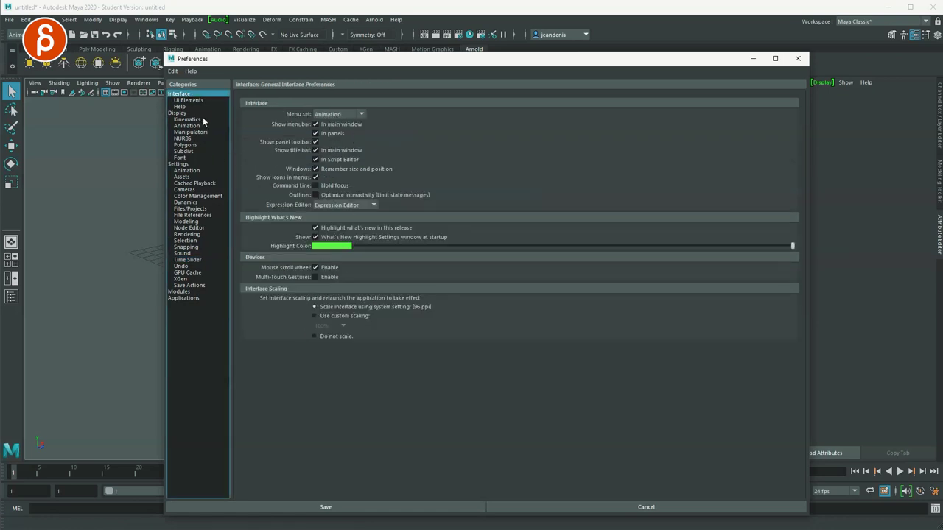
click(179, 164)
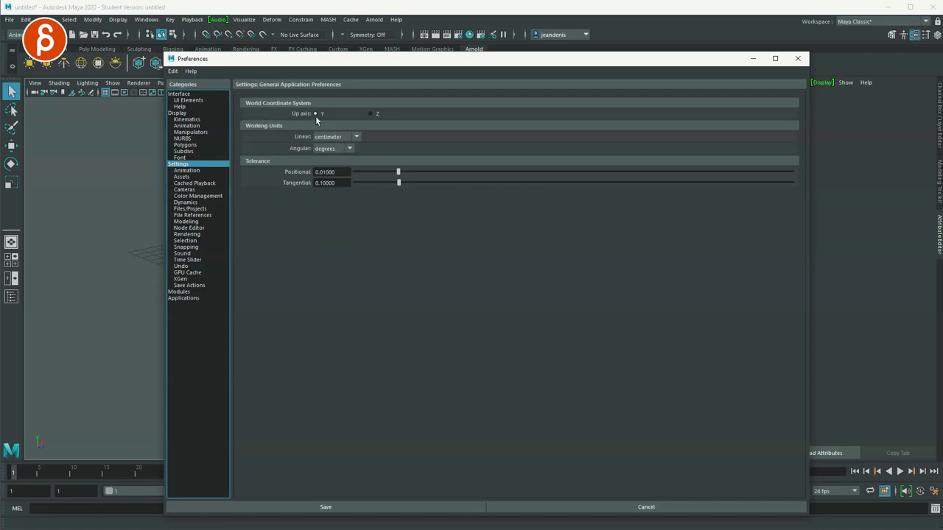
click(191, 171)
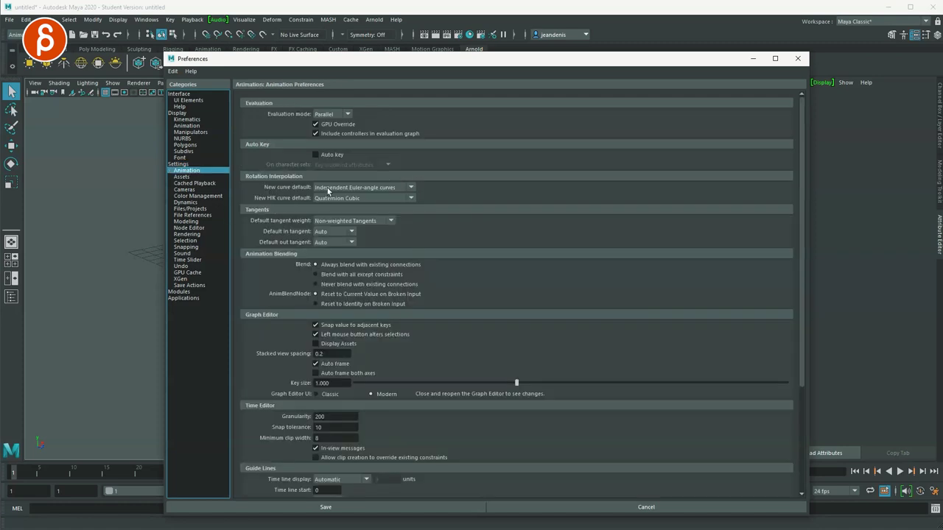
click(331, 125)
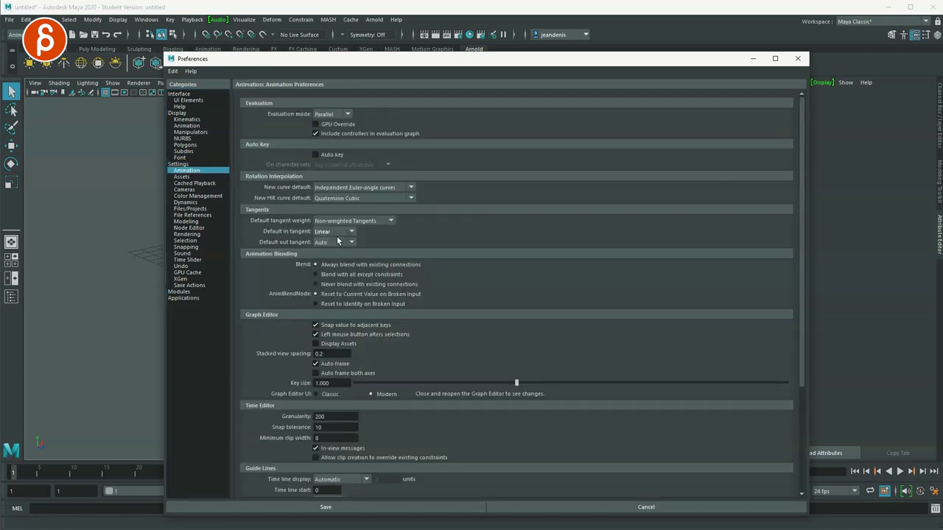
click(333, 242)
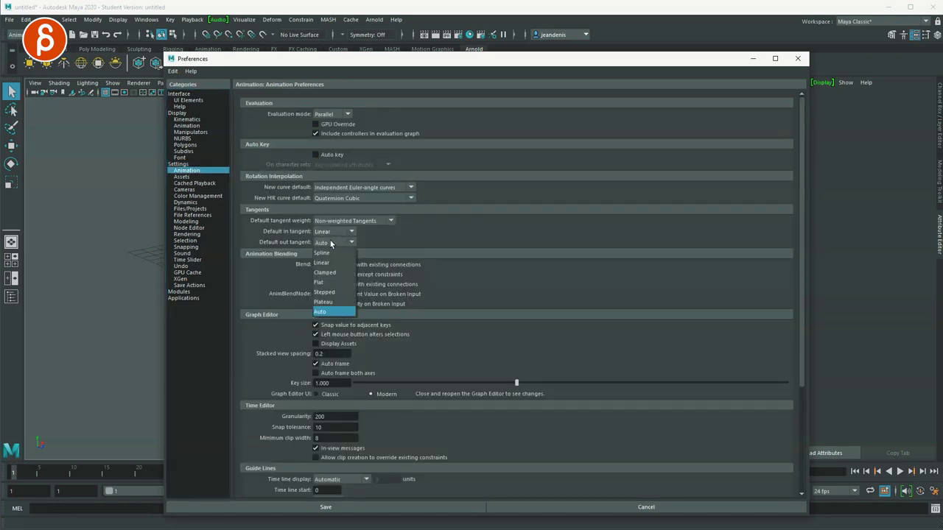
click(336, 266)
click(336, 232)
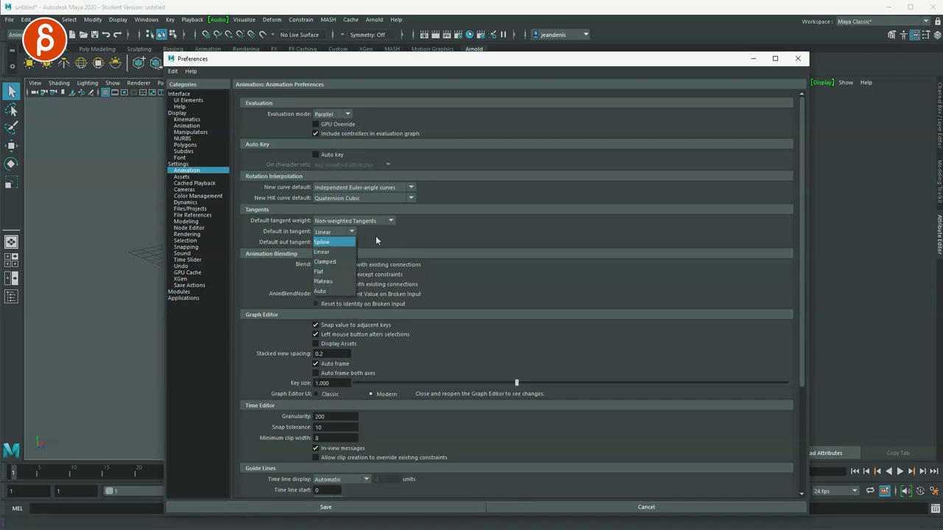
click(347, 252)
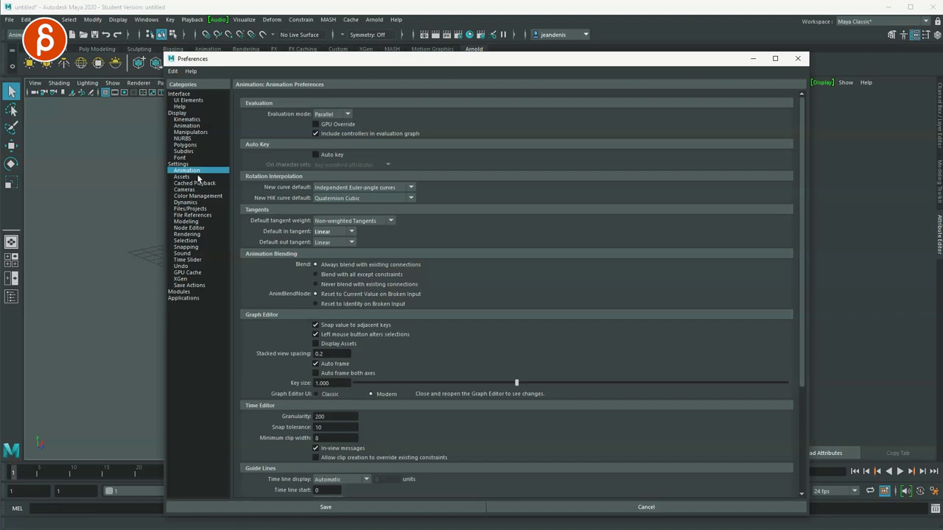
- Review the Color Management and Undo settings, save the preferences and turn on the automatic keyframe toggle
click(196, 196)
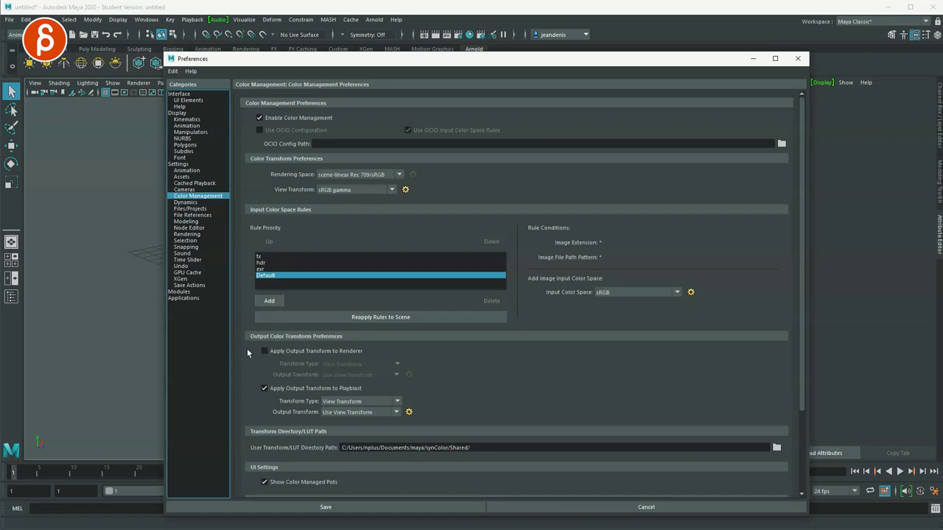
click(181, 266)
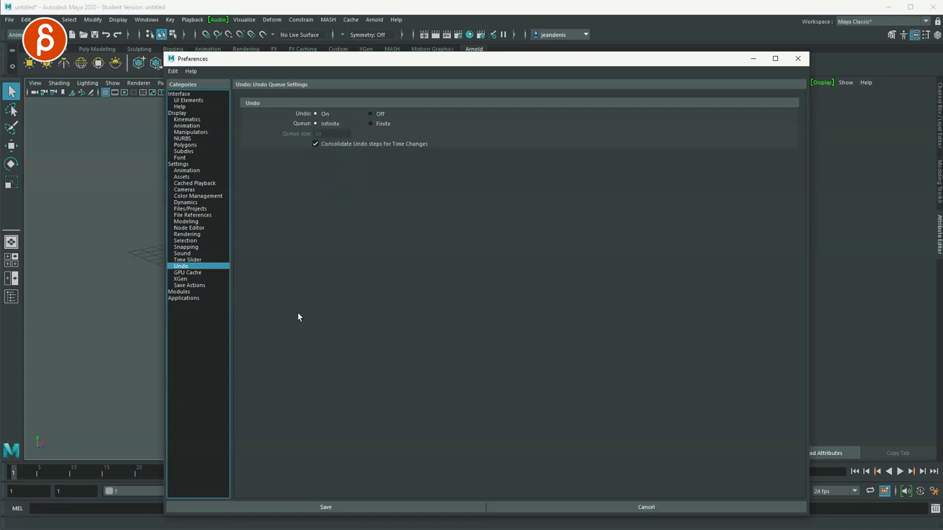
click(281, 509)
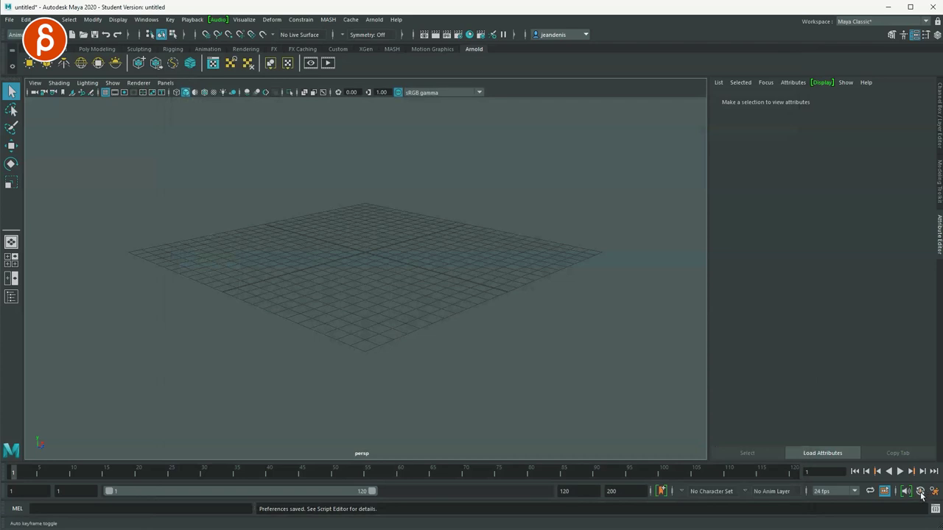
click(921, 492)
- Duplicate the Maya Default hotkey set as JDH in the Hotkey Editor and list the hotkeys for Menu items
click(146, 19)
mouse_move(188, 115)
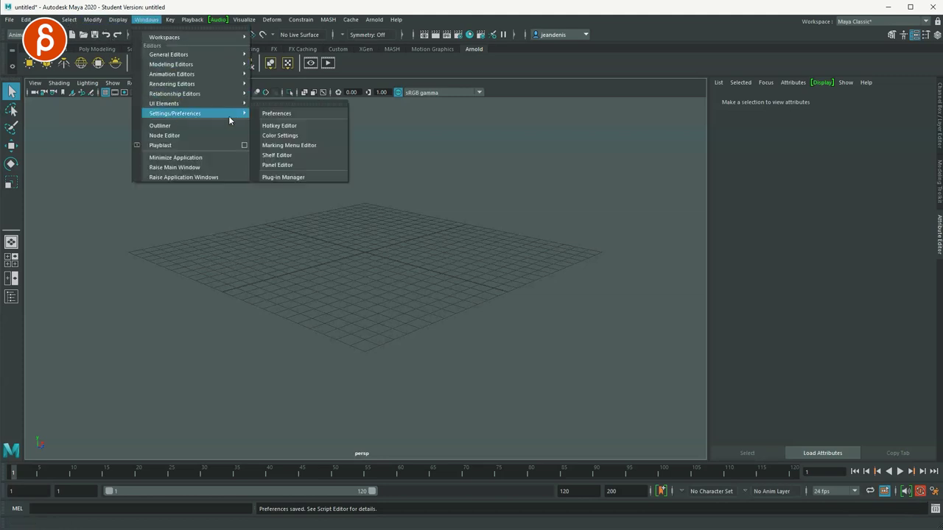
click(267, 125)
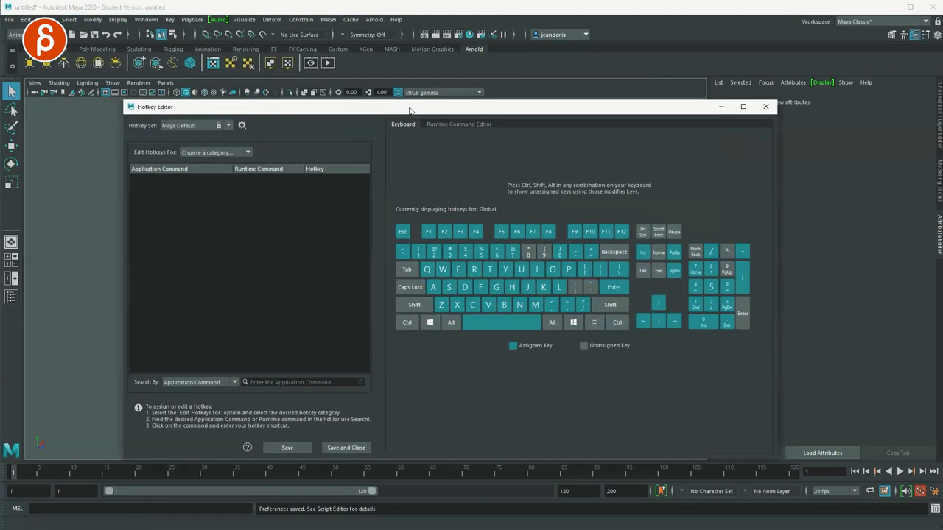
drag(410, 110, 413, 75)
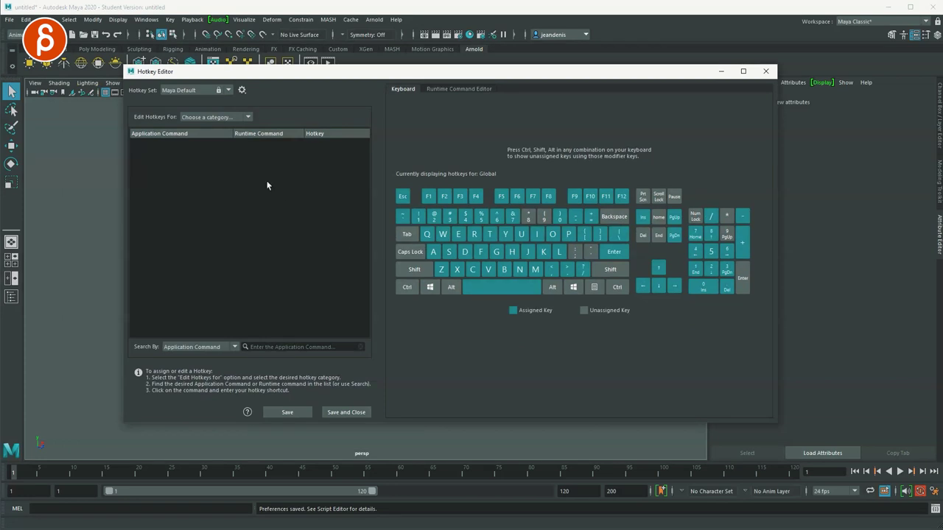
click(209, 118)
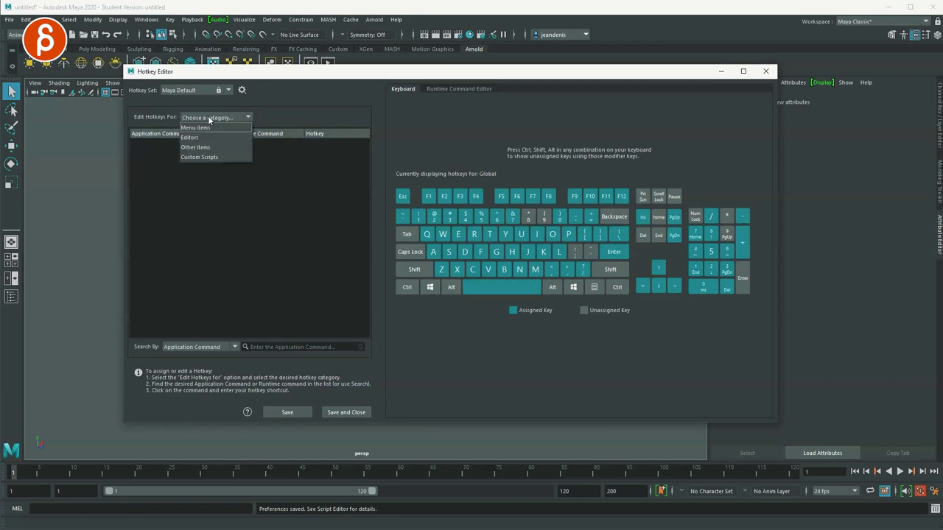
click(222, 114)
click(245, 90)
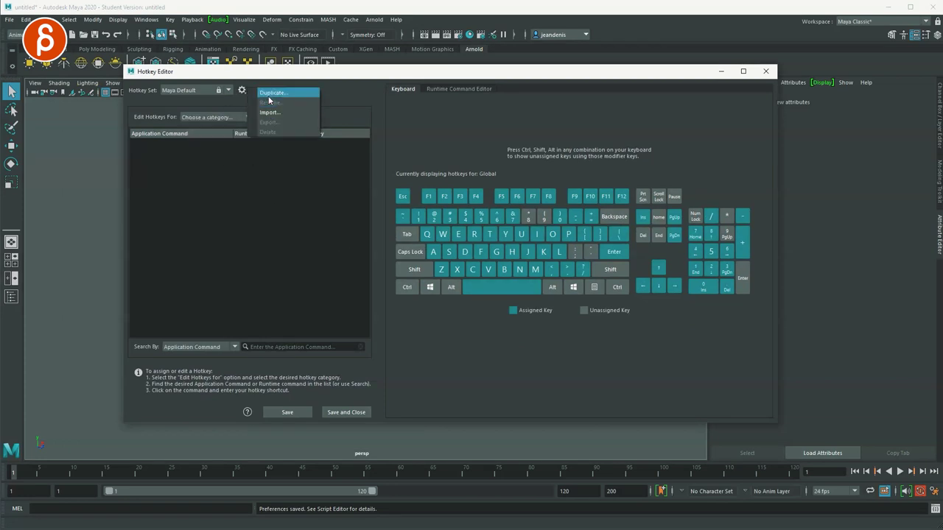
click(268, 95)
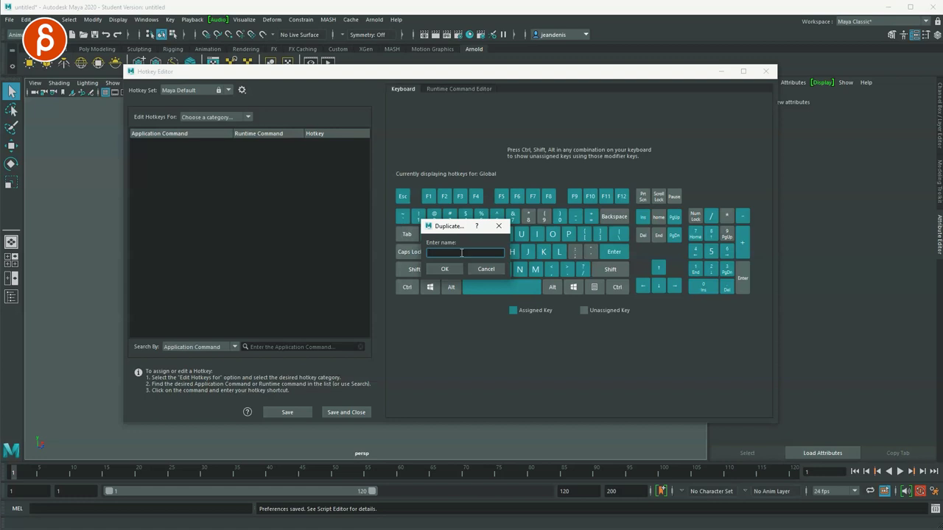
key(Return)
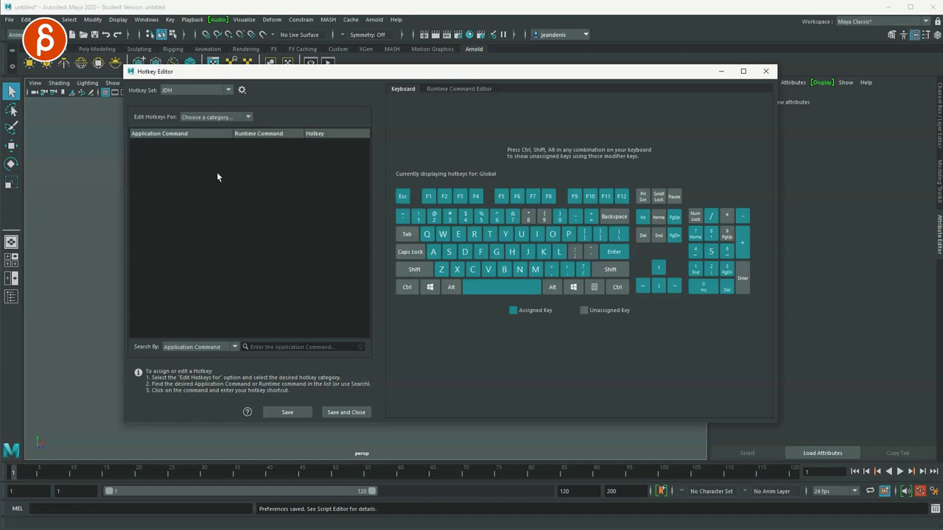
click(213, 116)
click(217, 131)
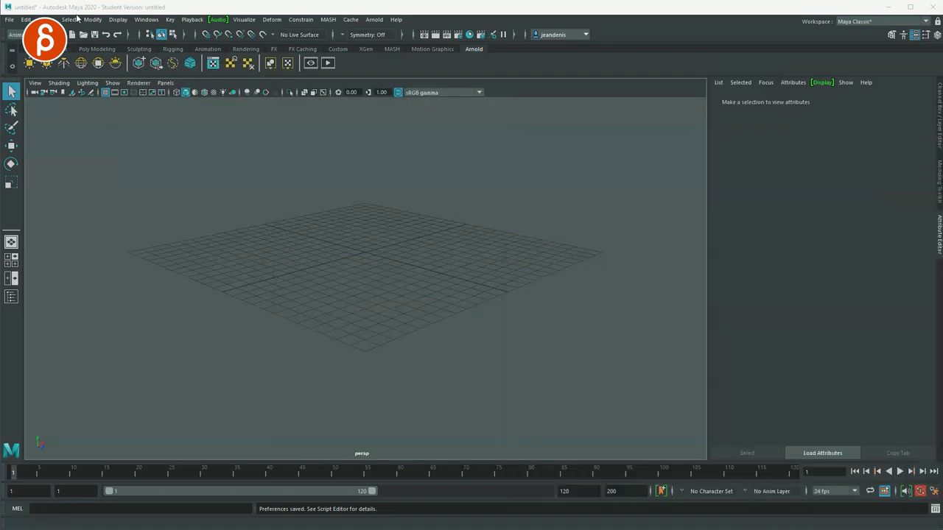
- Create a NURBS circle at the grid centre and switch on the display of NURBS curves in the perspective view
click(46, 19)
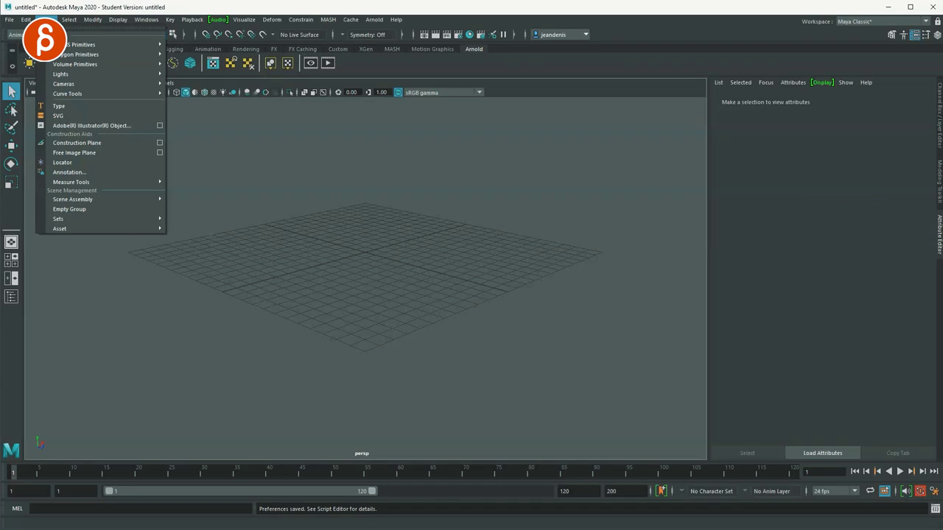
mouse_move(129, 44)
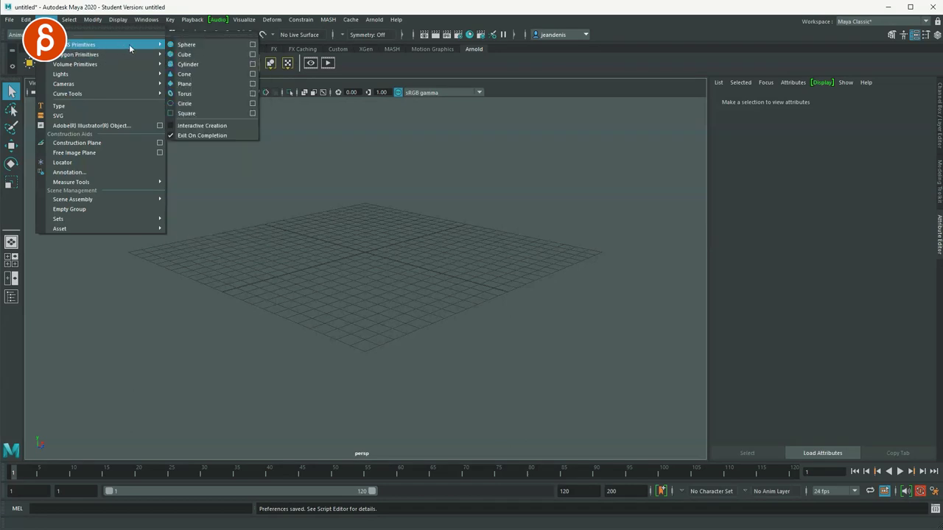
click(190, 103)
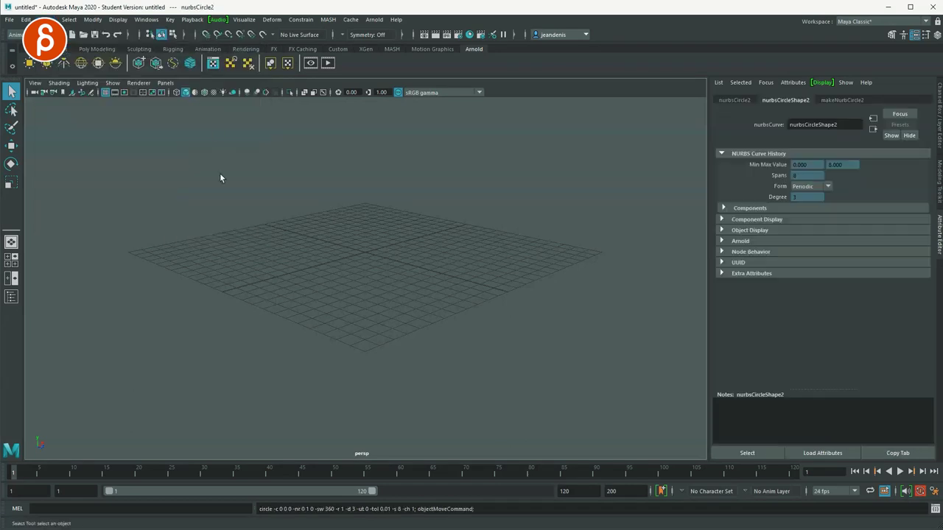
click(112, 83)
click(130, 145)
alt+drag(298, 294, 289, 294)
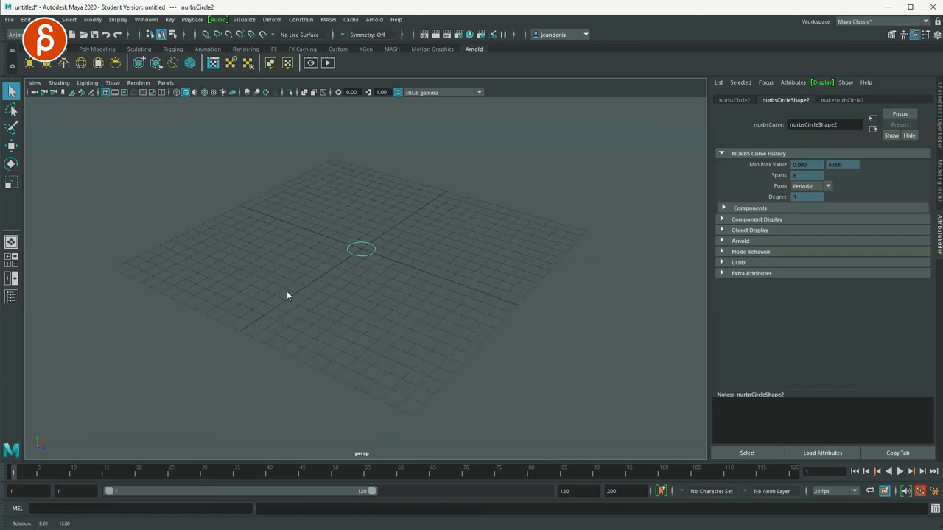
alt+right_drag(288, 294, 442, 423)
mouse_move(347, 298)
alt+middle_down()
mouse_move(379, 324)
mouse_move(354, 296)
alt+middle_up()
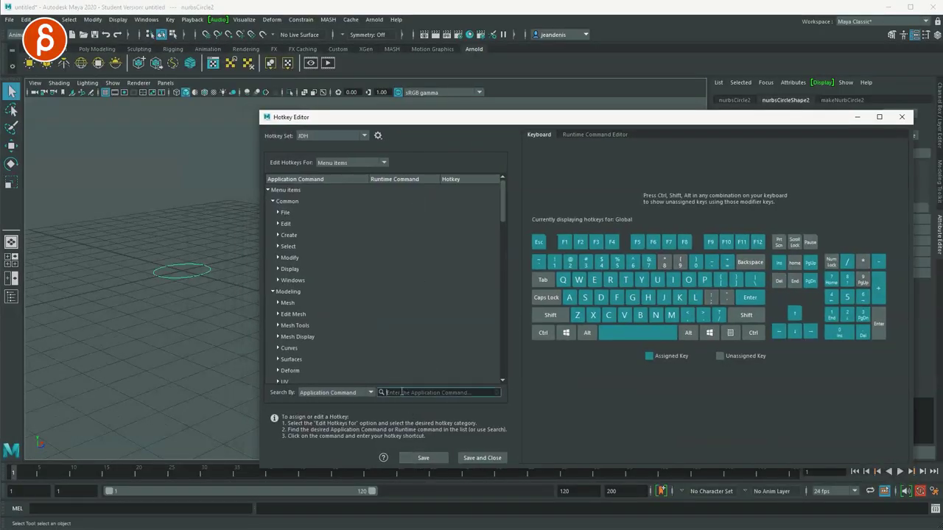
- Search the application commands for "toggle nurbs" and add G as an additional hotkey for Toggle Nurbs Curves Option Cmd
text(tog)
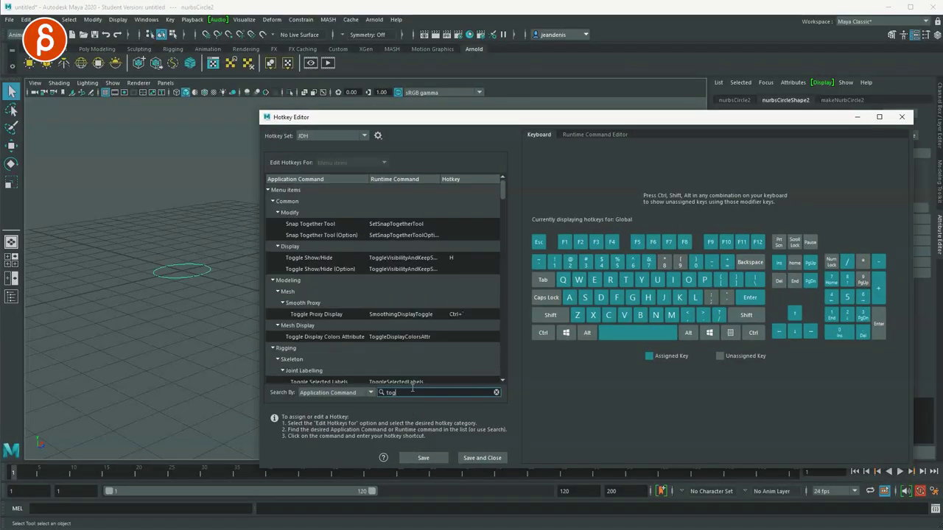
text(gle nurbs)
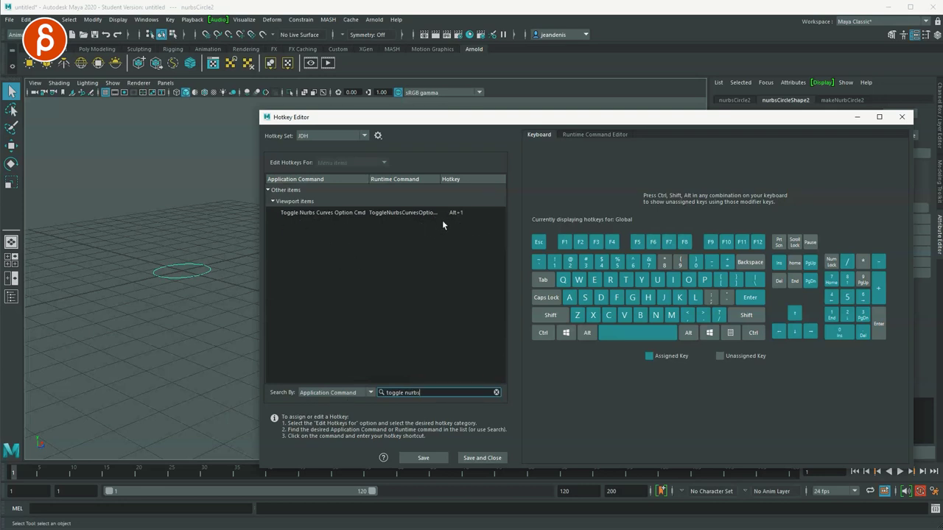
click(490, 212)
click(502, 212)
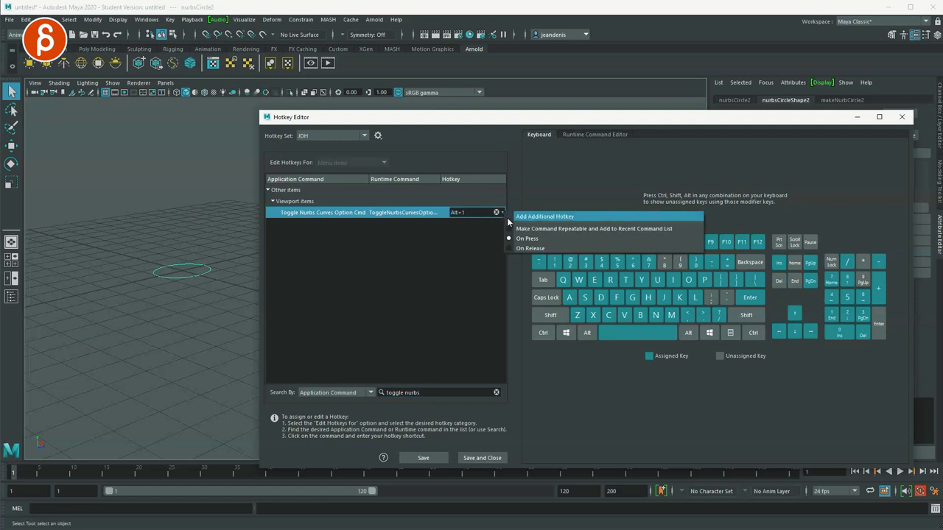
click(528, 216)
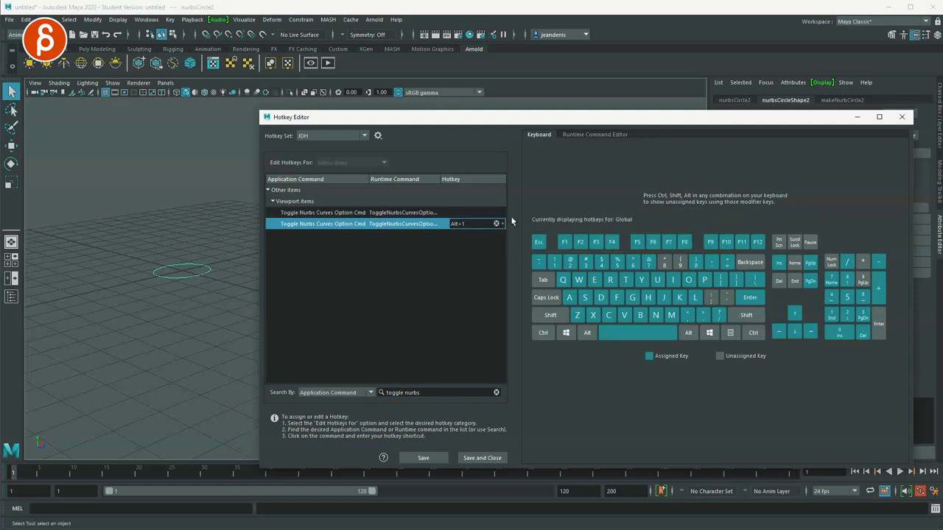
key(g)
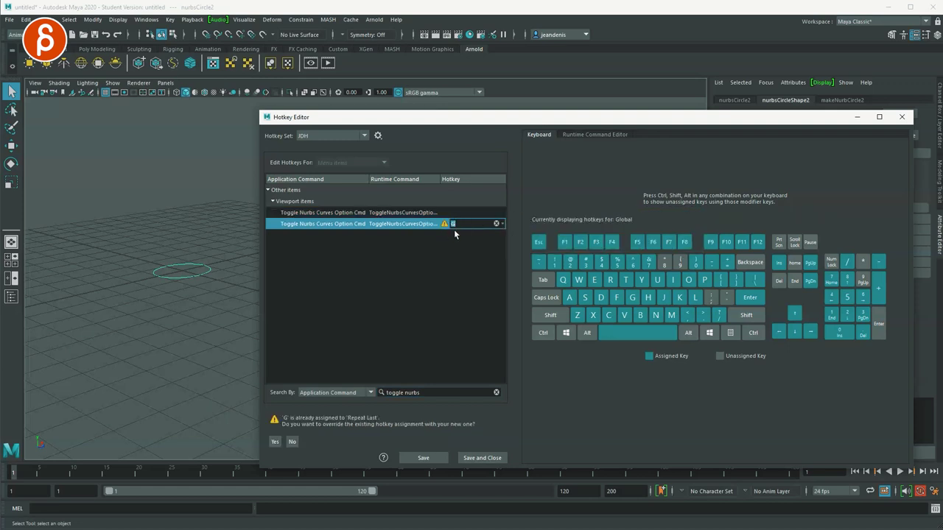
- Enter G as the hotkey in the first Toggle Nurbs Curves Option Cmd row and save the hotkey set
click(501, 224)
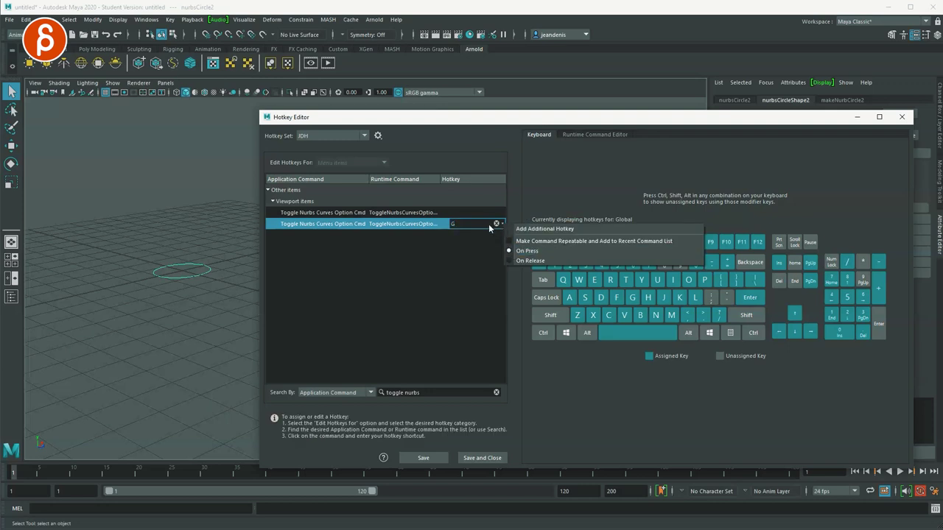
click(497, 215)
click(501, 213)
click(511, 251)
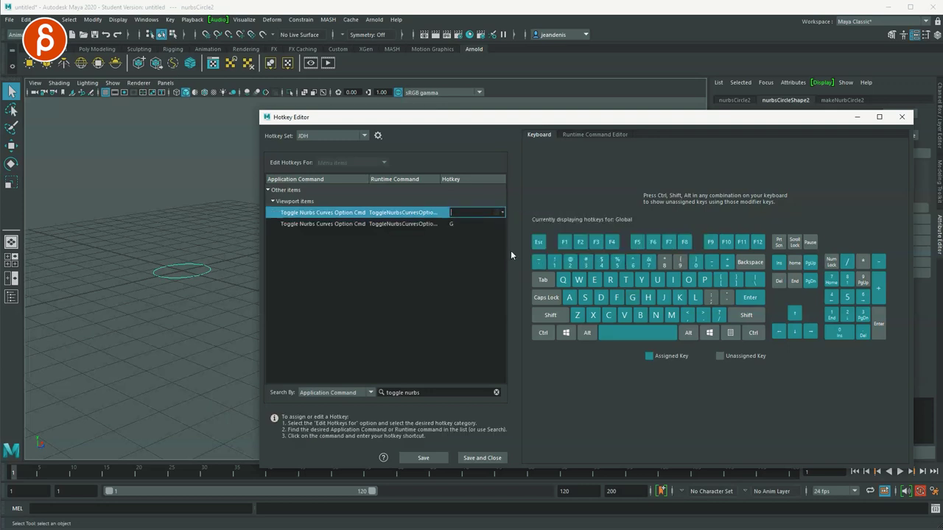
click(481, 214)
key(g)
click(423, 458)
click(143, 307)
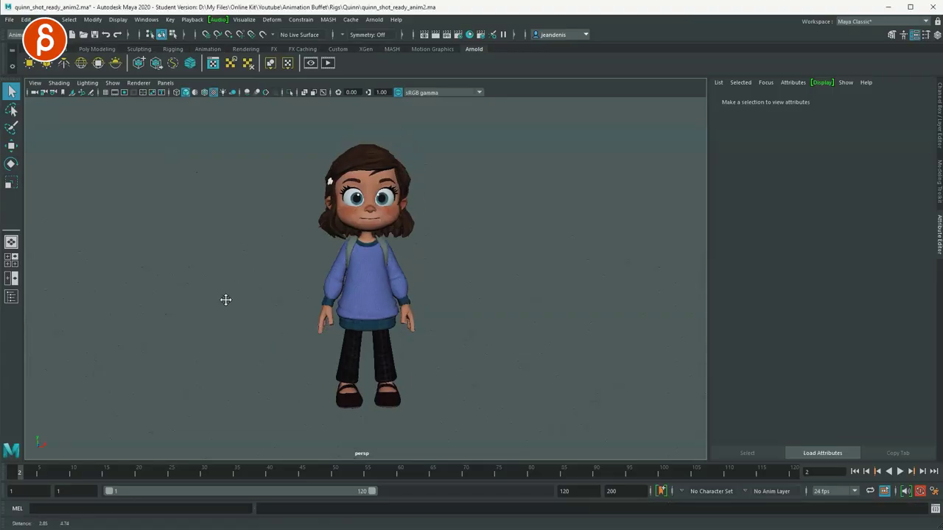
- Examine the Quinn character from several angles and distances in the perspective view
alt+drag(225, 299, 292, 289)
alt+middle_drag(292, 288, 253, 328)
alt+right_drag(252, 328, 325, 379)
alt+drag(324, 378, 285, 357)
alt+middle_drag(285, 358, 316, 345)
alt+right_drag(316, 345, 293, 313)
mouse_move(292, 313)
alt+mouse_down()
mouse_move(322, 338)
mouse_move(294, 302)
mouse_move(280, 302)
alt+mouse_up()
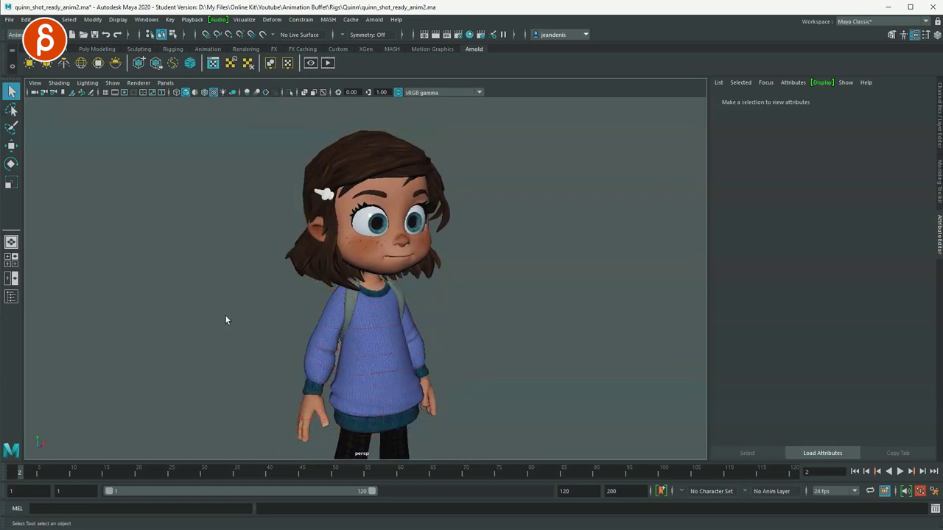
alt+middle_drag(329, 333, 354, 266)
alt+right_drag(354, 266, 270, 255)
alt+middle_drag(306, 319, 289, 314)
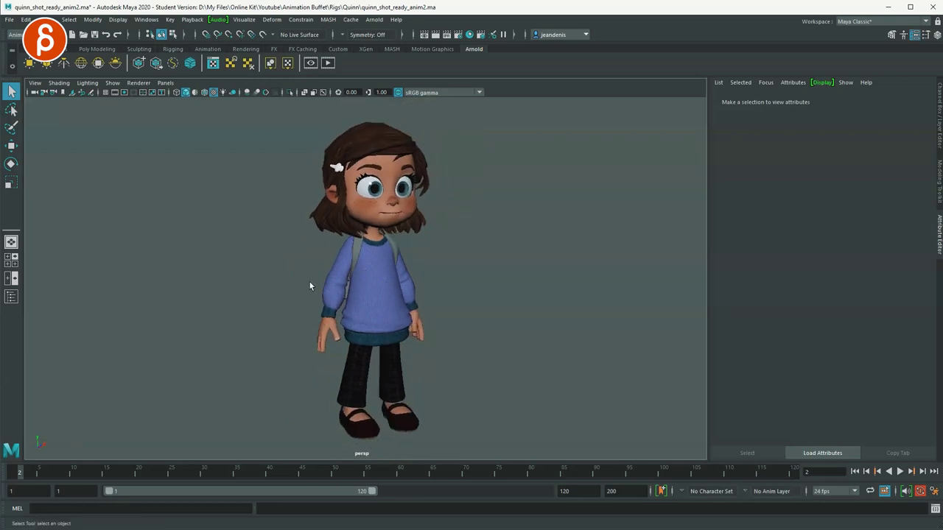
- Show all four panes, replace the top-camera view with an Outliner and collapse the separate docked Outliner
key(space)
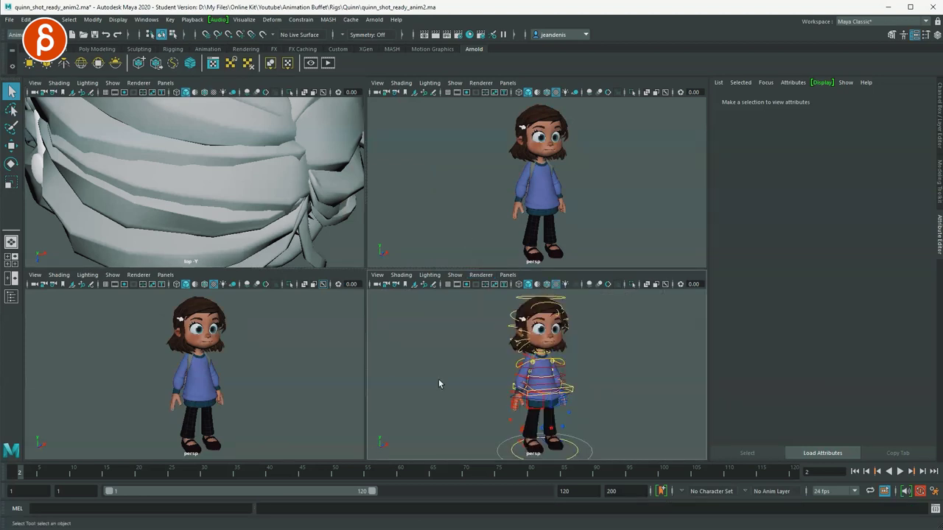
click(165, 83)
mouse_move(206, 134)
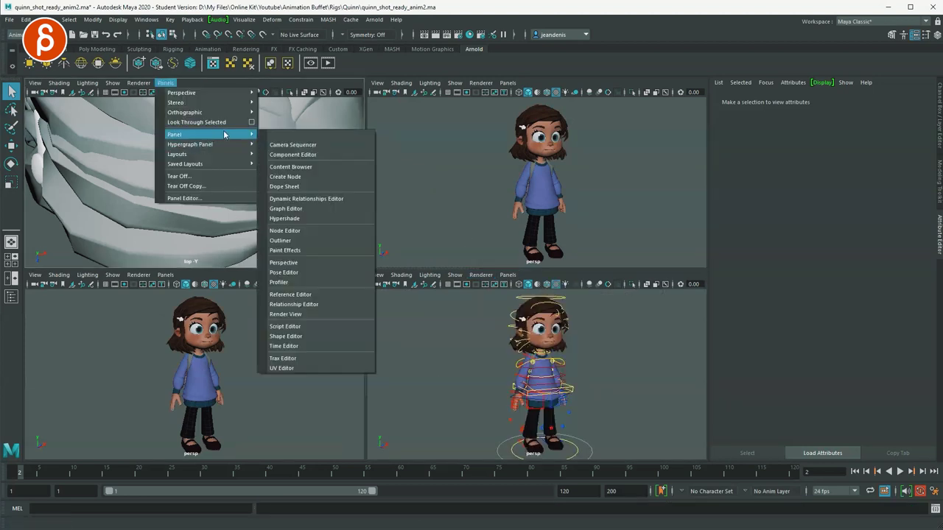
click(264, 261)
click(165, 83)
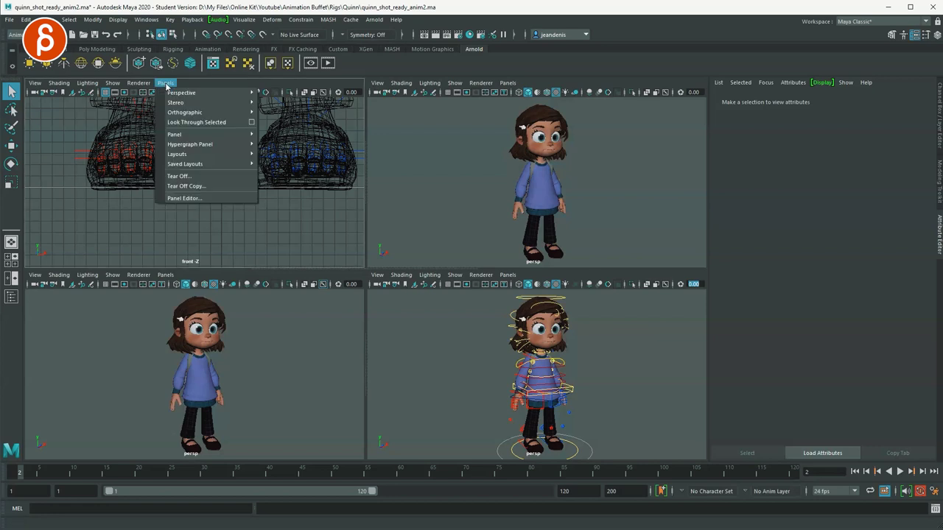
mouse_move(247, 134)
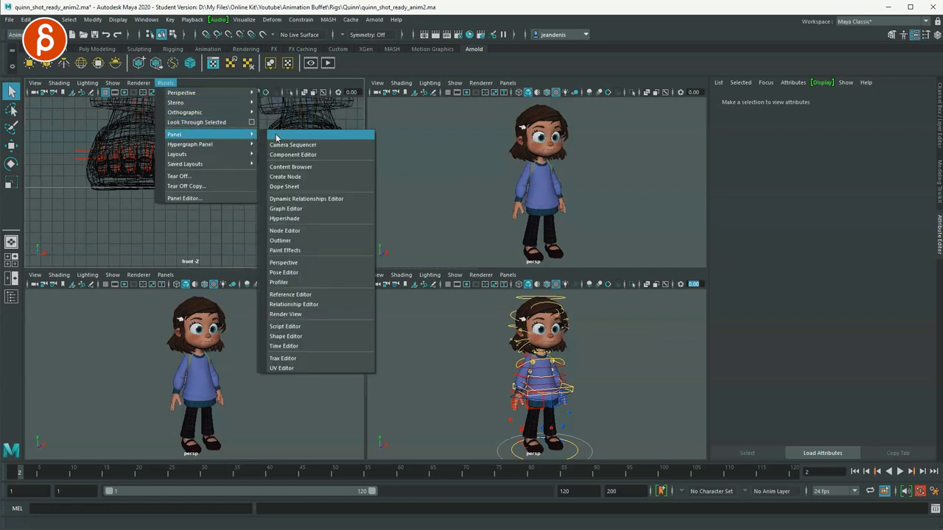
click(281, 240)
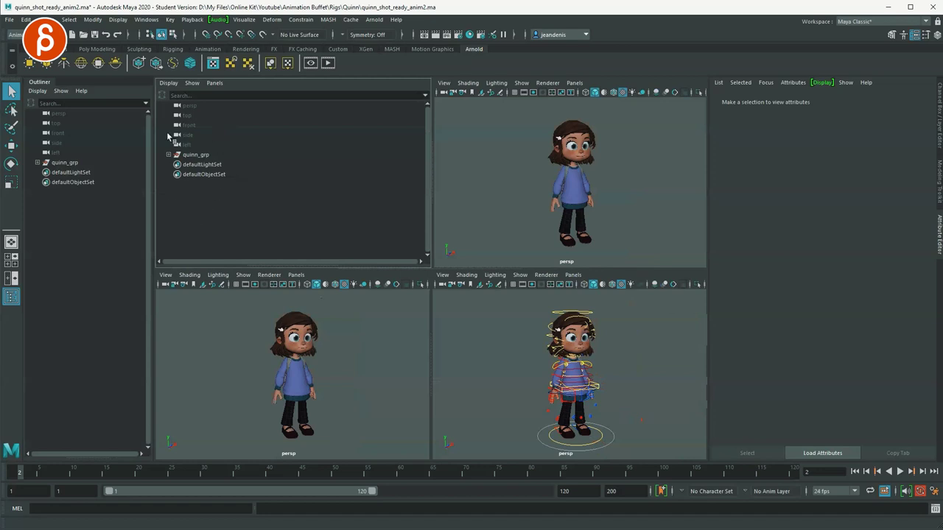
click(35, 83)
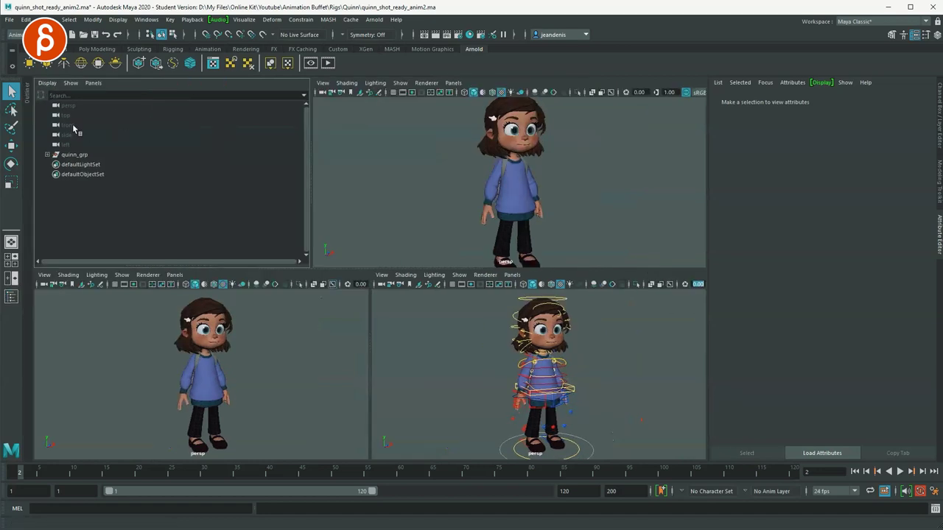
- Turn the persp pane below the Outliner into a Graph Editor, widen the Outliner pane and display the Channel Box
click(174, 275)
mouse_move(190, 326)
click(304, 401)
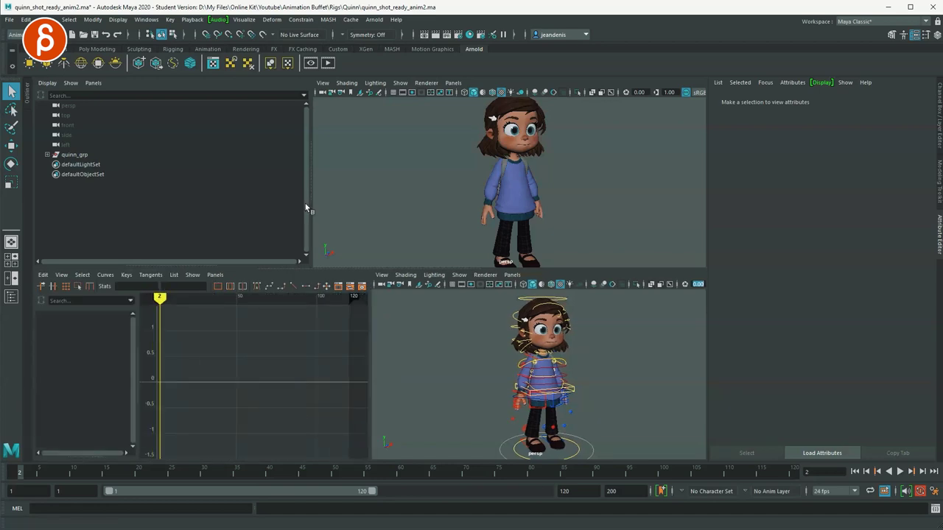
drag(312, 196, 339, 201)
click(927, 35)
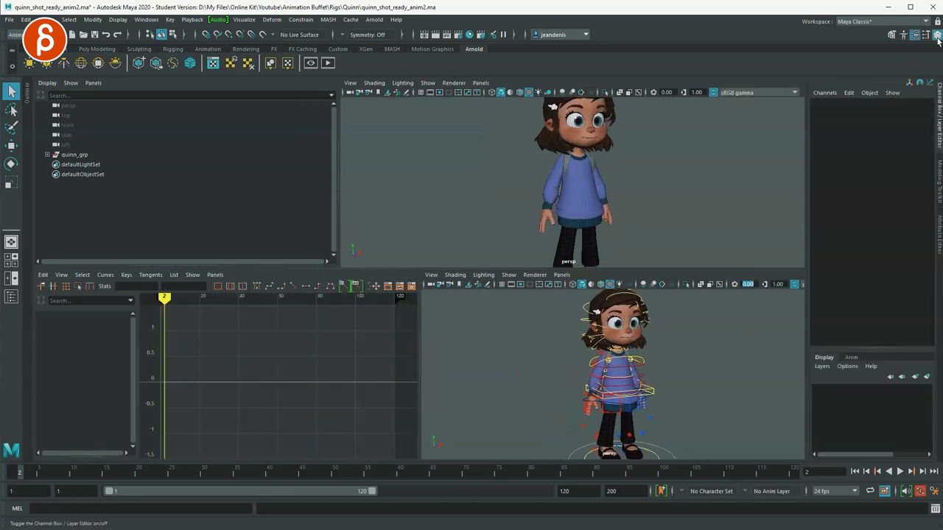
click(456, 386)
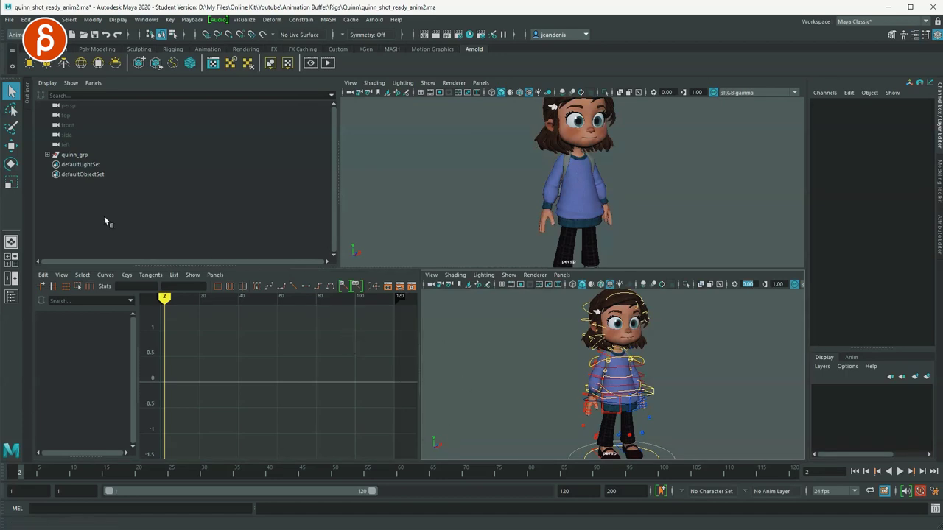
- Tear off a copy of the Outliner as a floating window and move it off the main window
click(92, 83)
click(130, 186)
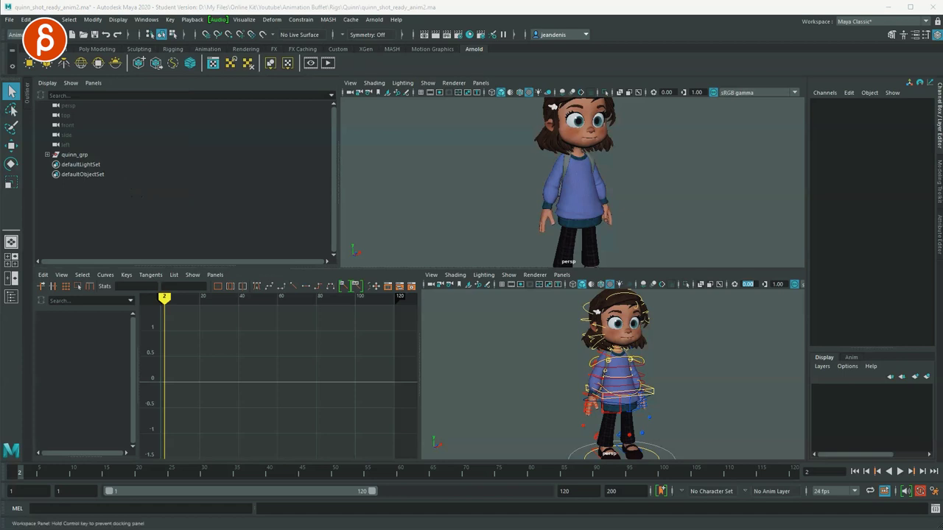
drag(231, 140, 0, 57)
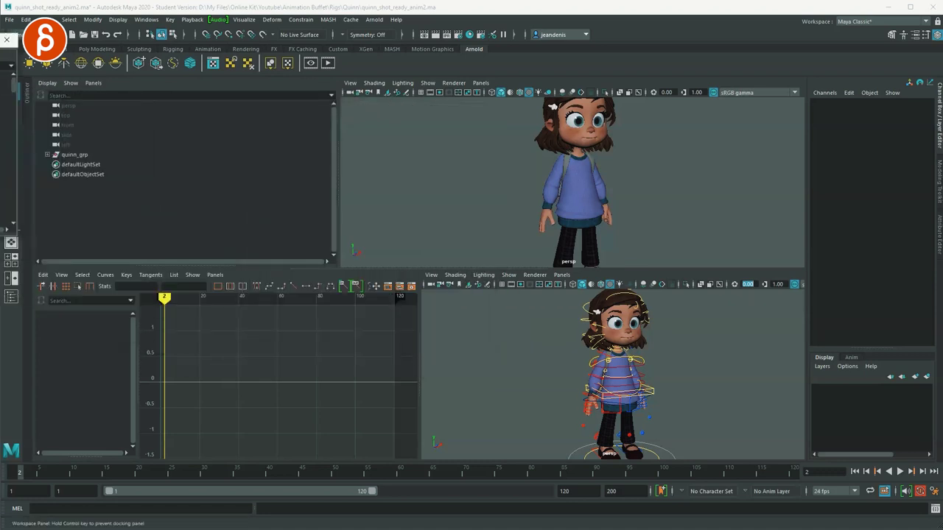
- Create a new perspective camera for the viewport beside the Outliner, rename it shot_cam and collapse the docked Outliner
click(625, 83)
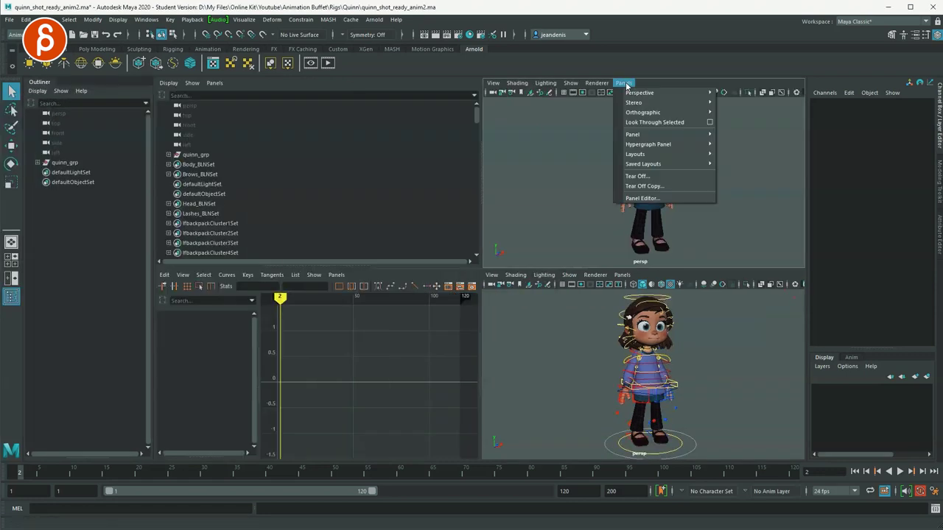
mouse_move(649, 93)
click(733, 103)
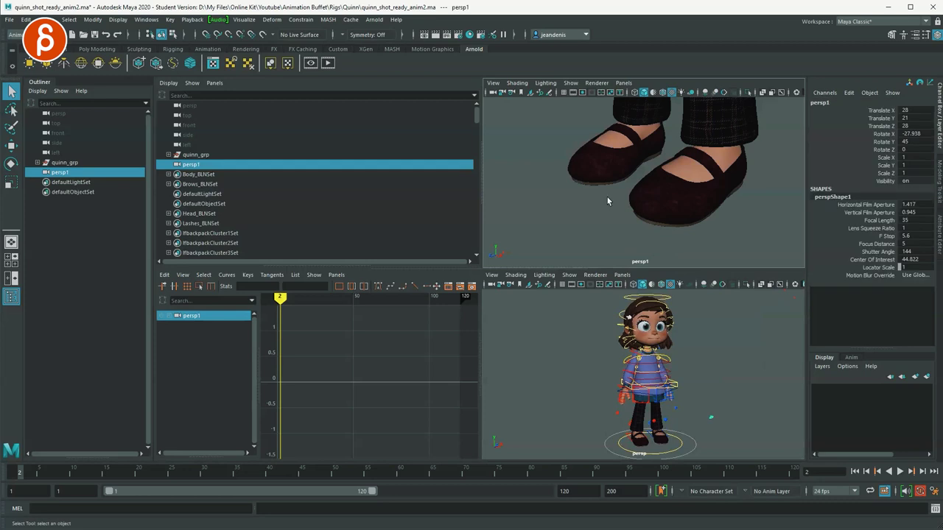
double_click(195, 165)
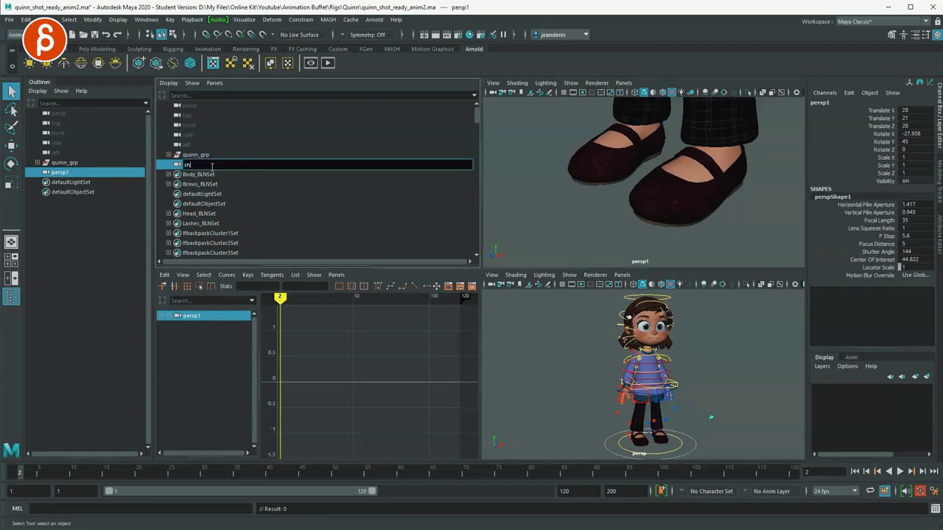
text(shot_cam)
key(Return)
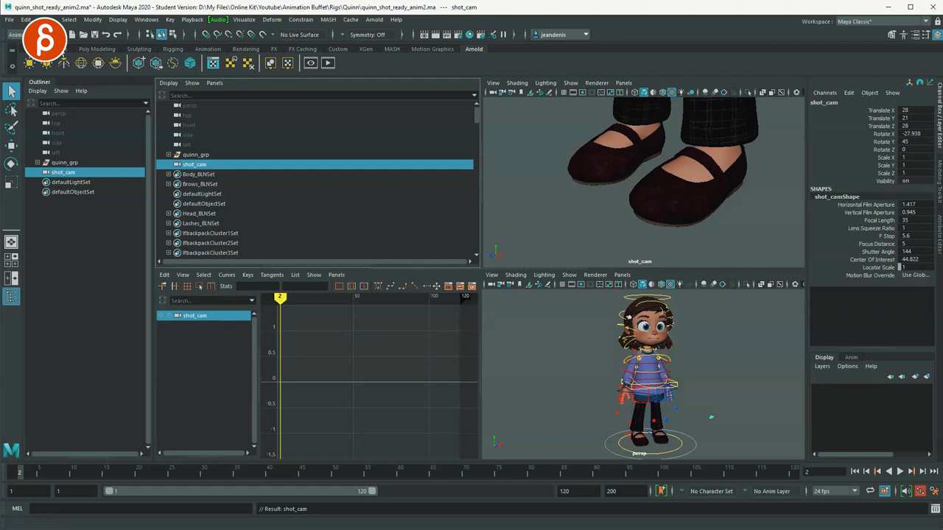
click(42, 81)
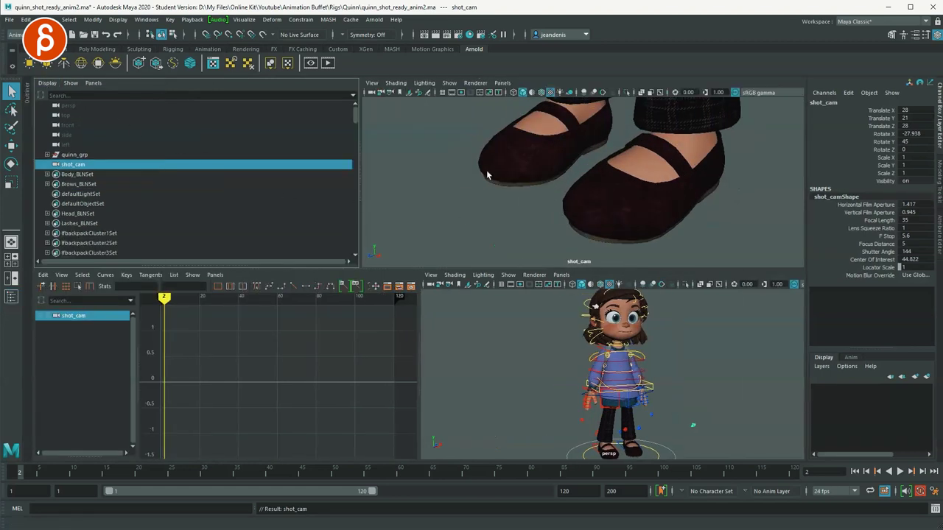
- Move shot_cam to about -183, 85, 258, rotated about -6.3 and -36.6 degrees in X and Y, to frame the full character
alt+middle_drag(535, 171, 479, 238)
alt+right_drag(531, 184, 486, 145)
alt+middle_drag(535, 118, 530, 193)
alt+right_drag(530, 192, 488, 198)
alt+drag(488, 197, 469, 215)
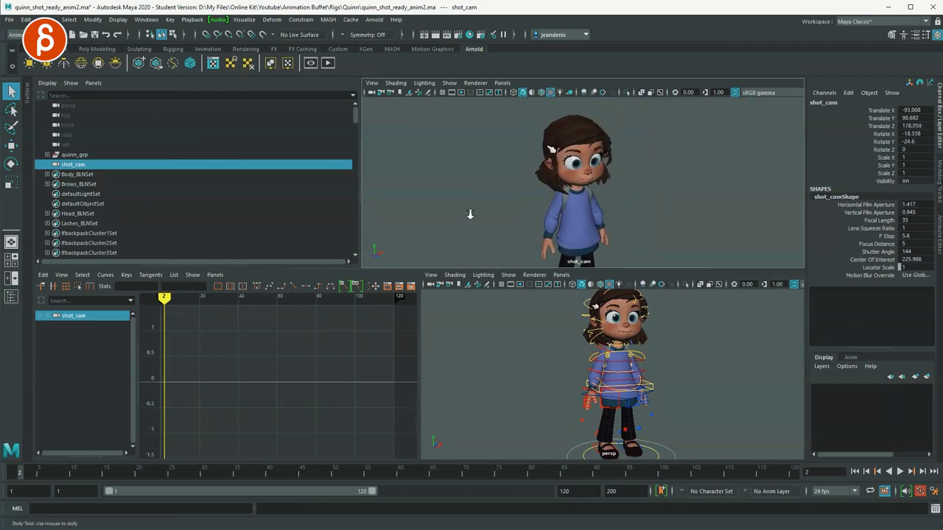
alt+right_drag(469, 215, 442, 215)
alt+middle_drag(493, 209, 496, 208)
alt+right_drag(472, 211, 495, 211)
alt+drag(495, 211, 495, 225)
alt+middle_drag(499, 201, 519, 195)
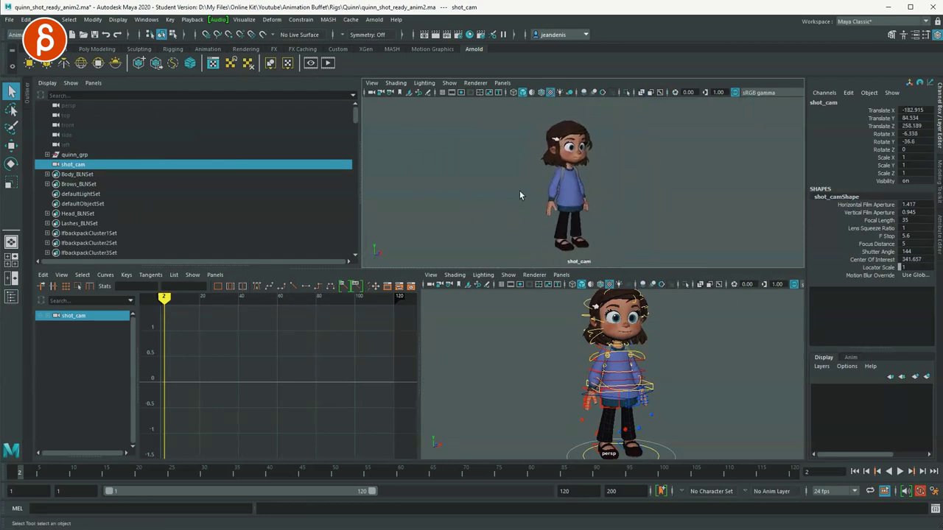
- Zoom the persp view out until the whole rig and its ground controls fit in the pane
key(space)
alt+drag(522, 353, 364, 306)
key(space)
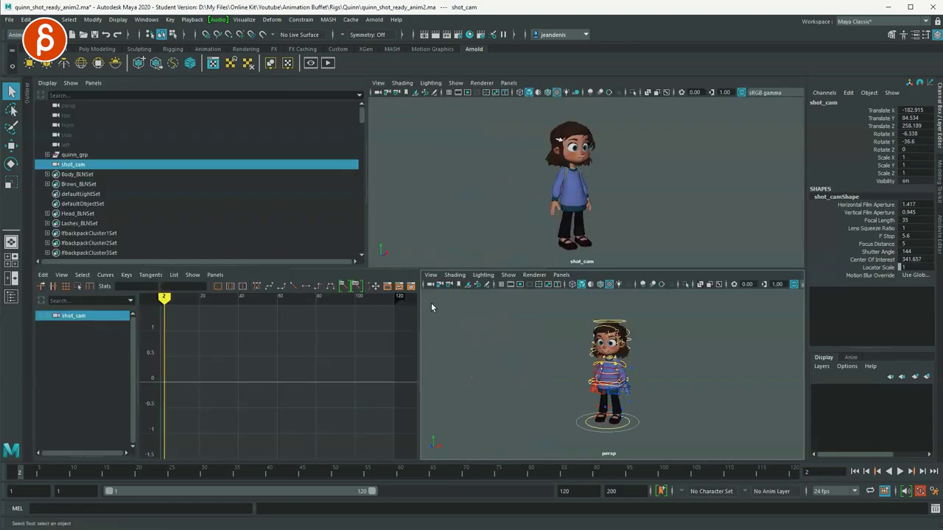
- Maximise the shot_cam view, check the NURBS curve toggle by switching the rig controls on and off, and restore the multi-pane layout
key(space)
key(alt+1)
key(alt+1)
key(alt+1)
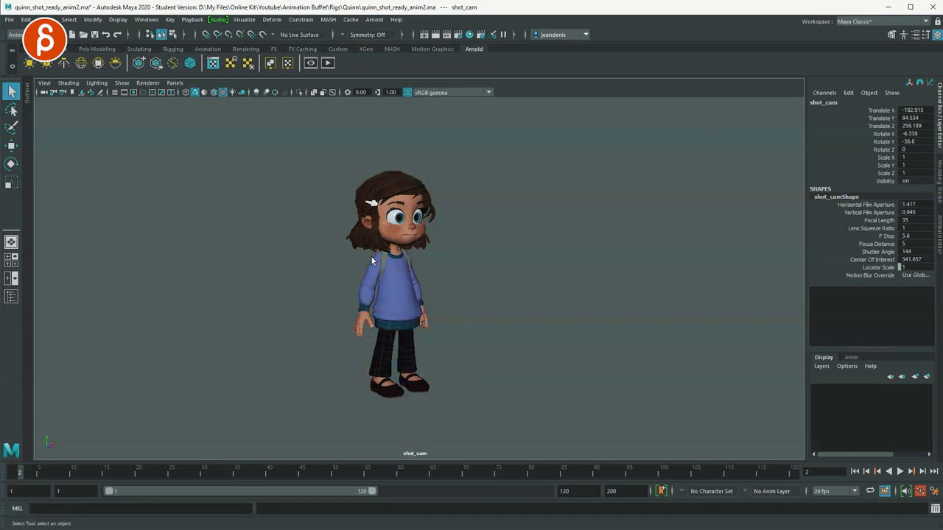
key(alt+1)
key(alt+1)
key(alt+1)
key(F2)
key(F2)
key(space)
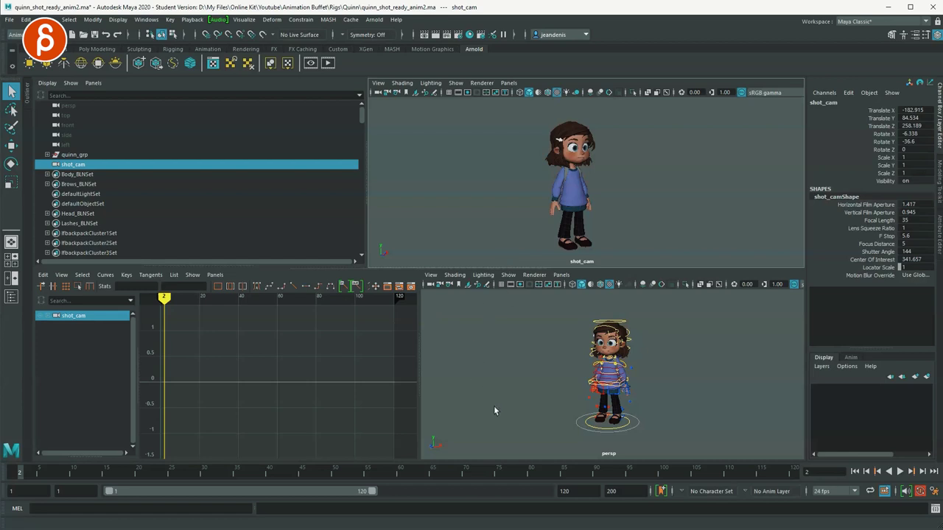
- Change the layout to Three Panes Split Top, show the Graph Editor in the wide lower pane and deselect shot_cam
click(8, 262)
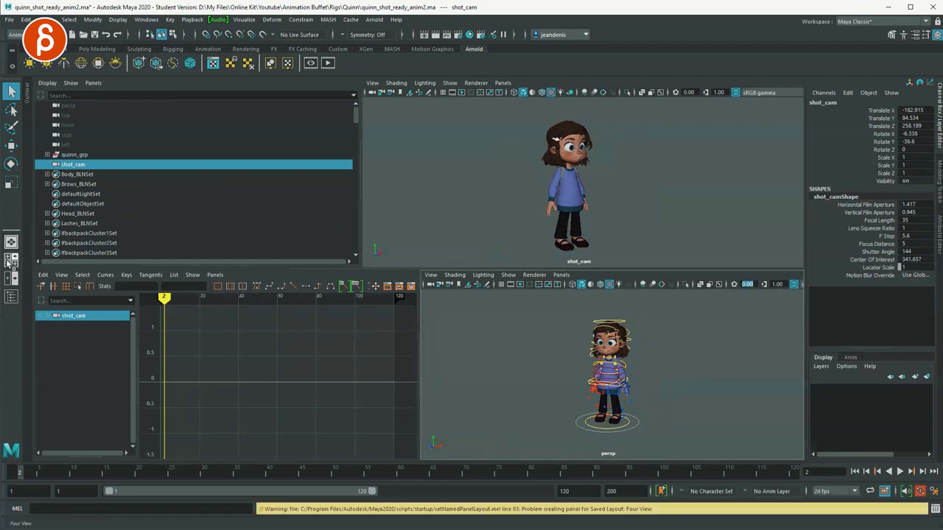
click(13, 262)
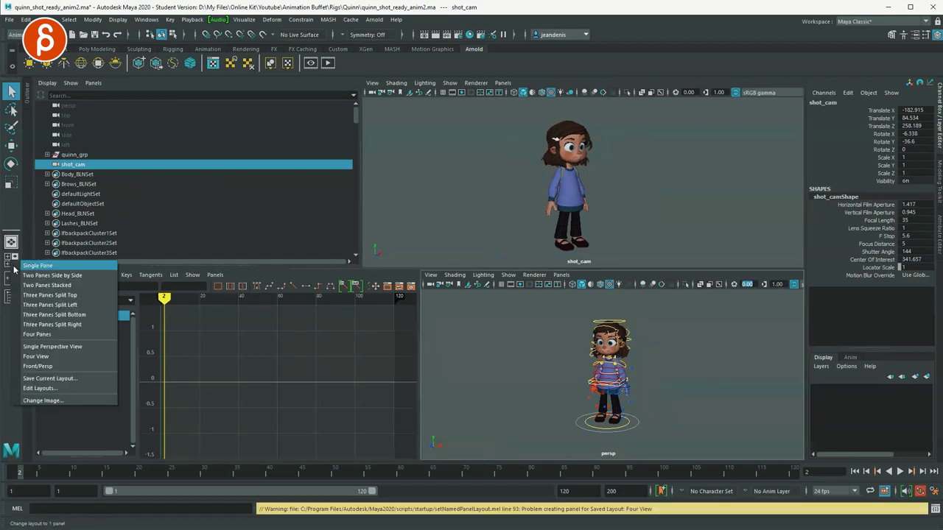
click(45, 295)
click(175, 275)
mouse_move(185, 327)
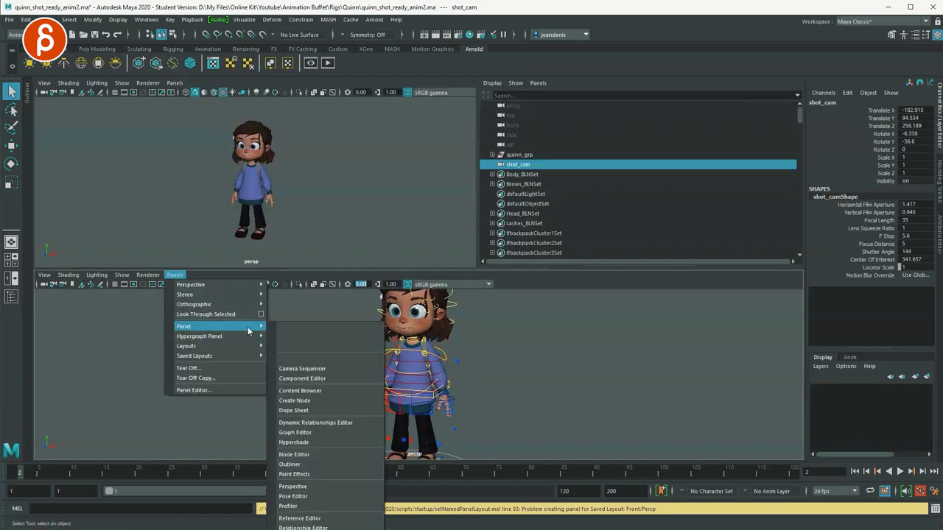
click(315, 432)
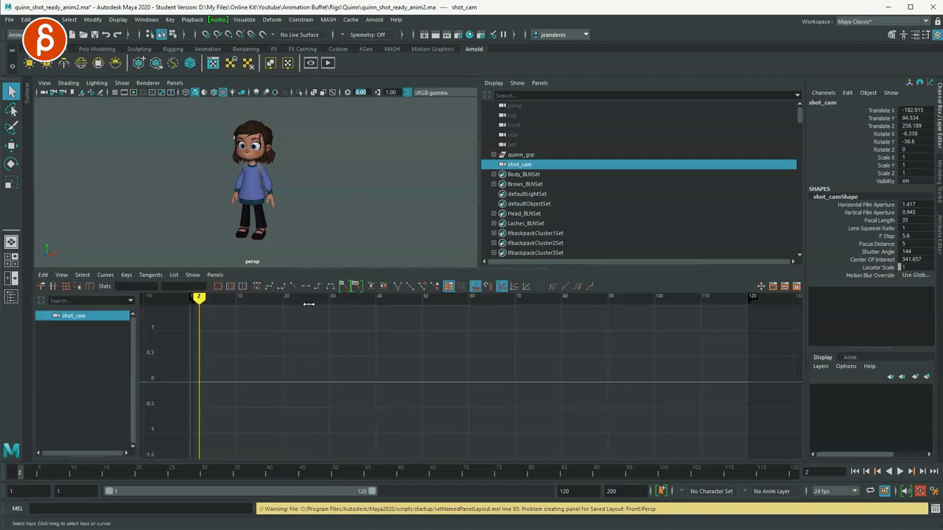
click(376, 204)
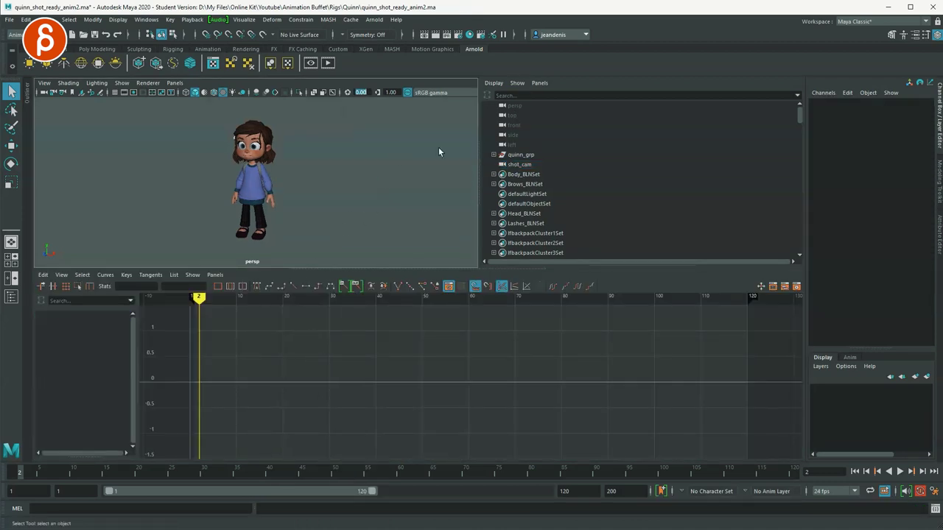
- Replace the Outliner in the upper pane with the shot_cam view and display it shaded with textures
click(540, 82)
mouse_move(590, 93)
click(655, 103)
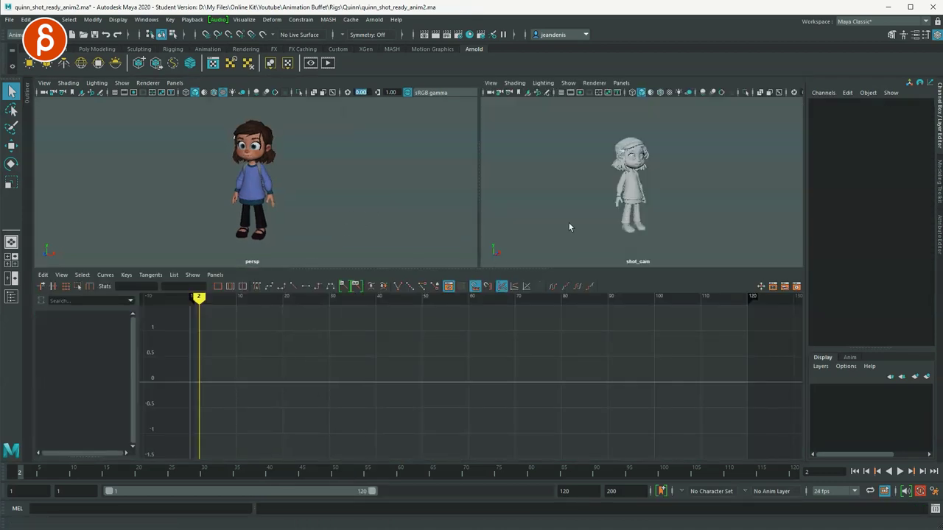
key(6)
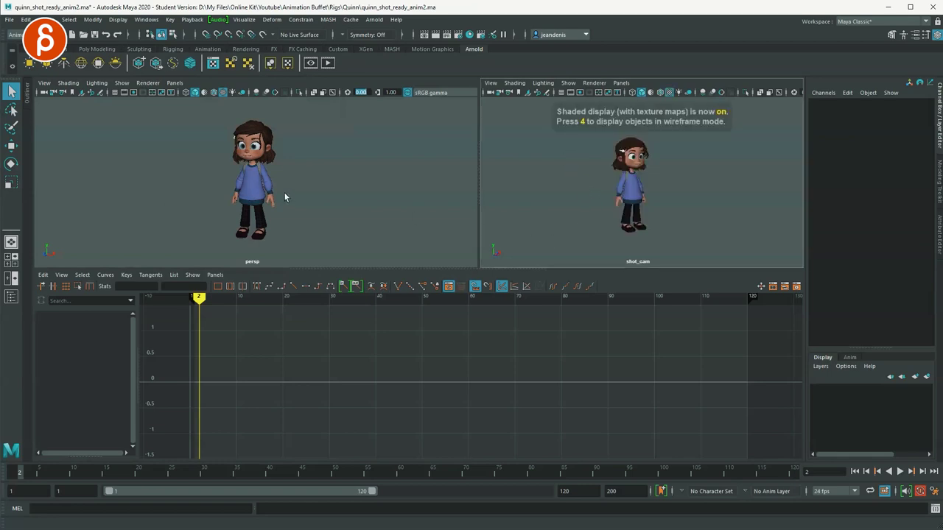
- Test the NURBS curve toggle separately in the persp and shot_cam views, and review the object types displayed in shot_cam
click(161, 165)
key(alt+1)
key(alt+1)
click(585, 197)
key(alt+1)
key(alt+1)
click(339, 191)
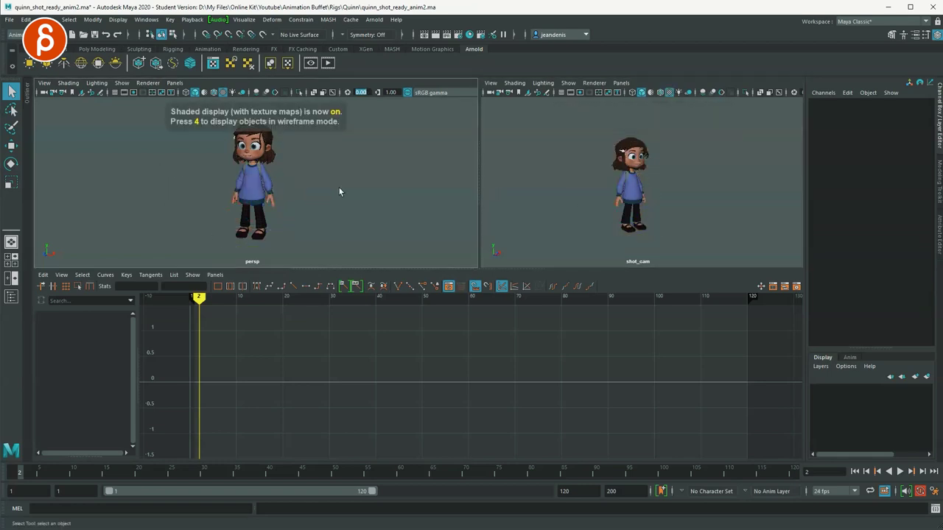
key(alt+1)
key(alt+1)
key(alt+1)
key(alt+1)
click(541, 201)
key(alt+1)
key(alt+1)
key(alt+1)
key(alt+1)
click(372, 188)
key(alt+1)
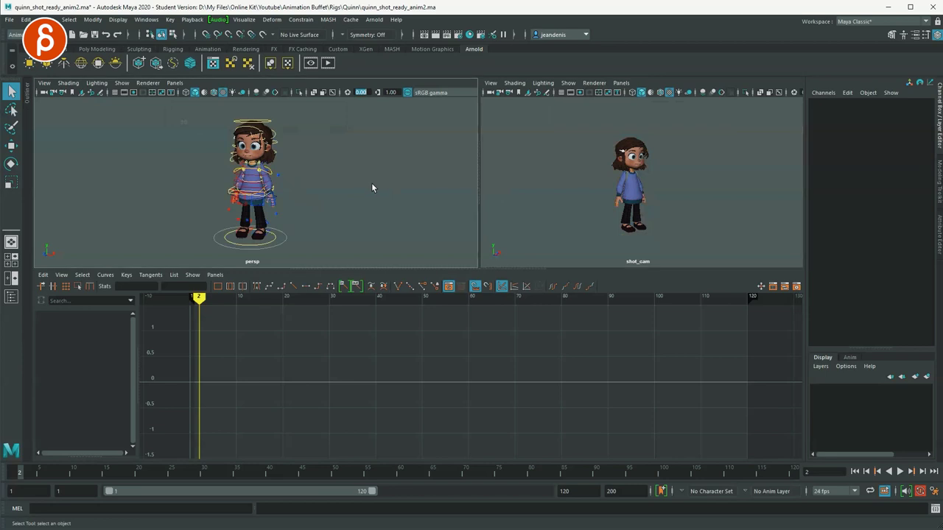
key(alt+1)
click(562, 193)
key(alt+1)
key(alt+1)
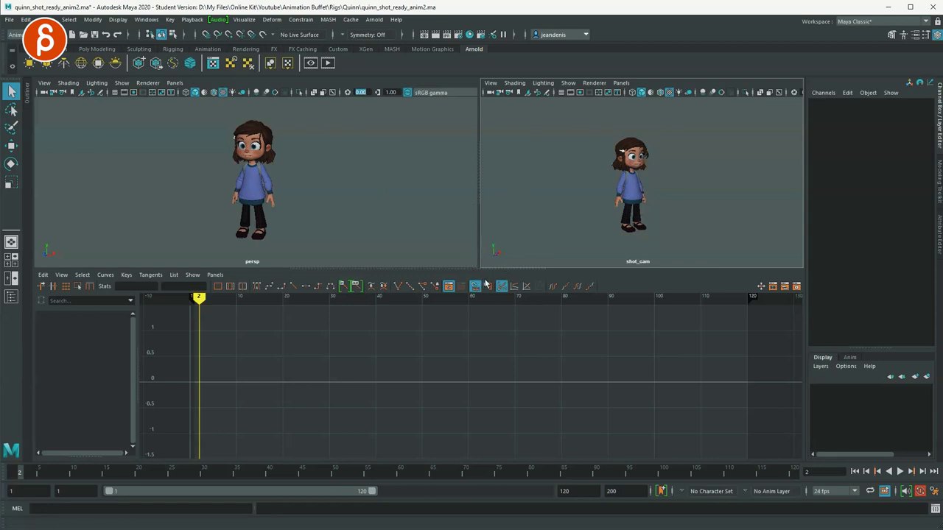
click(568, 83)
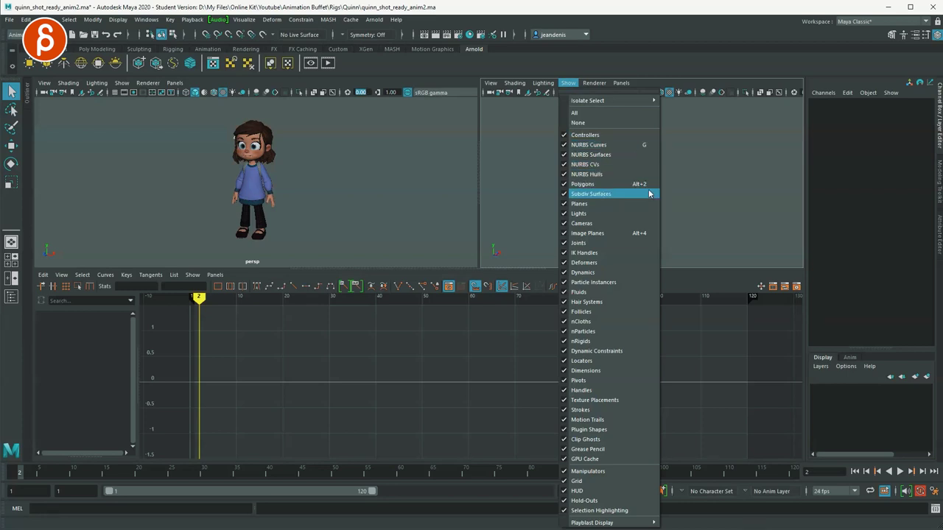
click(677, 228)
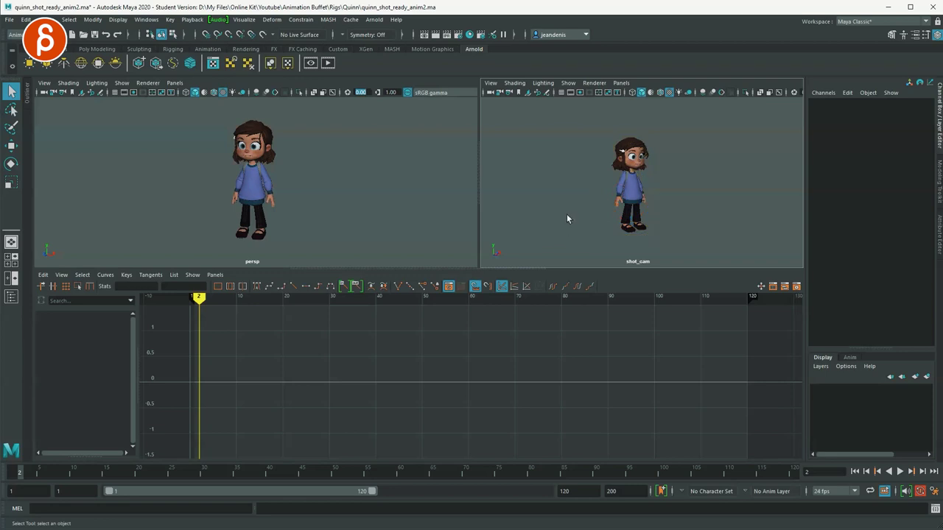
- Switch to the four-view layout and show the Outliner in the pane holding the top view
click(11, 259)
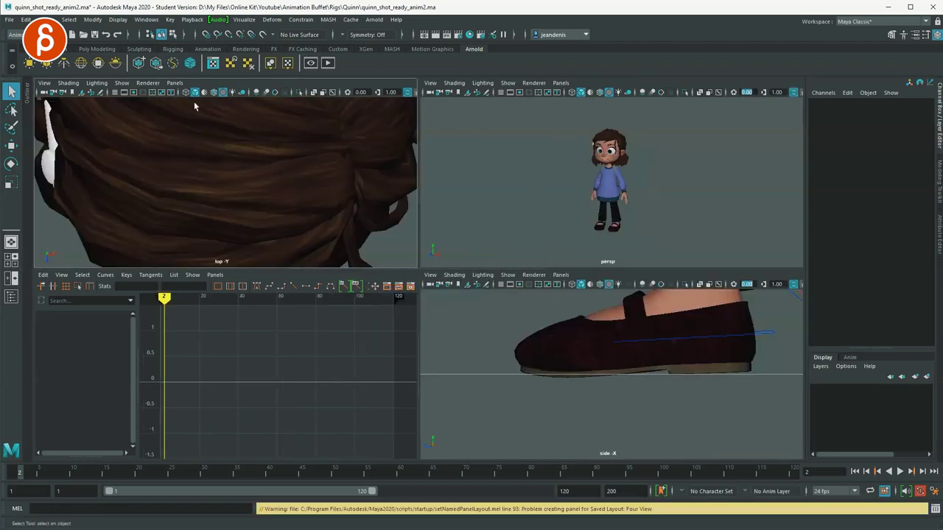
click(175, 83)
mouse_move(199, 135)
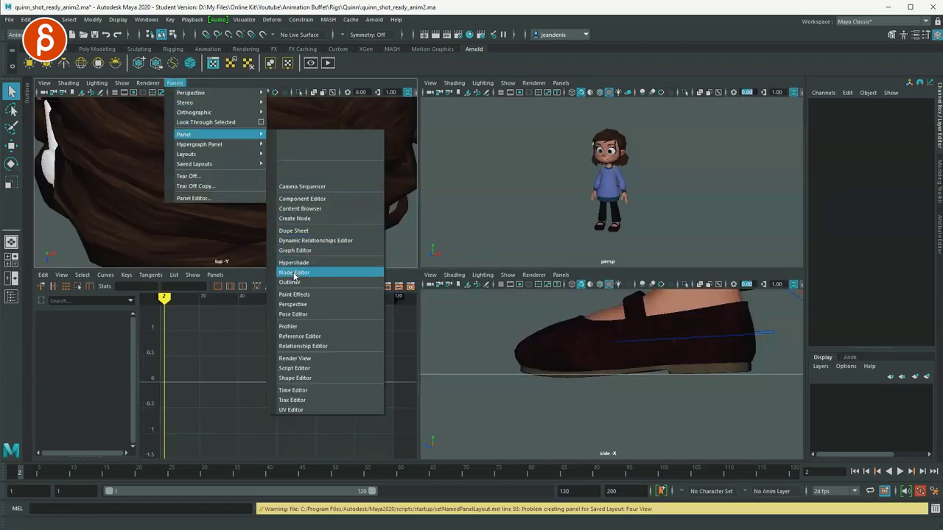
click(289, 283)
- Show shot_cam in the upper viewport and a reframed persp view in the side-view pane, and collapse the docked Outliner
click(623, 83)
mouse_move(641, 93)
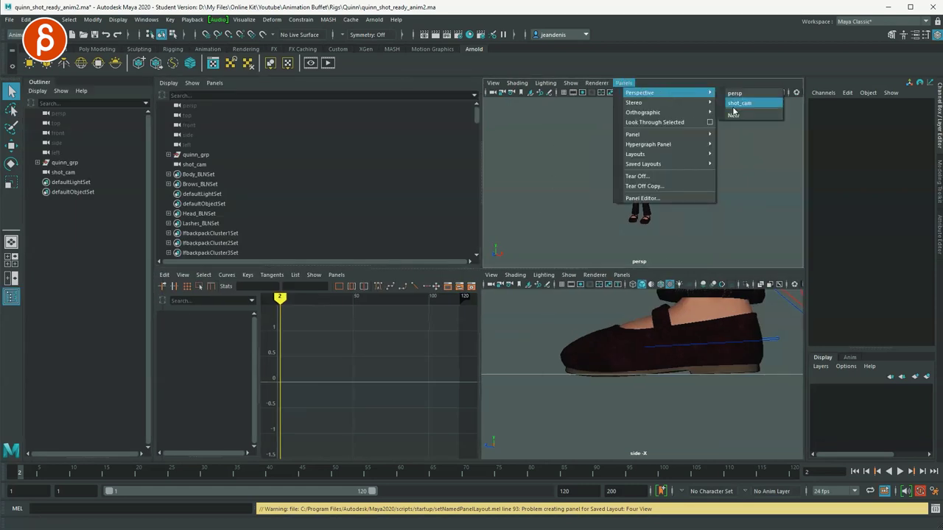
click(739, 104)
click(622, 275)
mouse_move(638, 284)
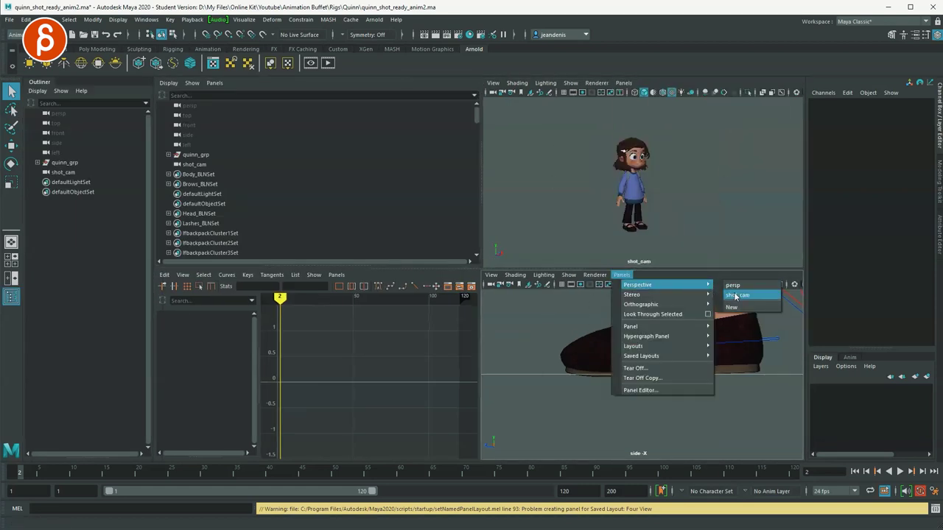
click(733, 285)
alt+right_drag(638, 356, 711, 422)
alt+middle_drag(692, 343, 685, 407)
alt+drag(685, 406, 633, 390)
click(39, 82)
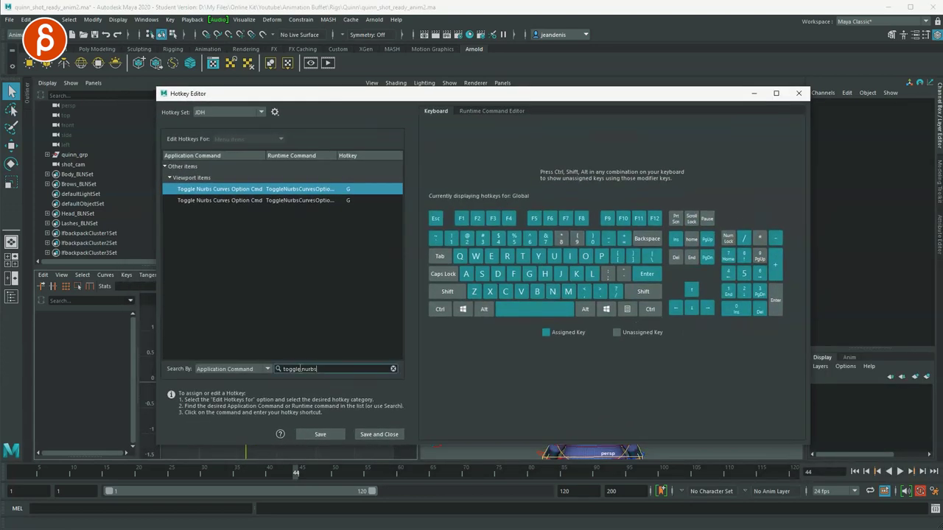
- Search the hotkey commands for "frame", assign Alt+5 to Next Frame and Alt+4 to Prev Frame, and save the hotkeys
key(ctrl+a)
text(frame)
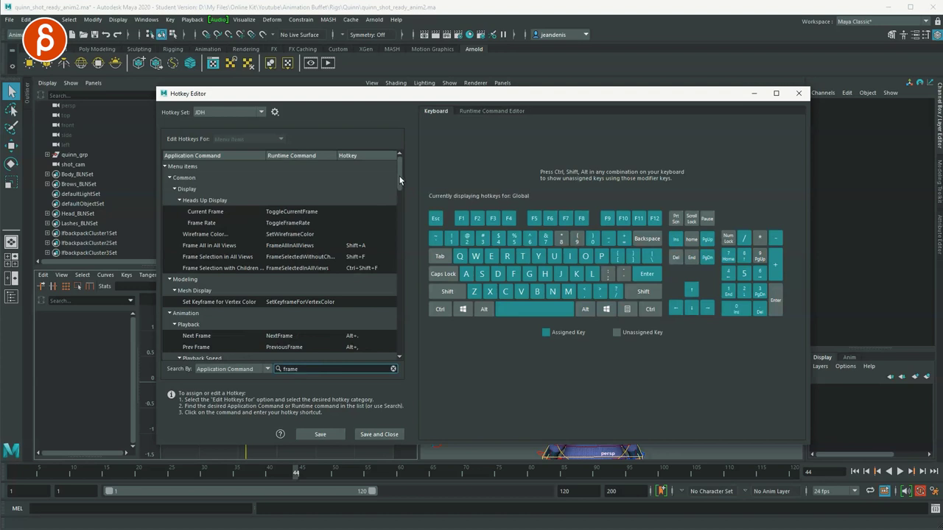
drag(400, 181, 399, 199)
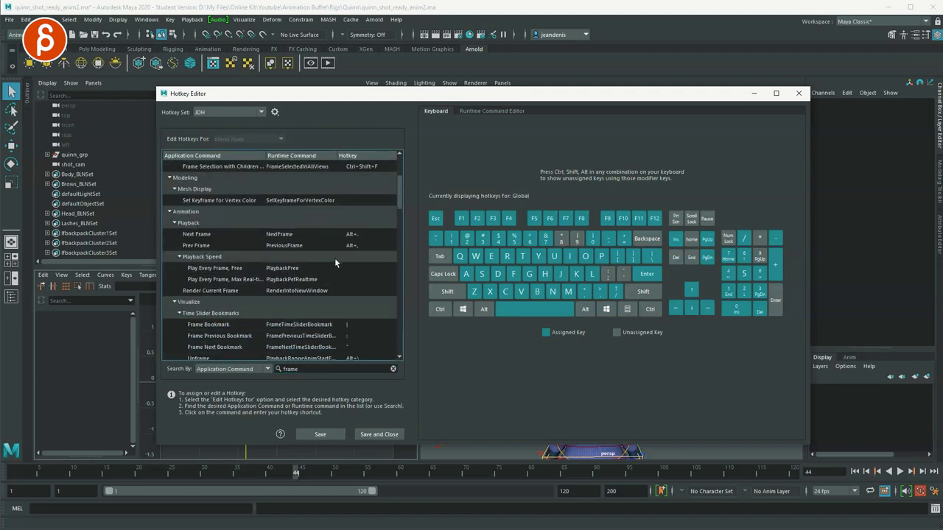
click(352, 236)
key(alt+5)
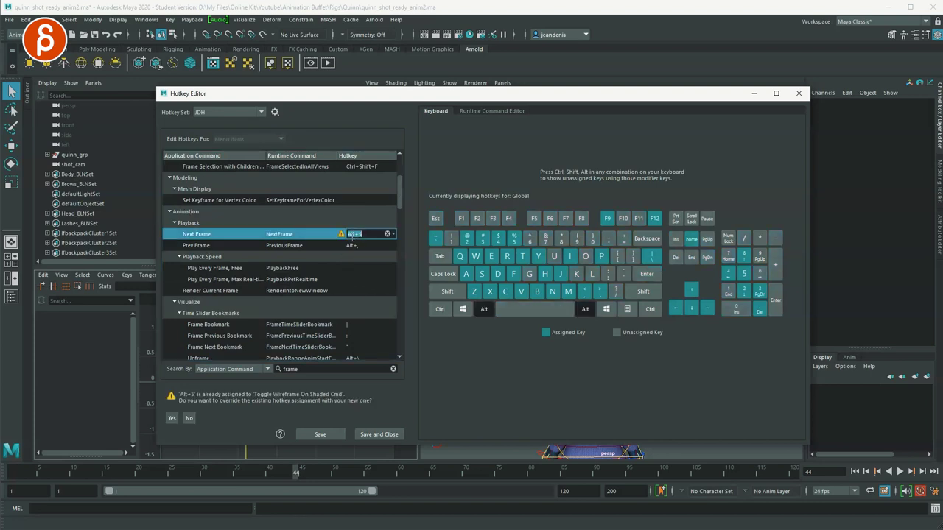
click(347, 247)
key(alt+4)
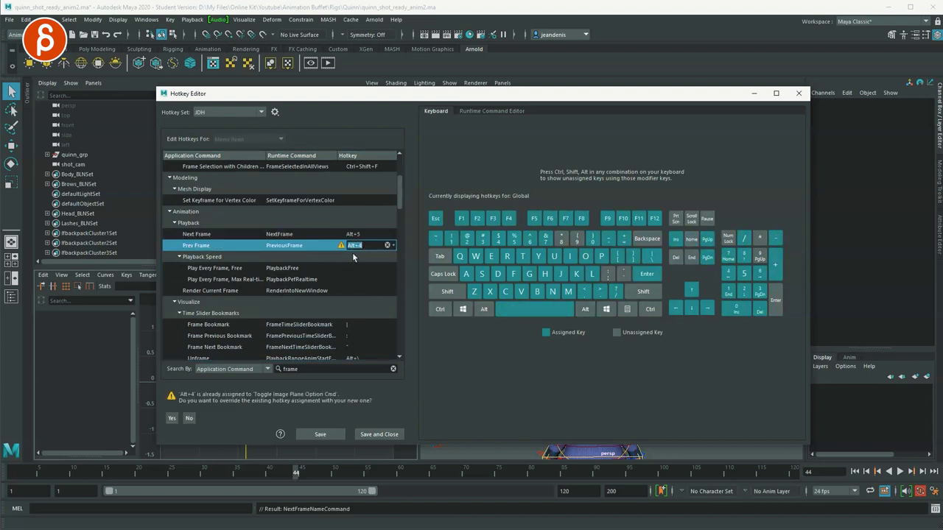
click(320, 435)
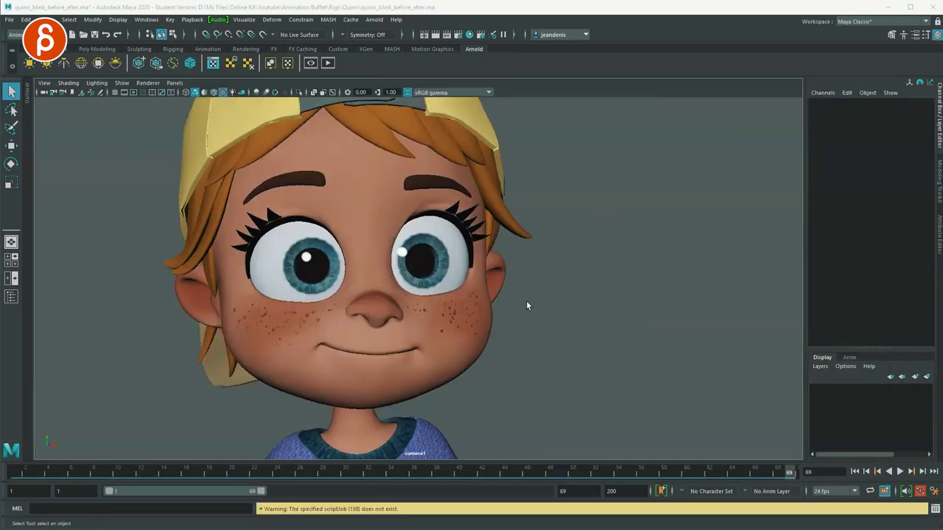
- Restore the multi-pane layout in the blink scene and replace the top view with the Outliner
key(space)
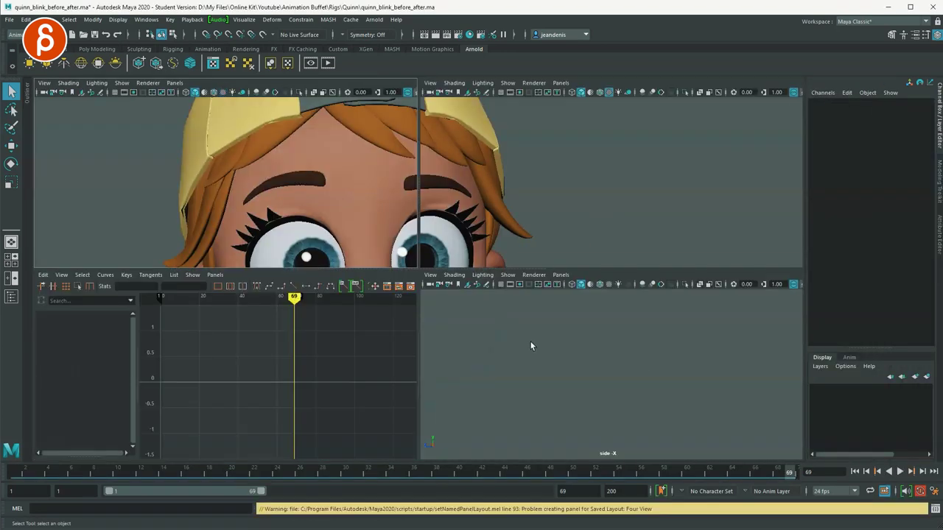
click(175, 82)
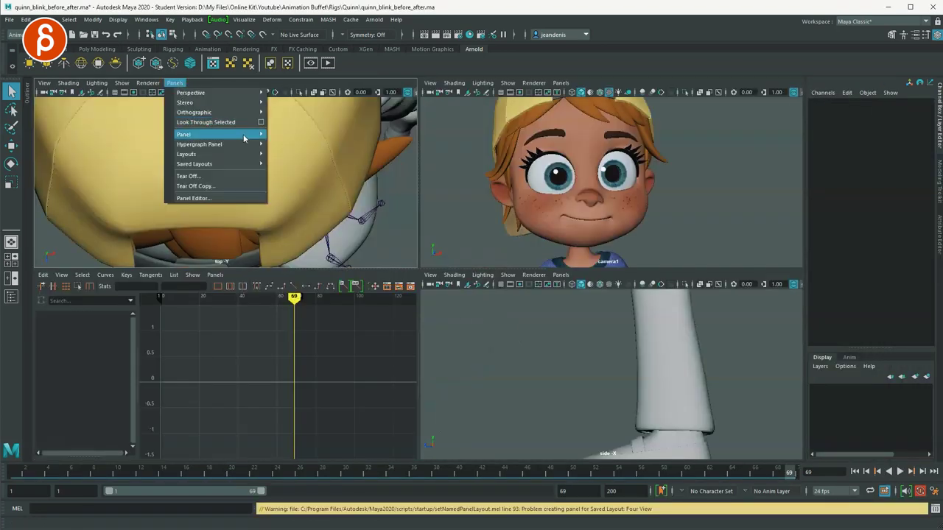
mouse_move(251, 135)
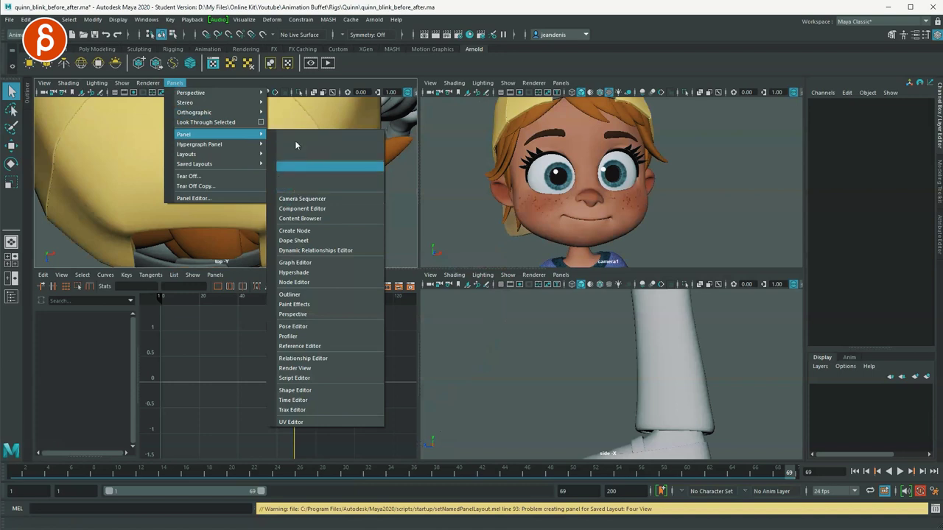
click(310, 294)
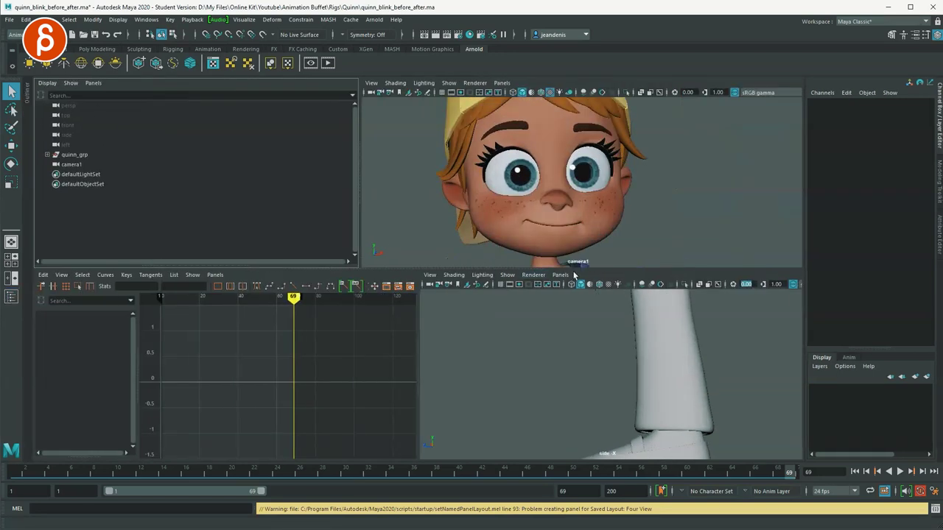
- Show a textured persp view of the whole character in the side-view pane and turn on the display of Controllers
click(571, 275)
mouse_move(599, 286)
click(672, 296)
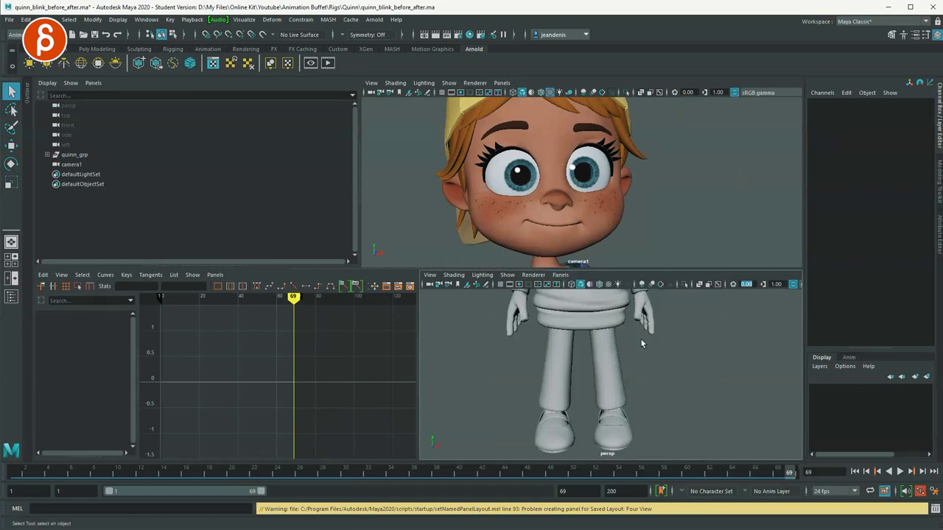
key(6)
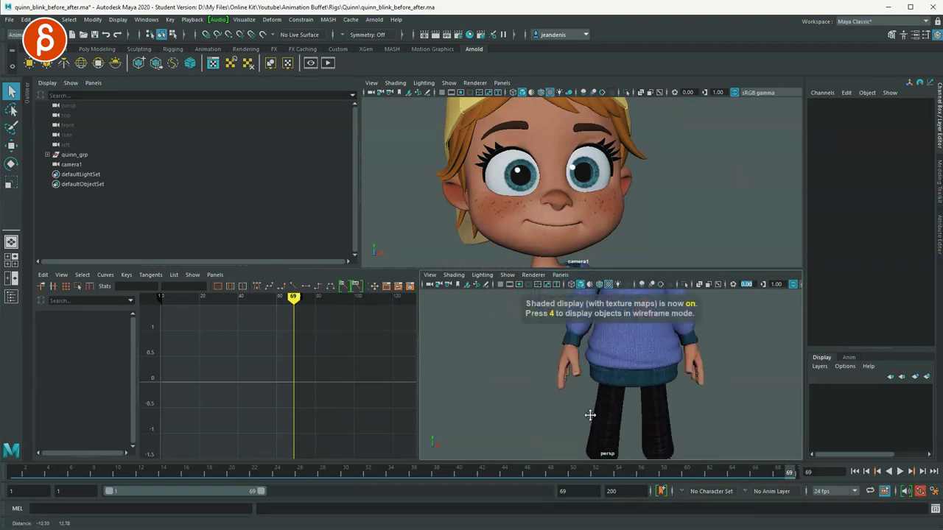
scroll(595, 415, down, 3)
click(507, 275)
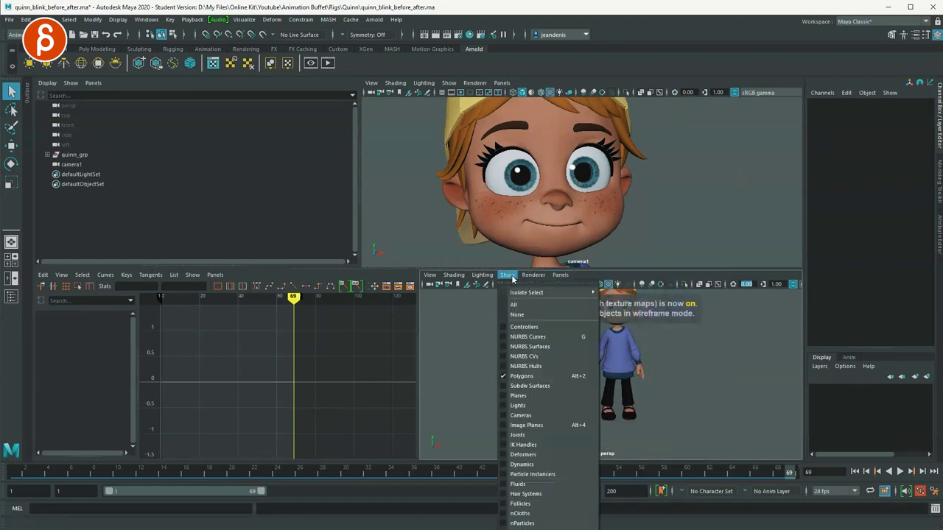
click(524, 327)
- Maximise the camera1 view, scrub the blink animation to frame 16 and restore the multi-pane layout
key(space)
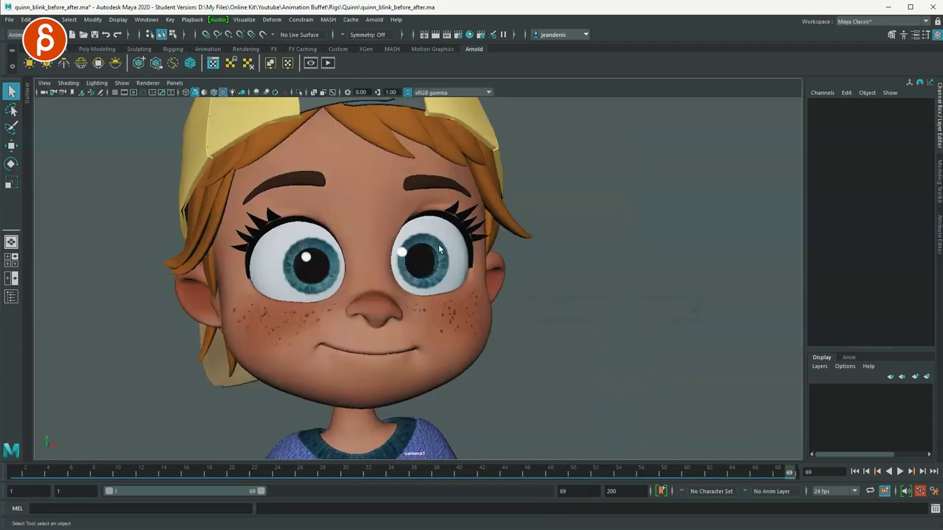
mouse_move(169, 475)
mouse_down()
mouse_move(298, 473)
mouse_move(185, 473)
mouse_up()
key(space)
- Set Body Resolution on the character's root control to Low and deselect the control
click(650, 425)
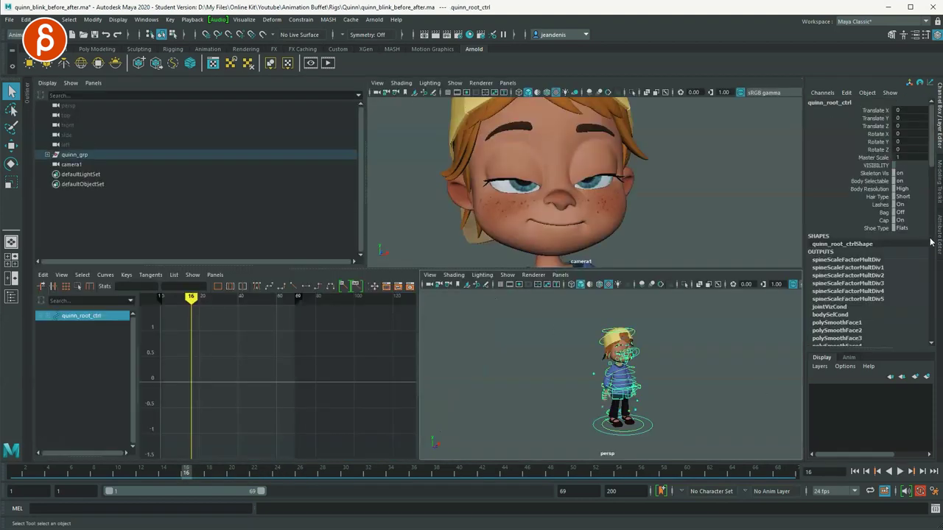
click(905, 190)
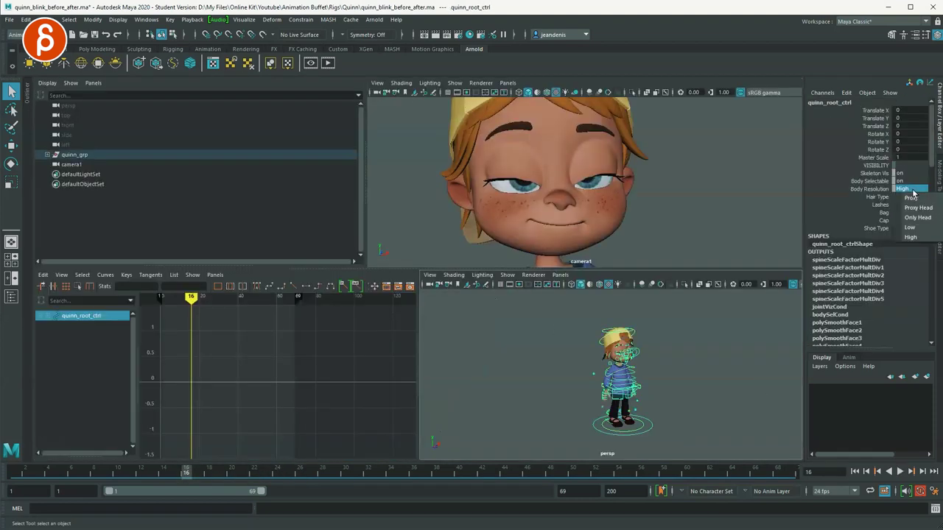
click(916, 227)
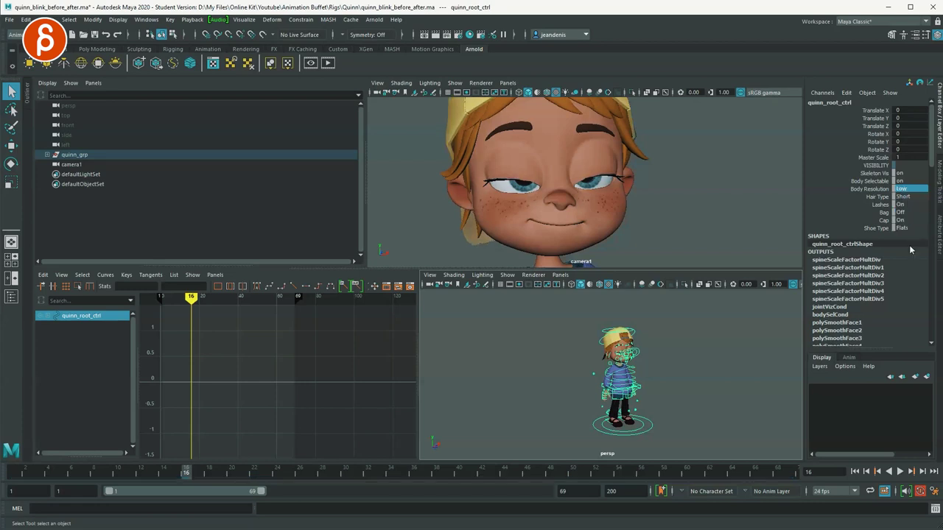
click(498, 327)
- Maximise the camera1 view, play the blink animation and scrub it to frame 40
key(space)
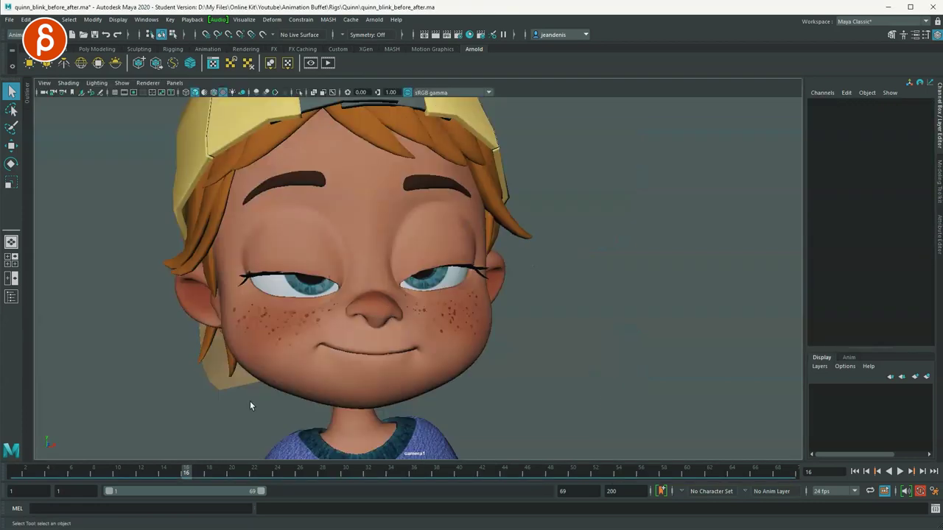
key(alt+v)
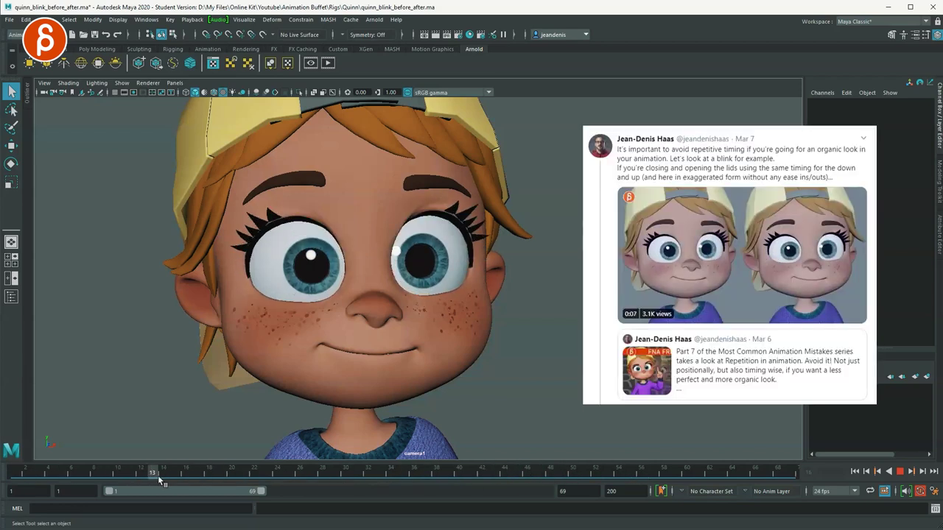
drag(157, 475, 459, 476)
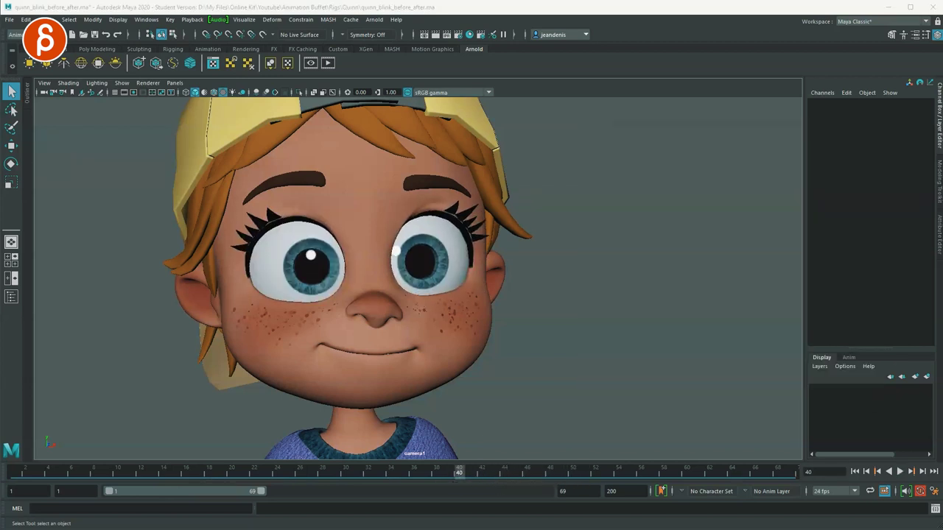
- Open the Hotkey Editor, search the menu items' application commands for "frame" and assign Alt+5 to Next Frame
drag(942, 121, 333, 101)
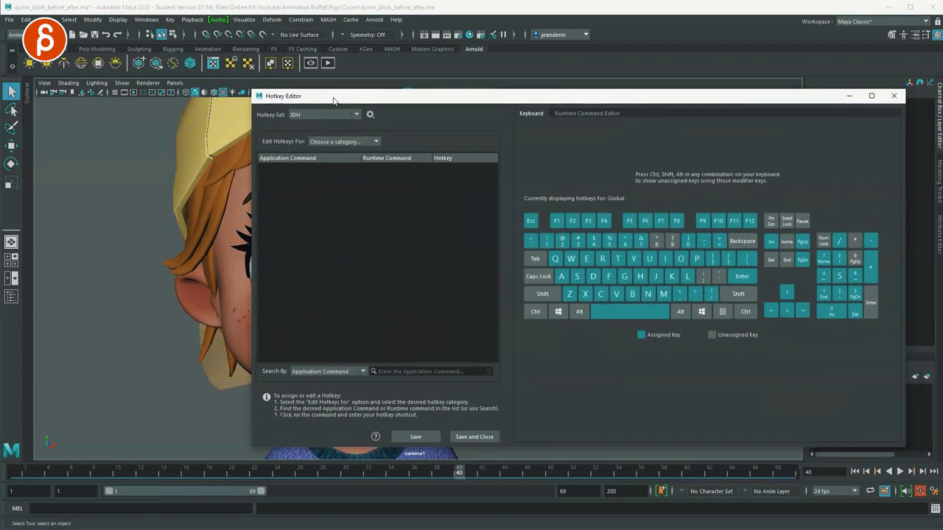
click(351, 142)
click(343, 151)
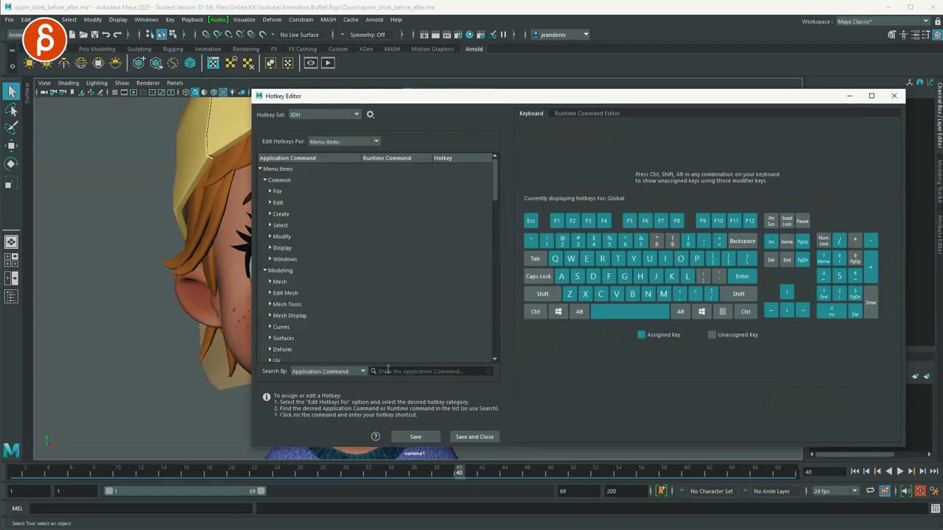
click(398, 371)
text(frame)
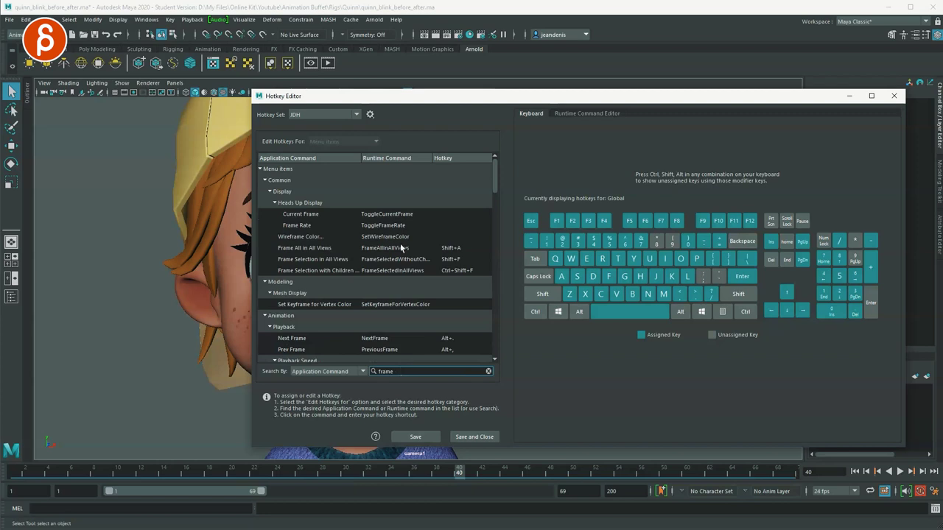
scroll(496, 177, down, 4)
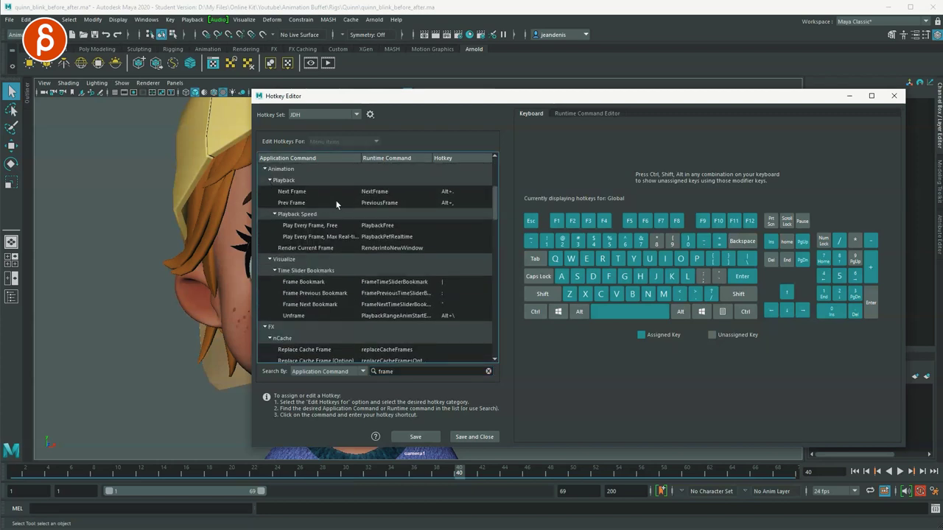
click(450, 191)
key(alt+5)
- Assign Alt+4 to the Prev Frame command, then save the hotkeys and close the editor
click(452, 203)
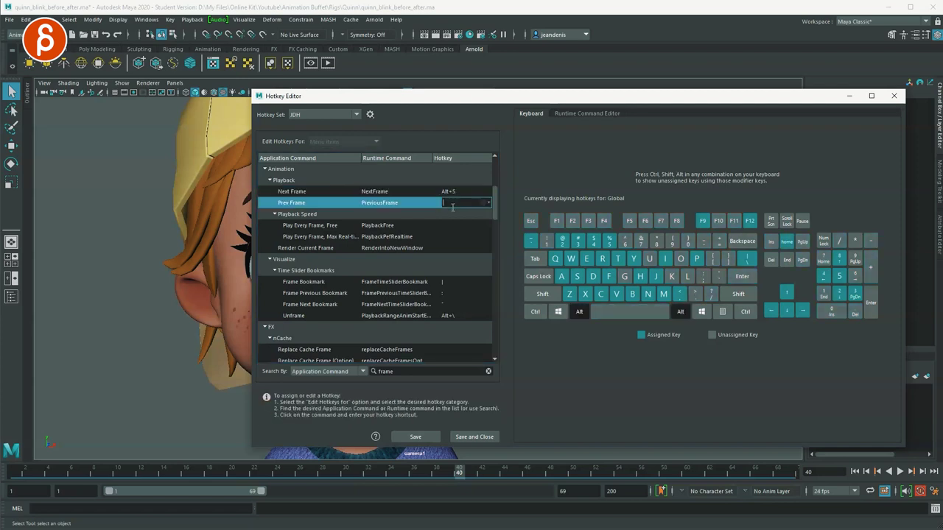
key(alt+4)
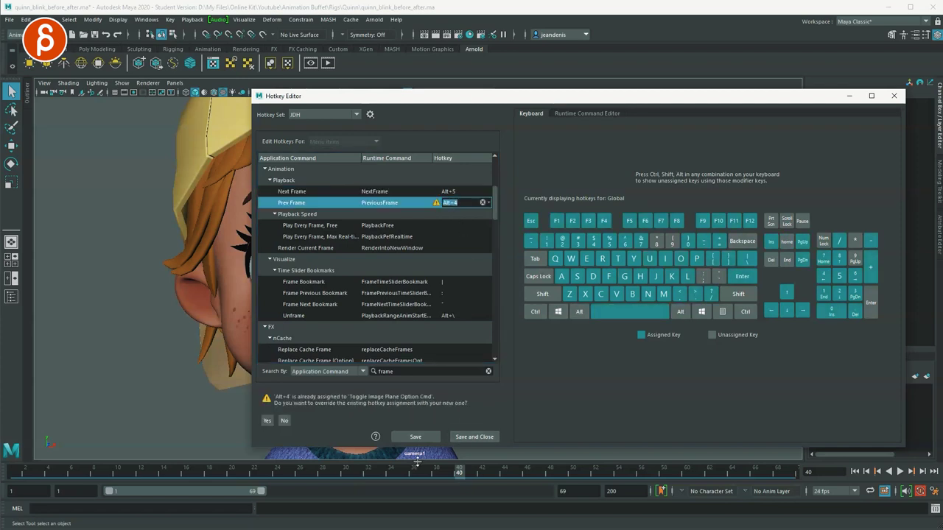
click(416, 437)
click(471, 437)
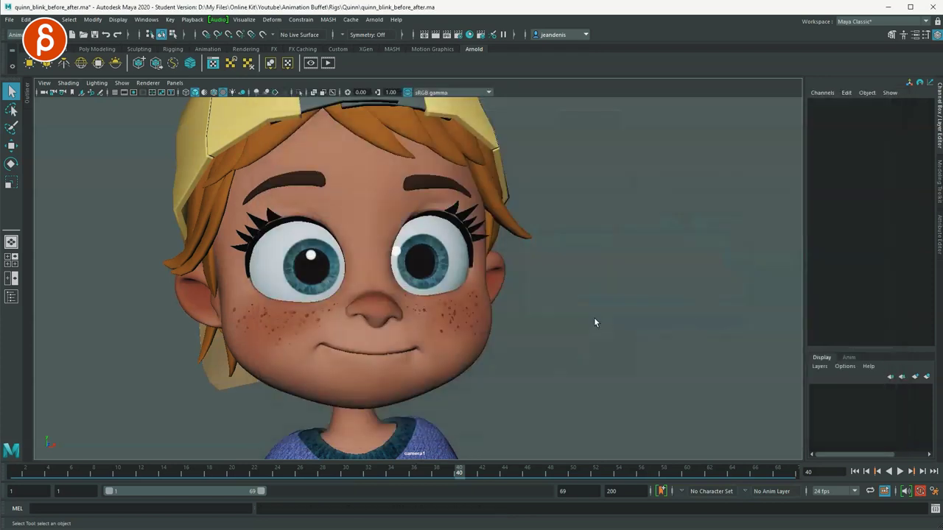
- Step back and forth through the blink animation one frame at a time, stopping at frame 51
key(alt+5)
key(alt+5)
key(alt+5)
key(alt+5)
key(alt+4)
key(alt+4)
key(alt+4)
key(alt+4)
key(alt+4)
key(alt+4)
key(alt+5)
key(alt+5)
key(alt+5)
key(alt+5)
key(alt+5)
key(alt+5)
key(alt+5)
key(alt+5)
key(alt+5)
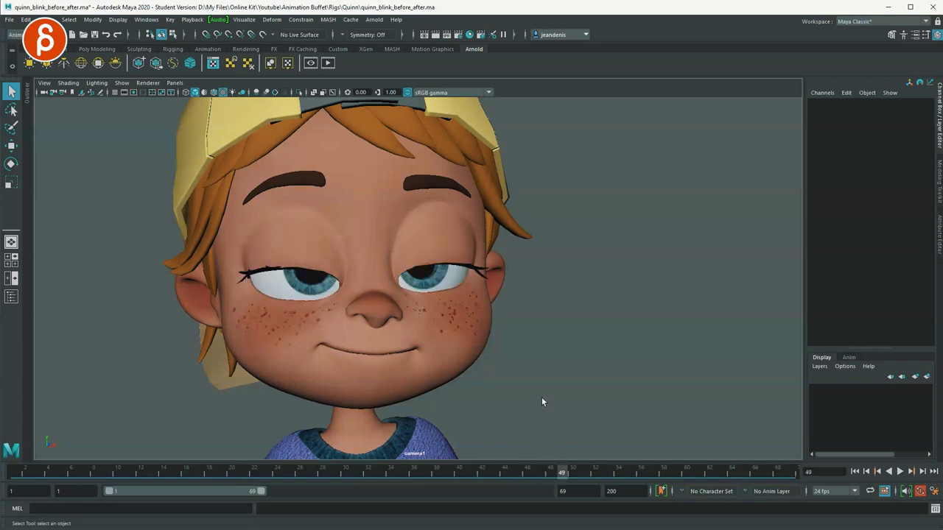
key(alt+comma)
key(alt+comma)
key(alt+comma)
key(alt+comma)
key(alt+period)
key(alt+period)
key(alt+period)
key(alt+period)
key(alt+period)
key(alt+period)
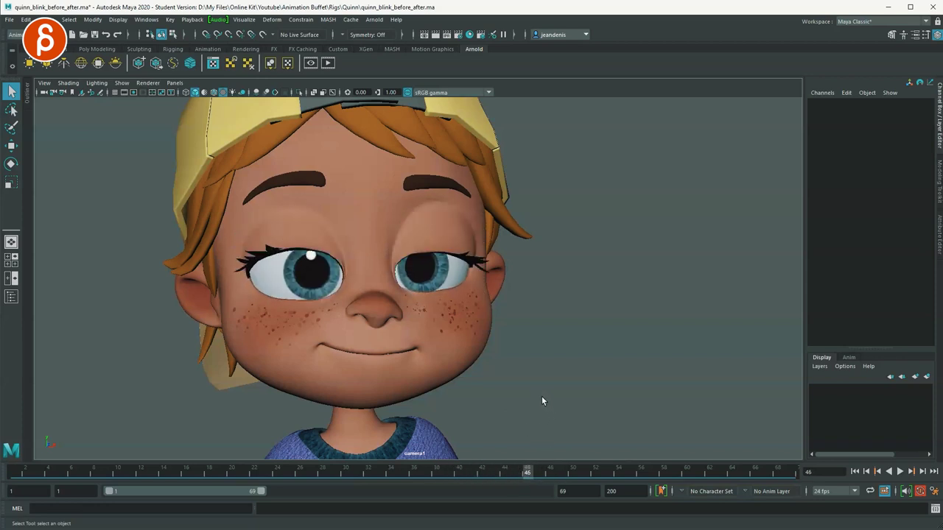
key(alt+comma)
key(alt+comma)
key(alt+comma)
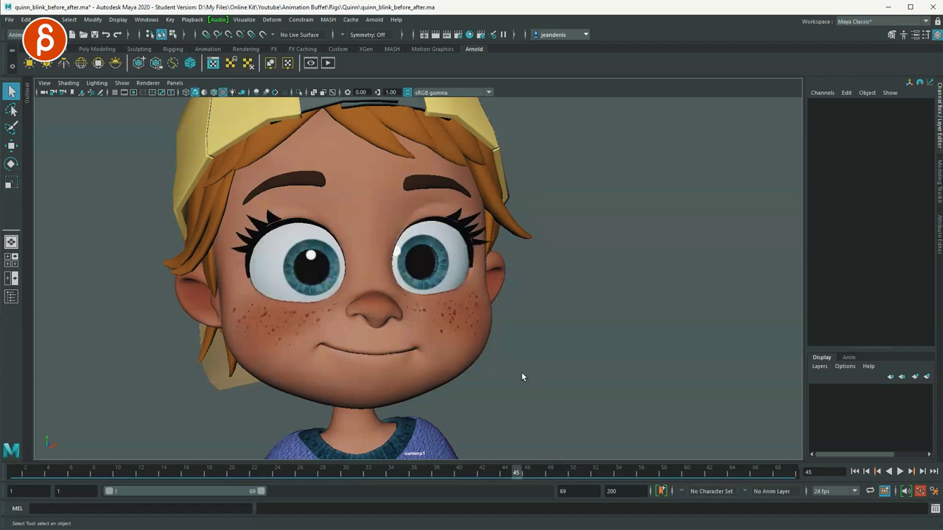
key(alt+period)
key(alt+period)
key(alt+period)
key(alt+period)
key(alt+comma)
key(alt+comma)
key(alt+comma)
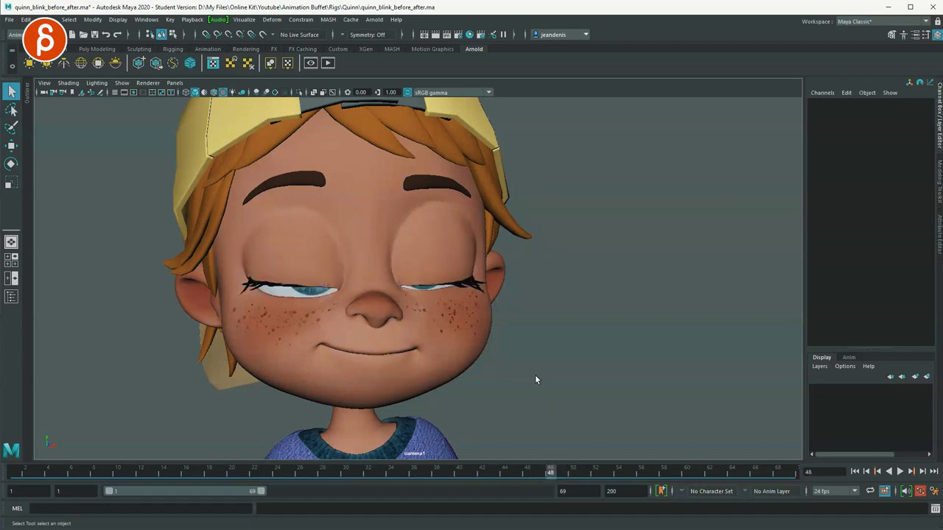
key(alt+period)
key(alt+period)
key(alt+period)
key(alt+period)
key(alt+period)
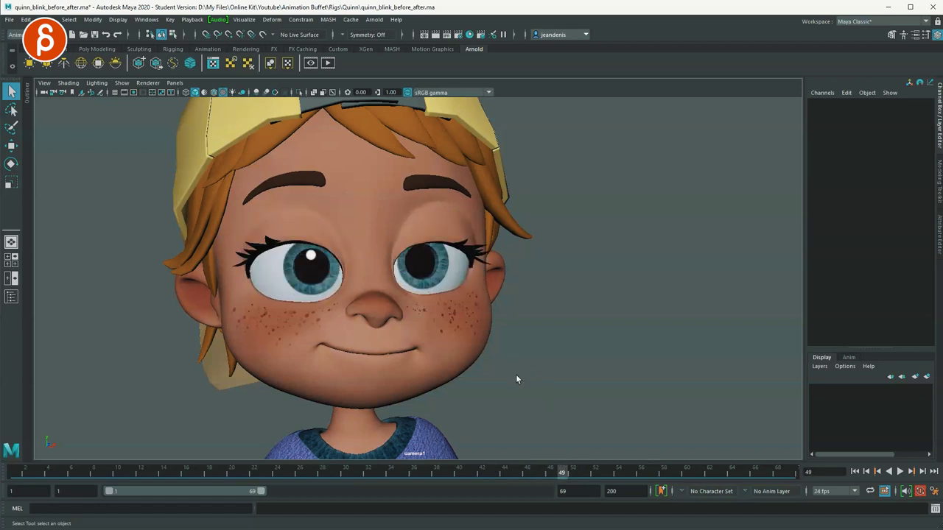
key(alt+period)
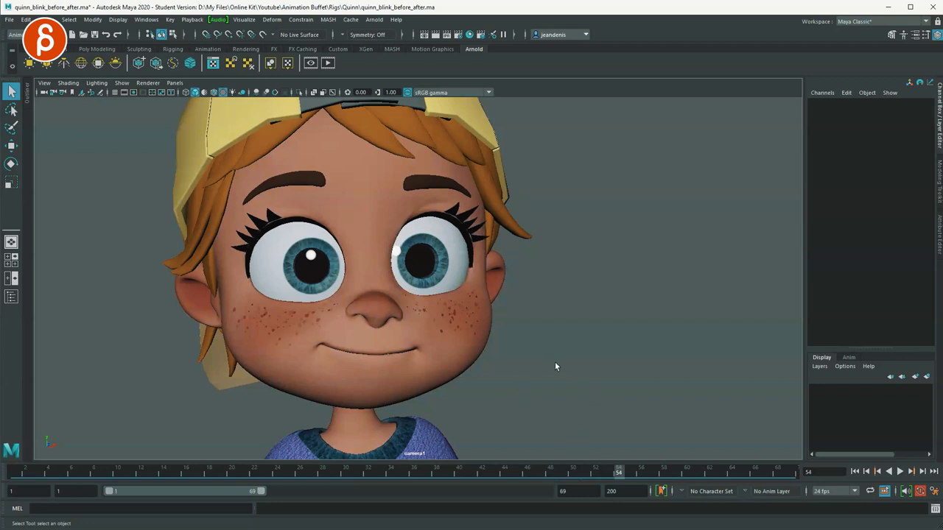
key(alt+comma)
key(alt+comma)
key(alt+comma)
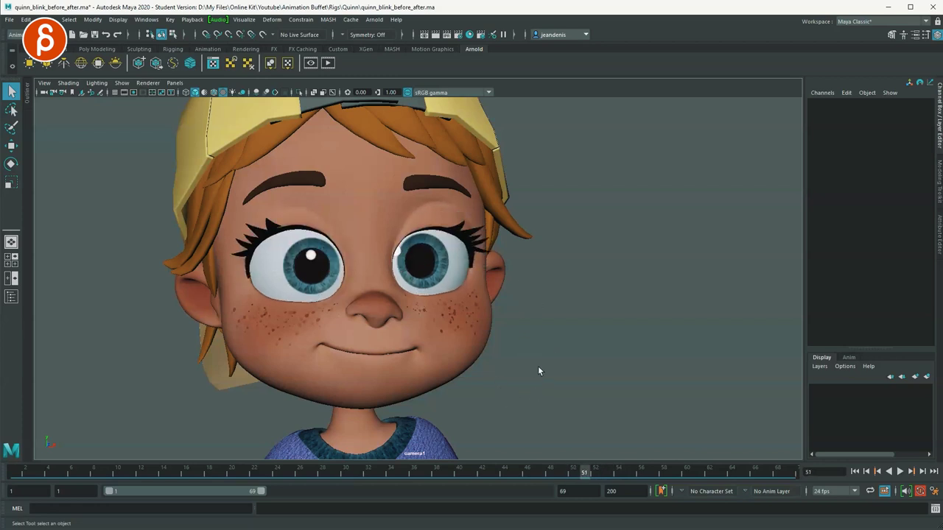
- Find the Playback Toggle command in the Hotkey Editor, assign Alt+6 to it, save, and try out playback
drag(372, 130, 394, 109)
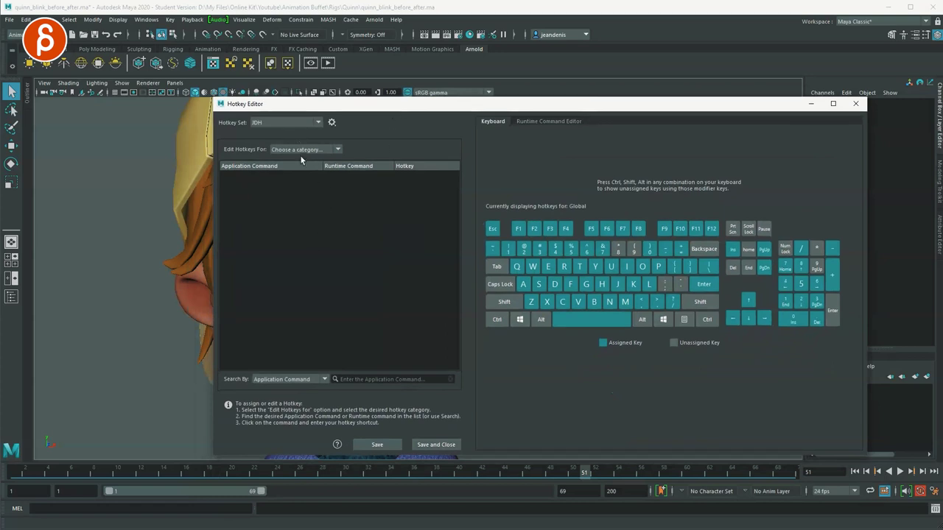
click(366, 380)
text(playback toggle)
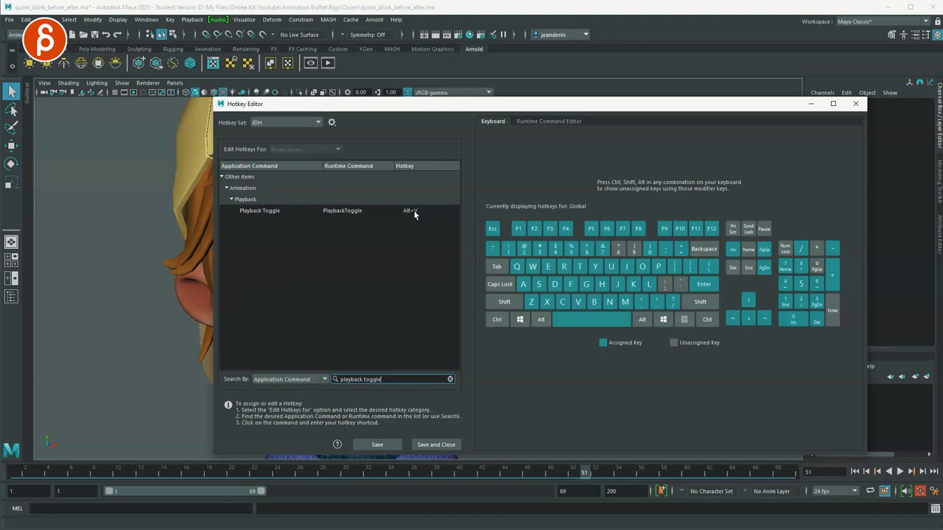
click(417, 212)
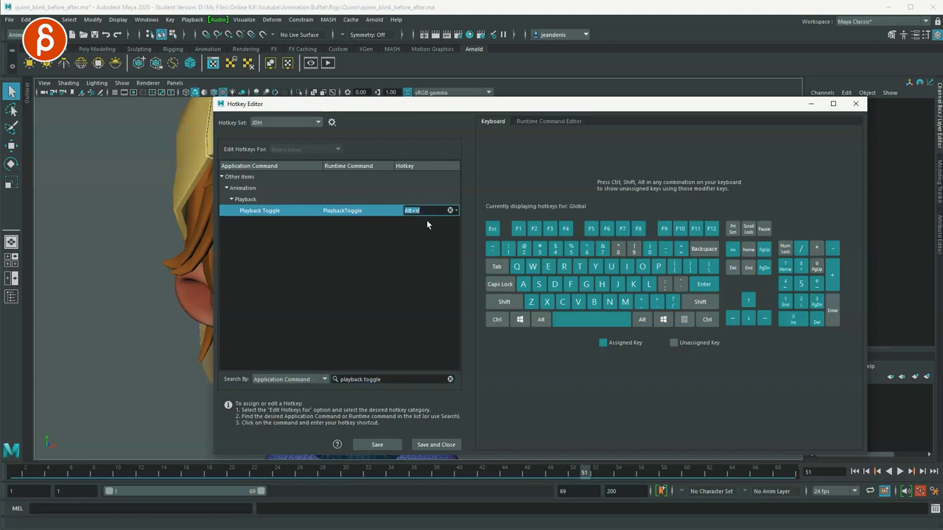
key(alt+6)
click(374, 447)
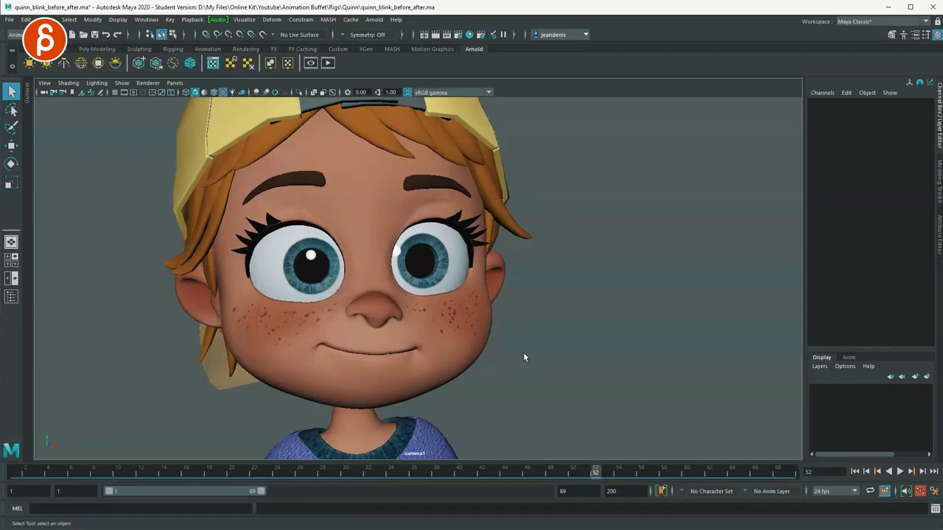
key(Escape)
key(alt+v)
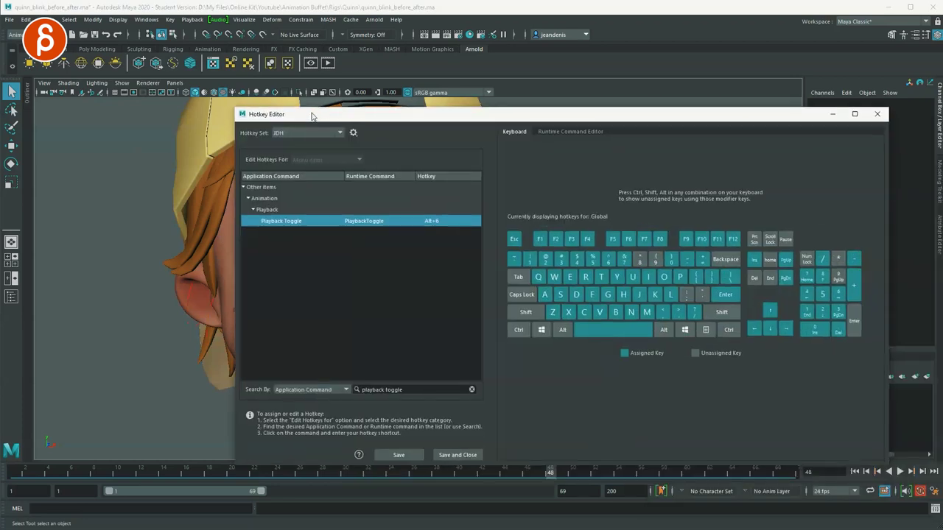
- Search the Hotkey Editor for "undo", assign U to the first Undo command and save the hotkeys
drag(430, 381, 320, 377)
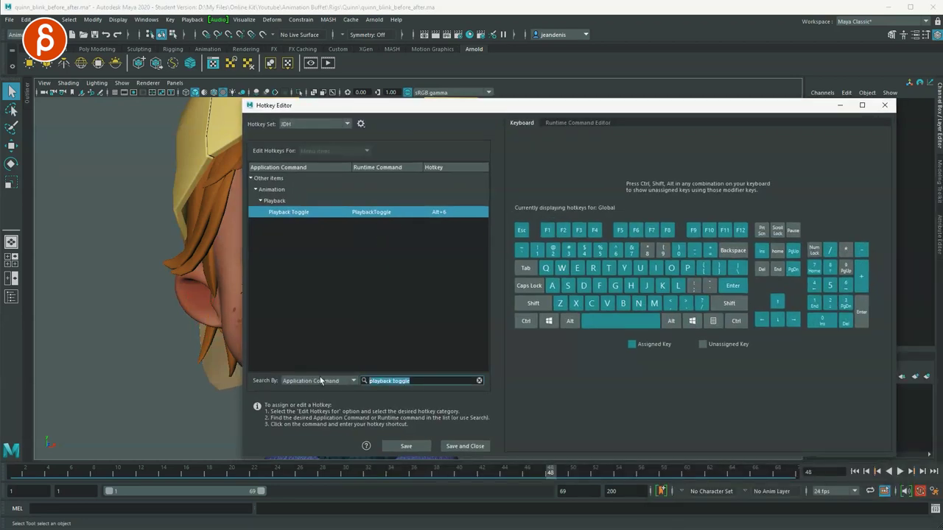
text(undo)
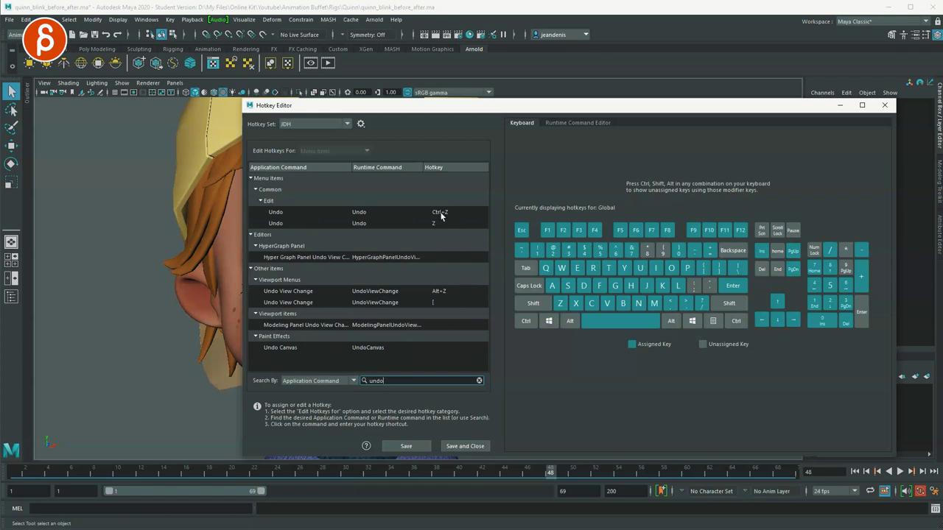
click(442, 213)
key(u)
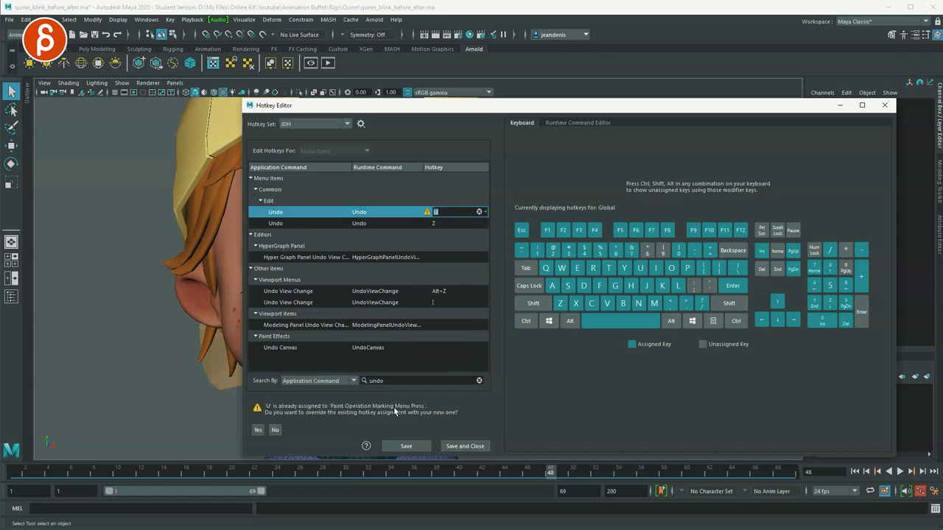
click(405, 445)
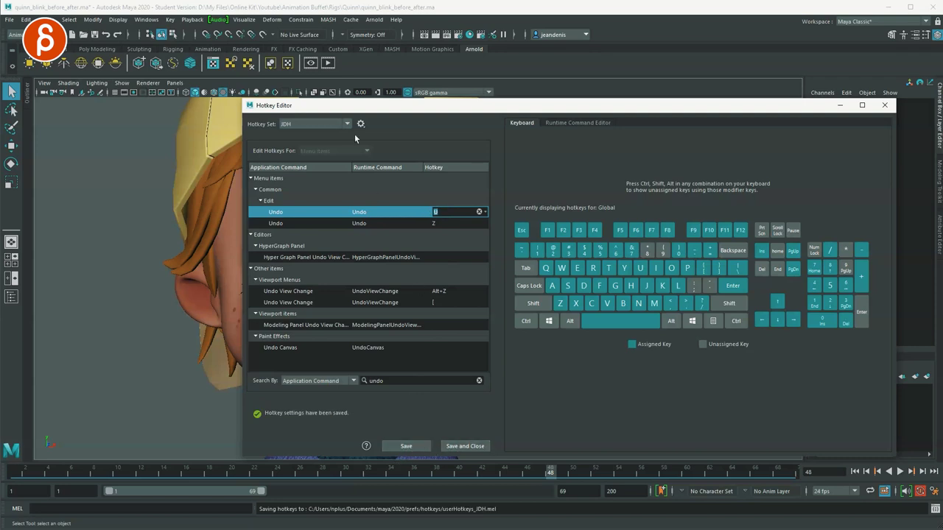
drag(442, 112, 502, 120)
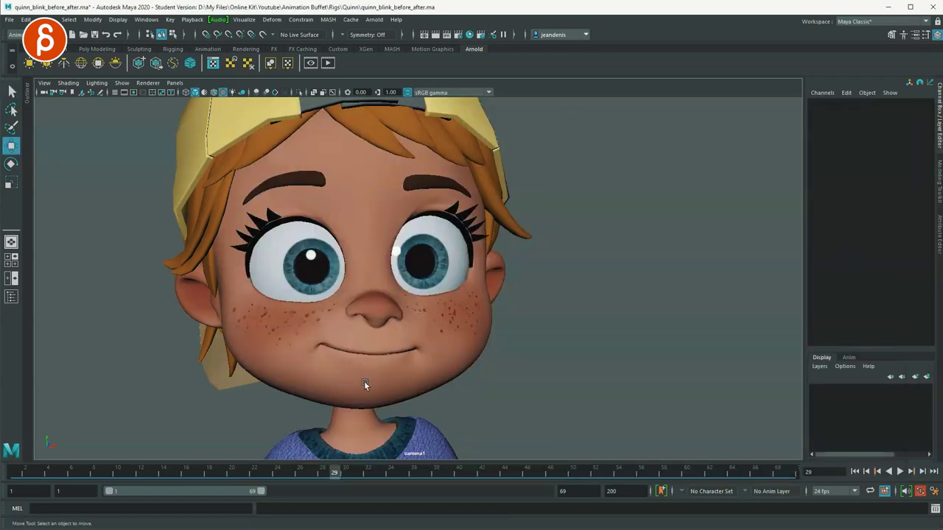
- Move the eye master control up and to the side twice, undoing each move, then deselect it and leave the control curves hidden
key(w)
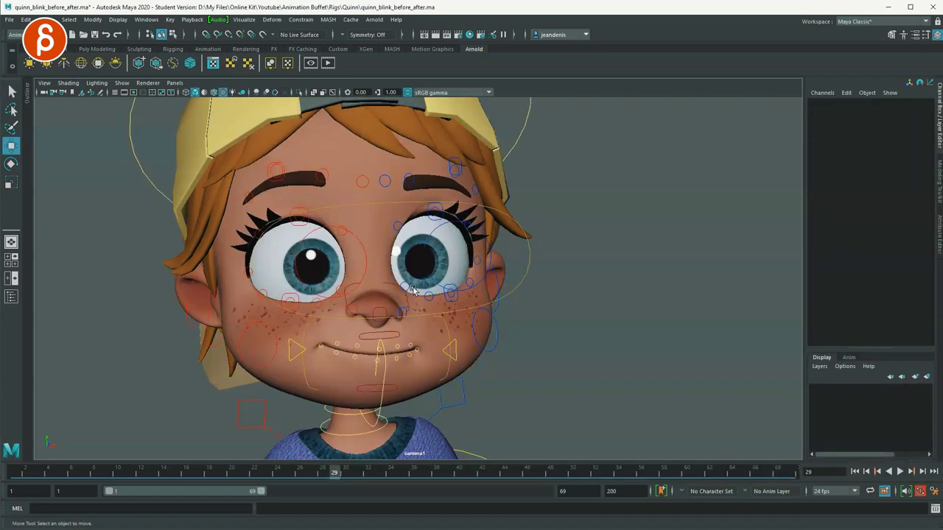
click(528, 240)
key(alt+1)
drag(397, 257, 513, 190)
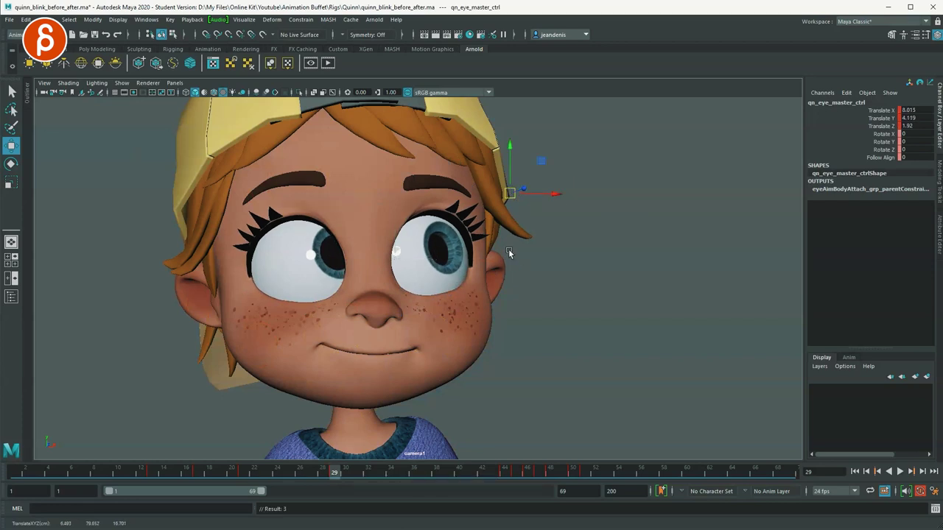
key(ctrl+z)
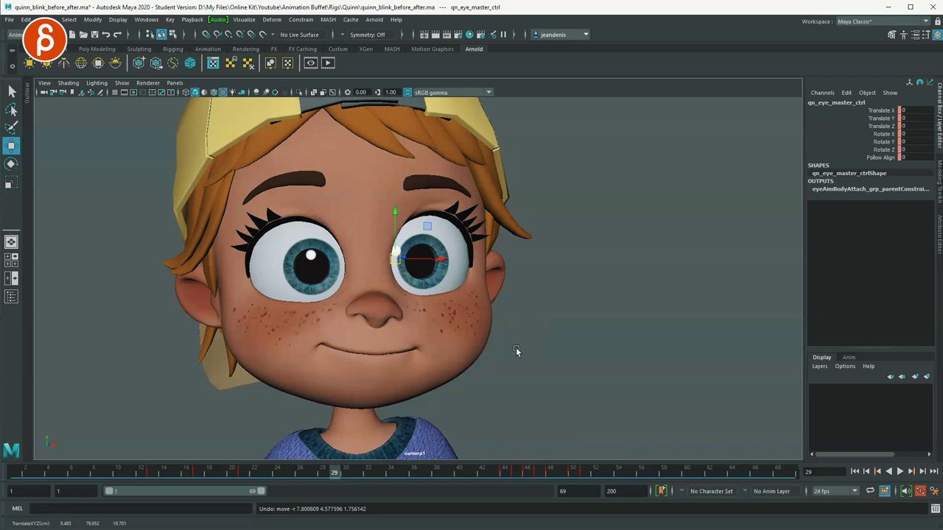
drag(395, 259, 501, 188)
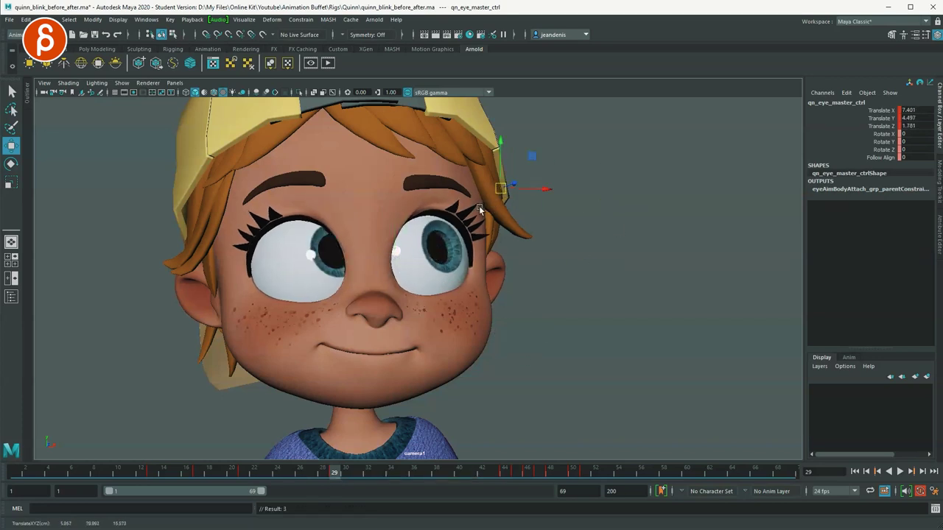
key(ctrl+z)
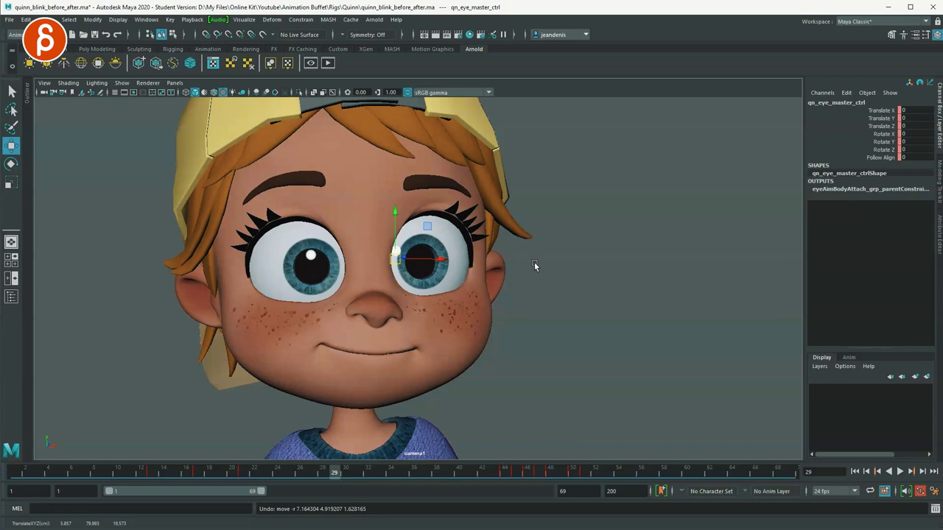
click(502, 332)
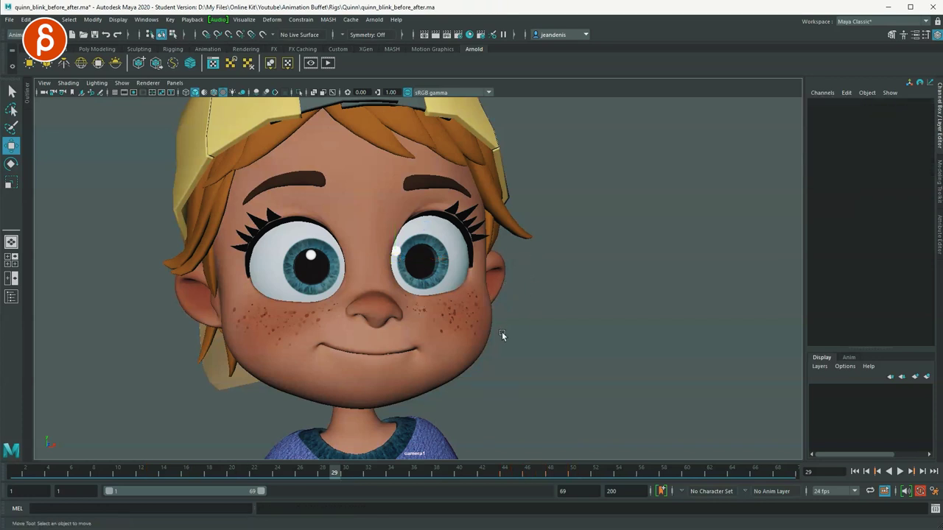
key(alt+1)
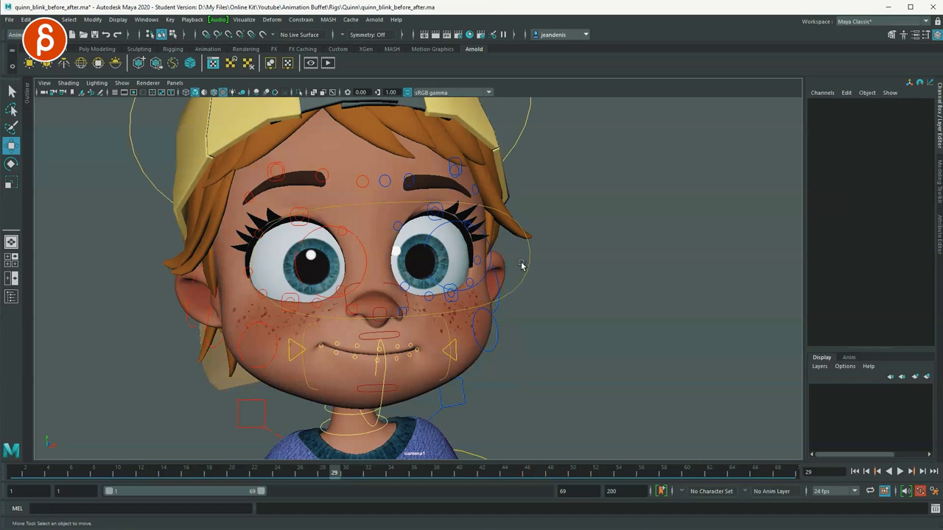
key(alt+1)
- Maximise the persp view, zoom in on the character's torso and select its upper FK control
key(space)
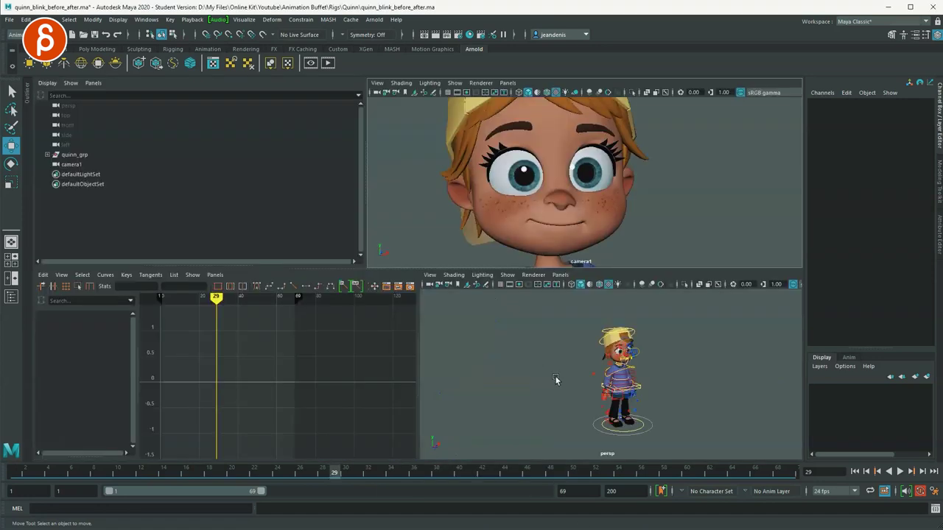
key(space)
alt+right_drag(467, 358, 516, 413)
alt+drag(516, 413, 441, 317)
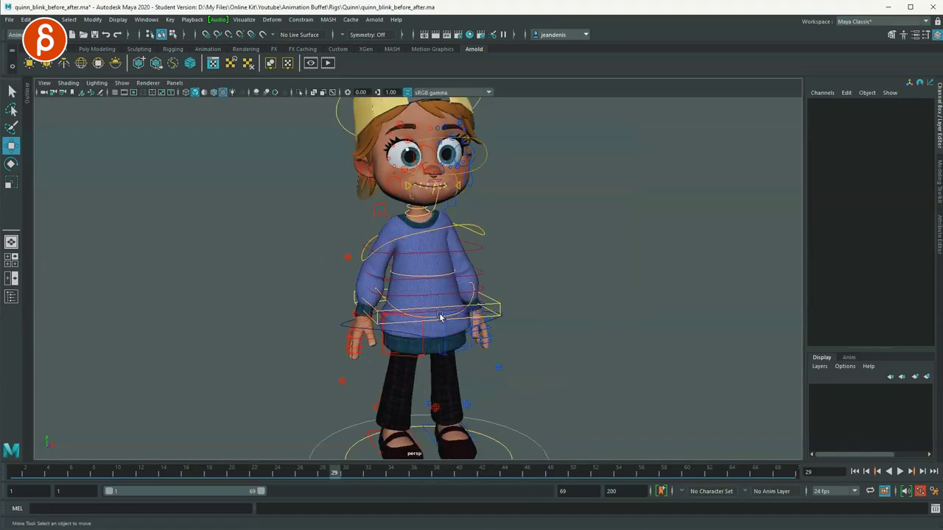
click(475, 248)
scroll(515, 295, up, 4)
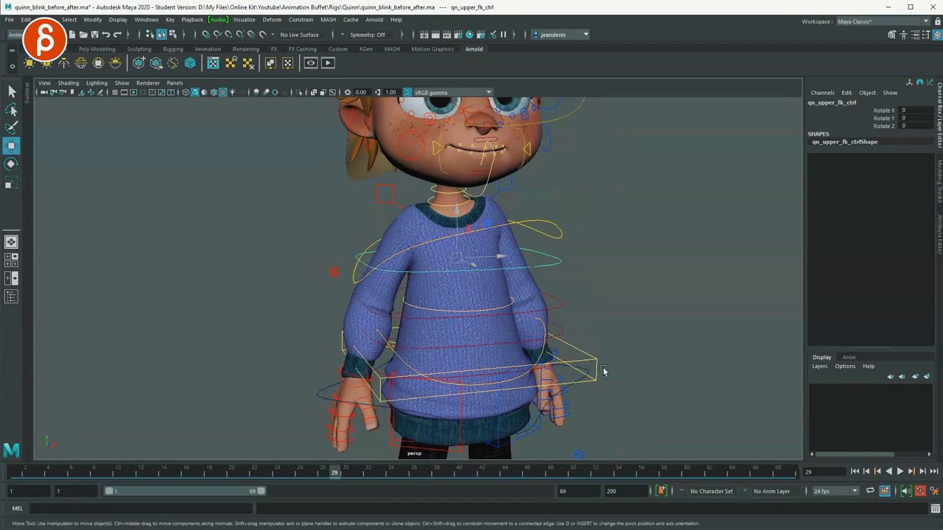
- Select the character's COG control and key all of its translate and rotate channels at frame 29
click(597, 370)
alt+middle_drag(565, 365, 538, 287)
alt+drag(536, 365, 558, 371)
drag(288, 343, 311, 327)
alt+middle_drag(563, 299, 552, 335)
alt+drag(552, 334, 515, 348)
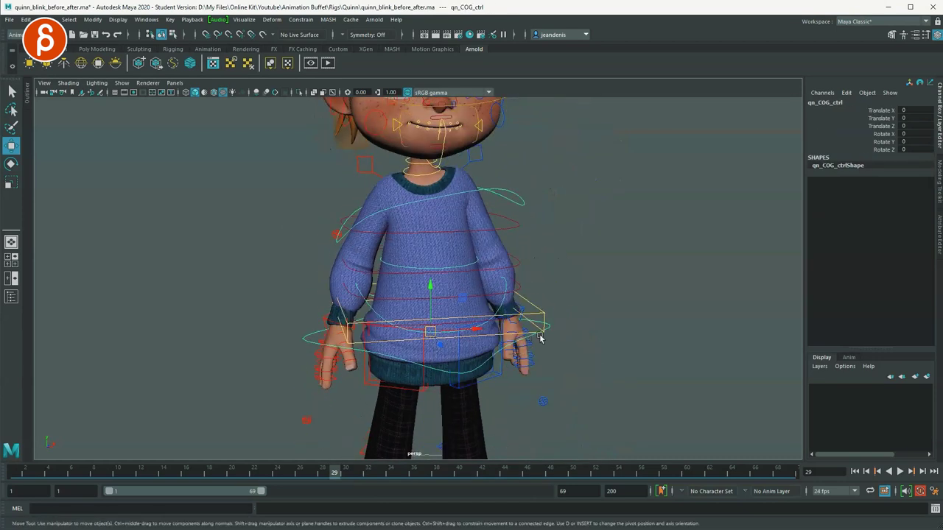
drag(870, 112, 862, 151)
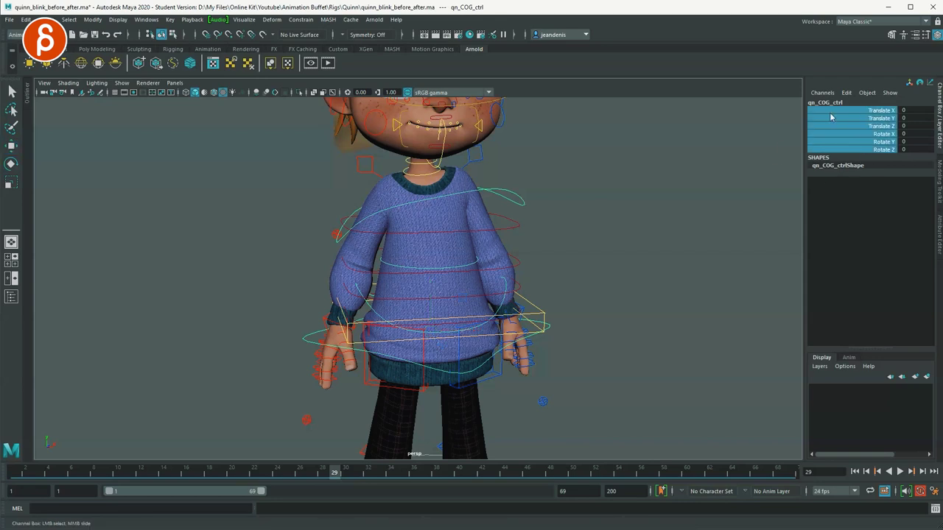
click(660, 248)
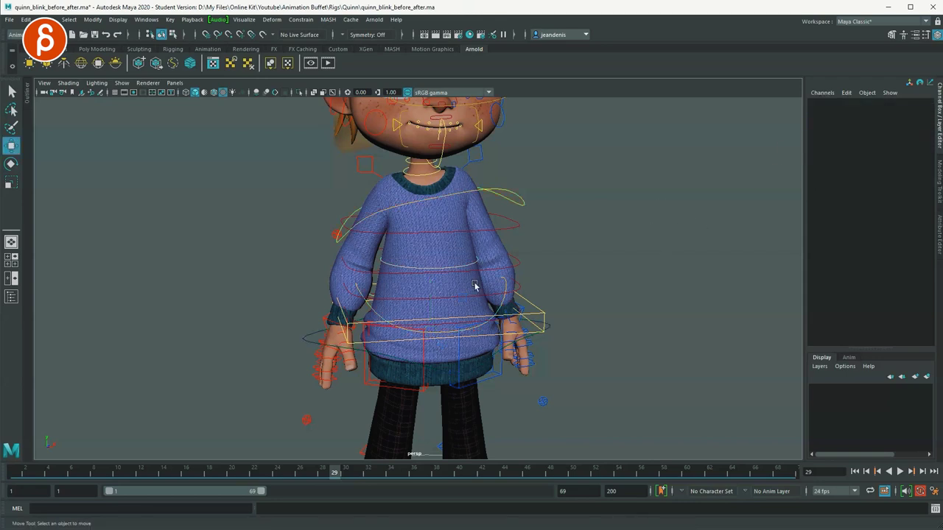
click(545, 325)
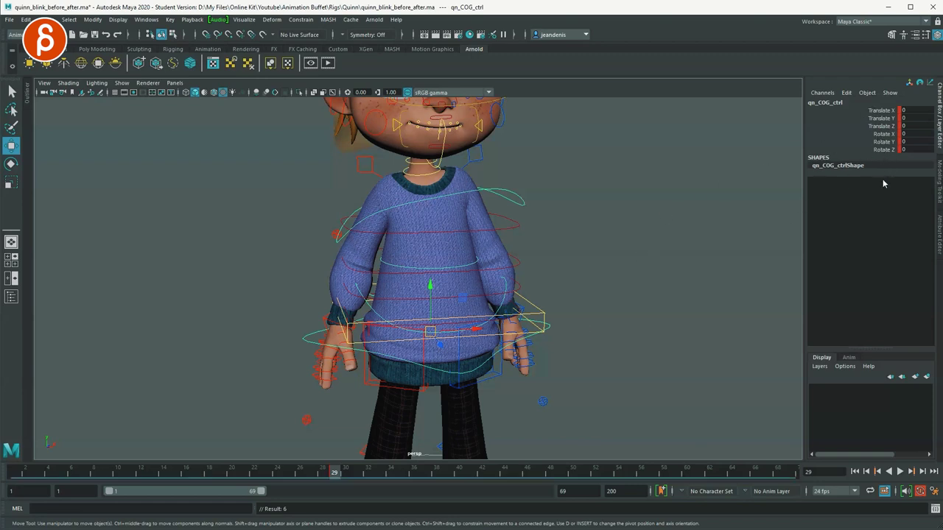
- Examine the channels of the upper FK control and the left arm control in the Channel Box
click(506, 219)
alt+middle_drag(581, 309, 611, 258)
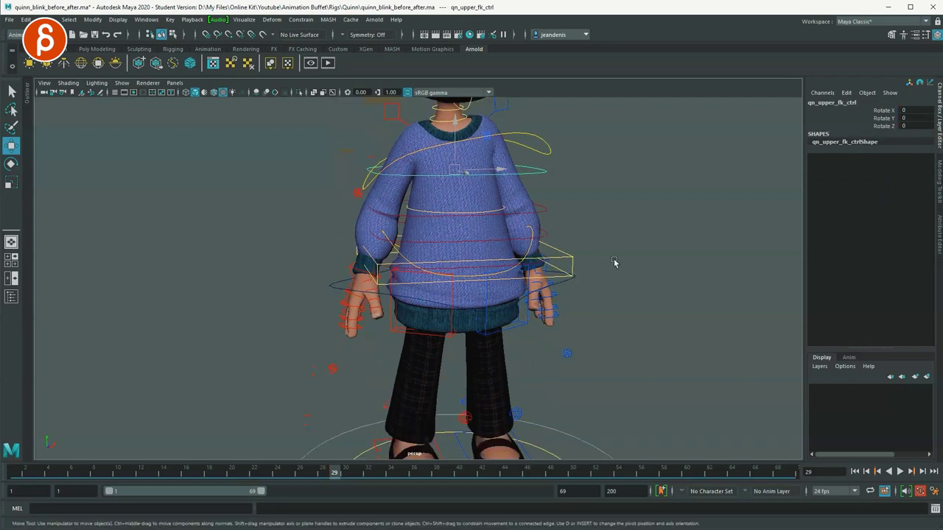
drag(557, 348, 591, 359)
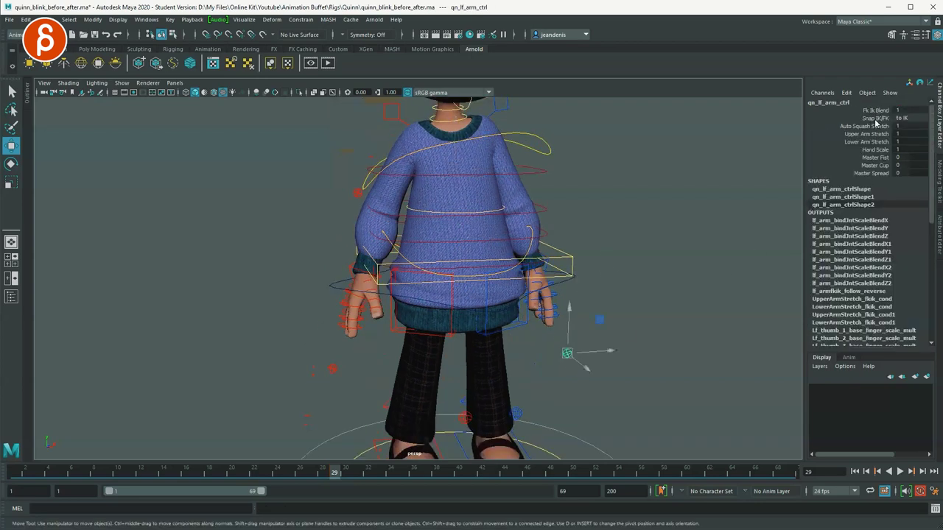
click(654, 258)
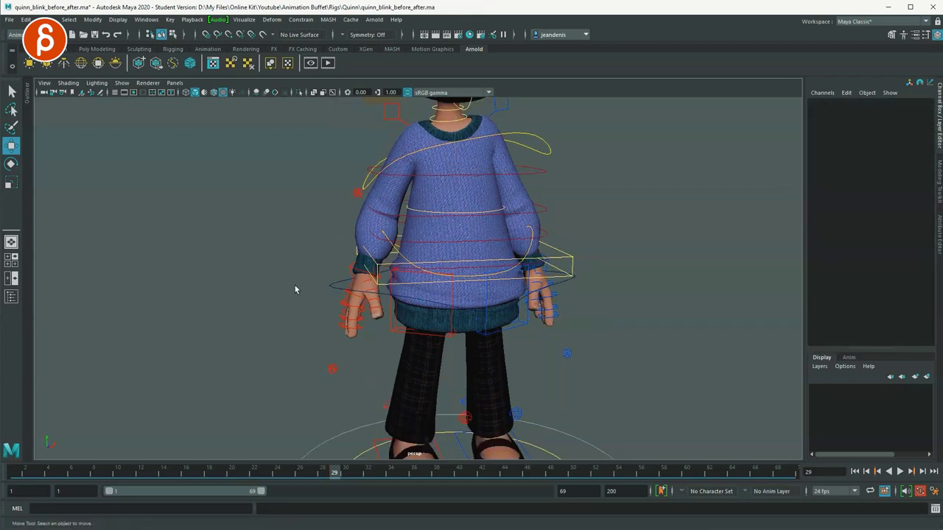
- Select the COG control's translate and rotate channels, remove their keys and deselect the control
click(335, 287)
alt+drag(650, 275, 686, 250)
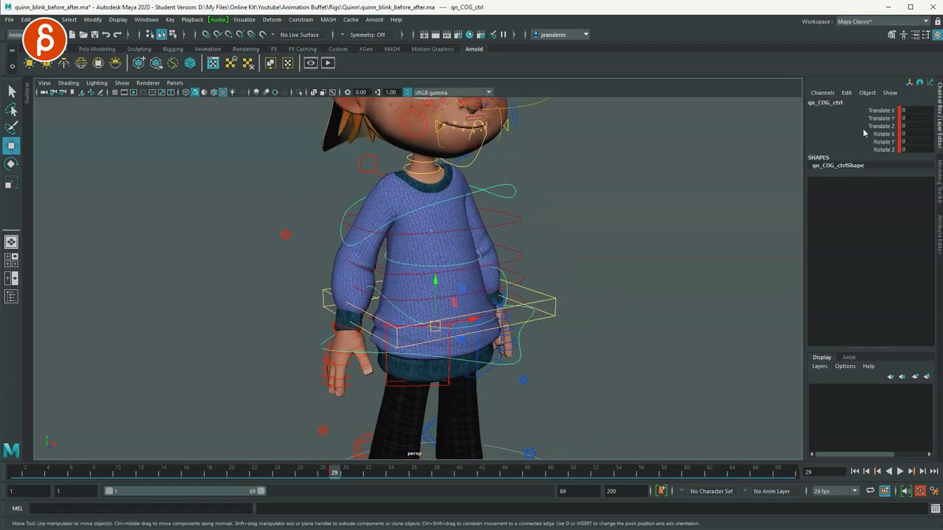
drag(867, 111, 867, 153)
right_click(866, 153)
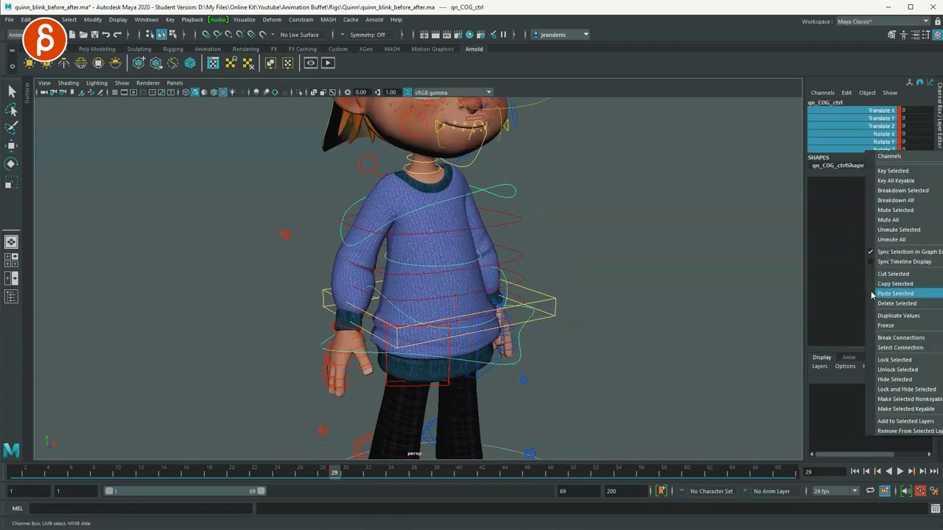
click(865, 282)
click(627, 229)
alt+drag(626, 229, 597, 240)
alt+middle_drag(597, 240, 605, 291)
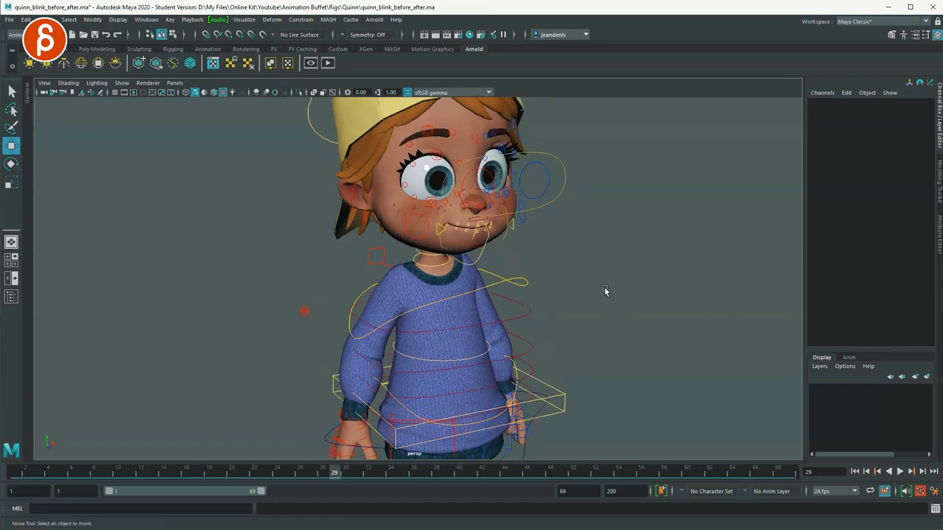
alt+middle_drag(479, 372, 541, 303)
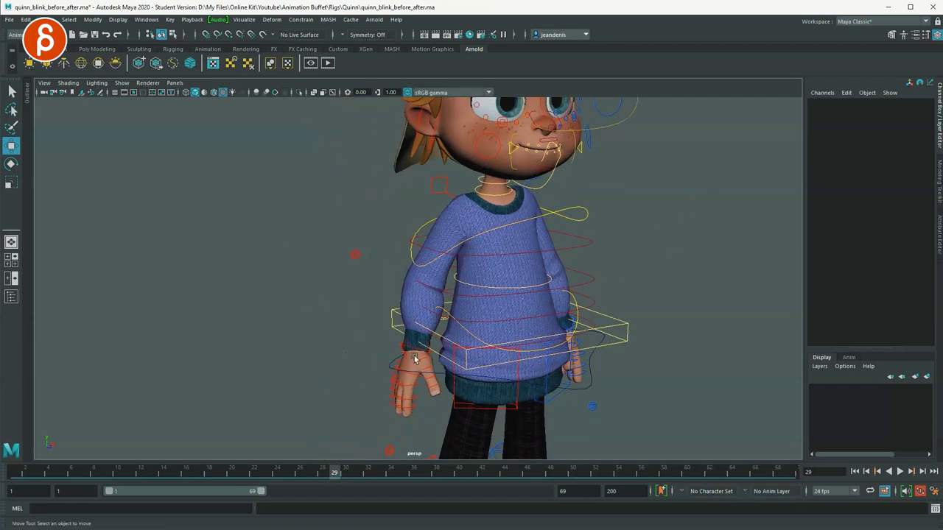
- Clear the Script Editor history and key only the COG control's Translate X channel
click(439, 375)
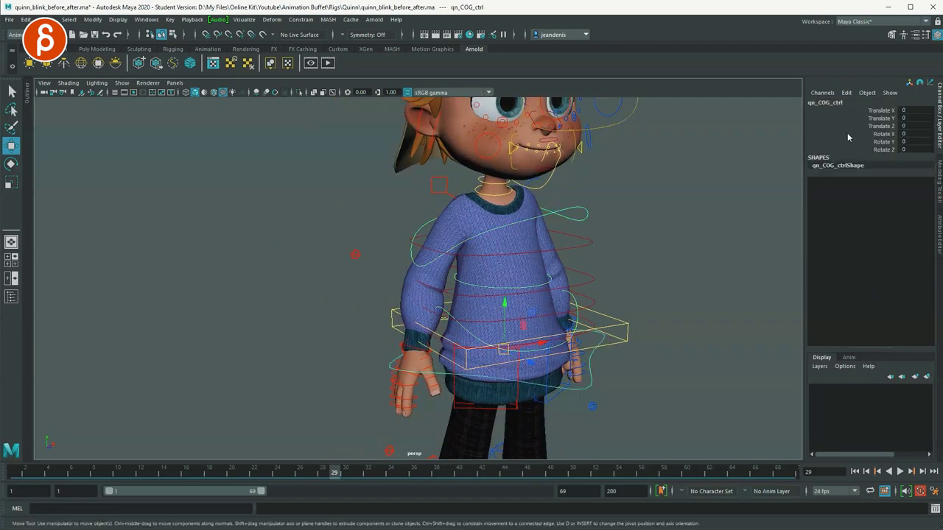
click(858, 111)
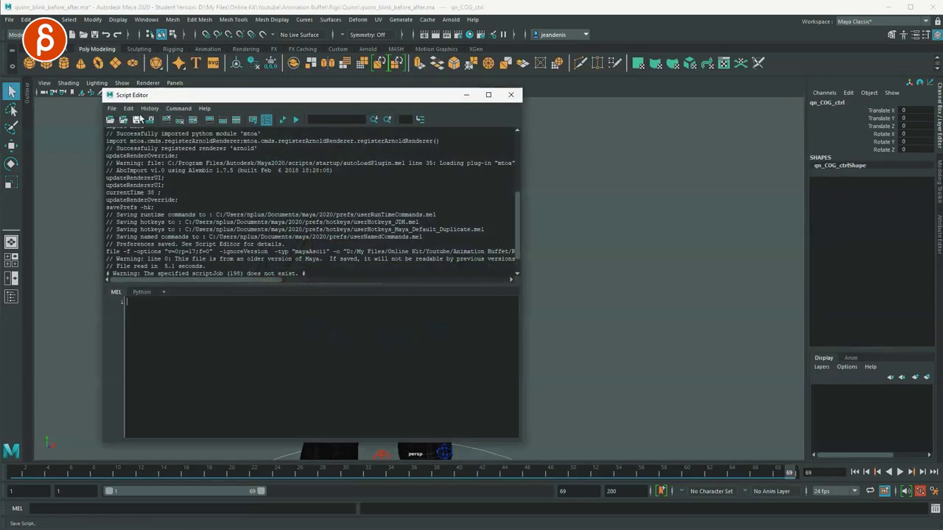
click(128, 109)
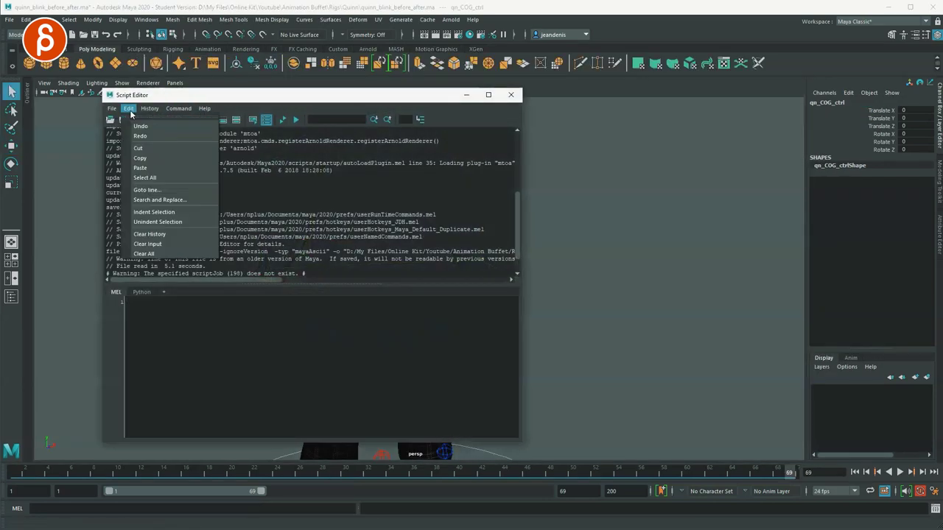
click(150, 233)
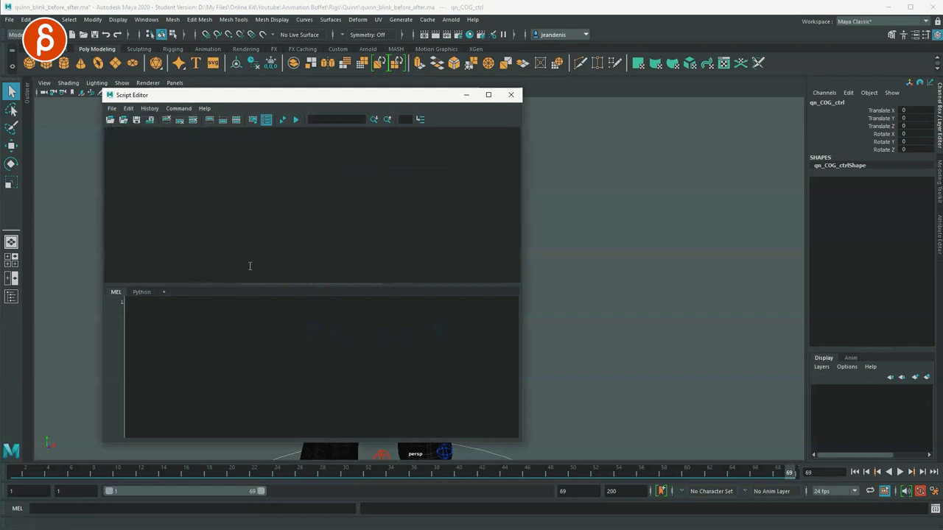
right_click(875, 114)
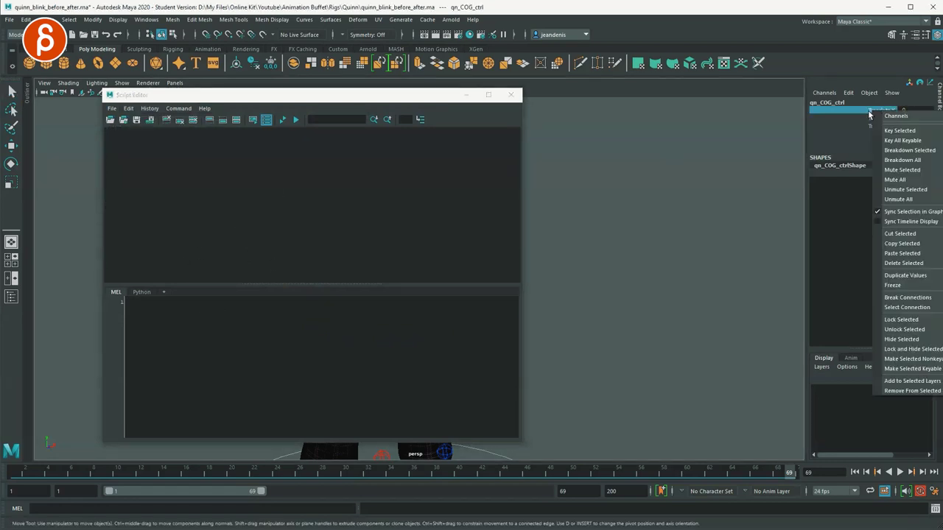
click(887, 131)
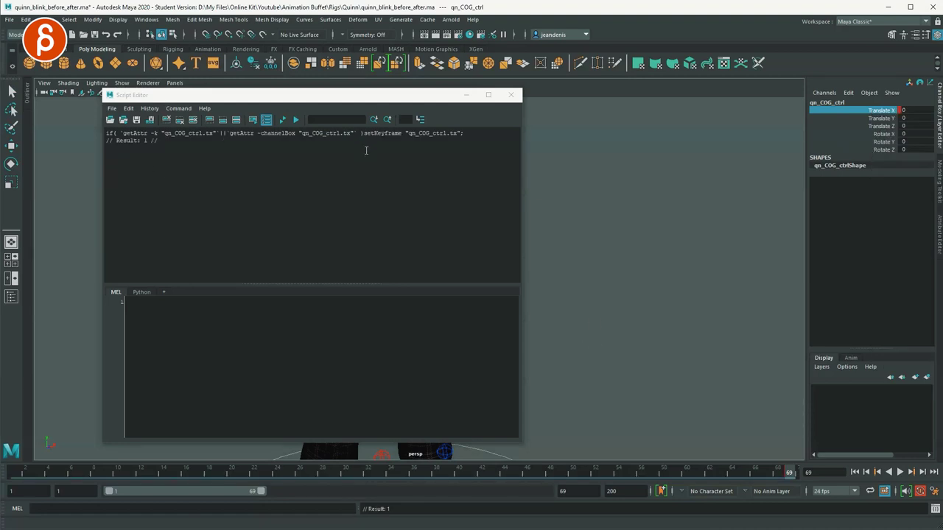
- Turn on Echo All Commands, key the COG control's Translate Y channel and turn the echo off again
click(150, 109)
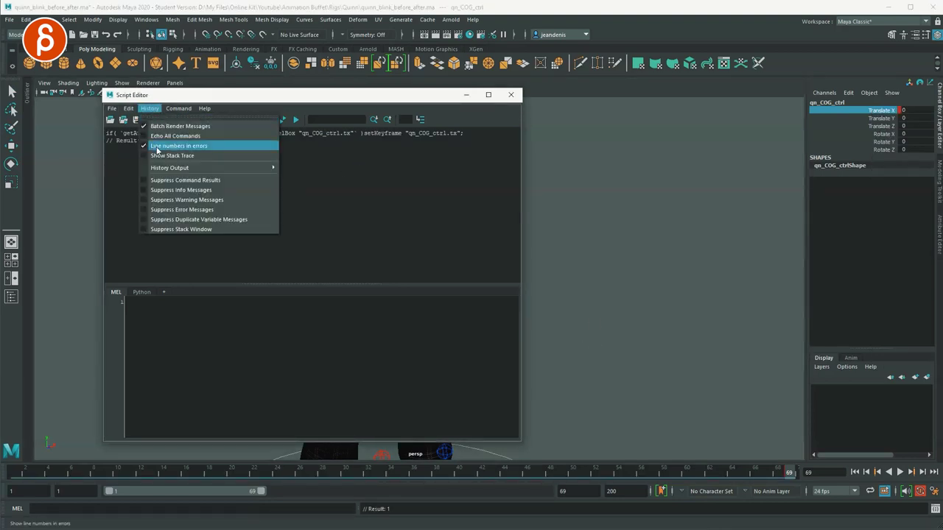
click(168, 145)
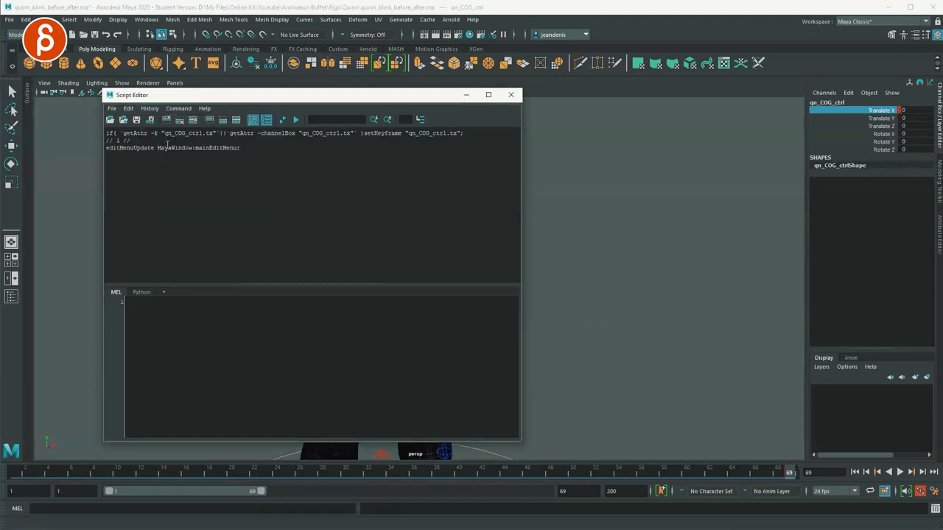
click(869, 121)
right_click(868, 120)
click(892, 139)
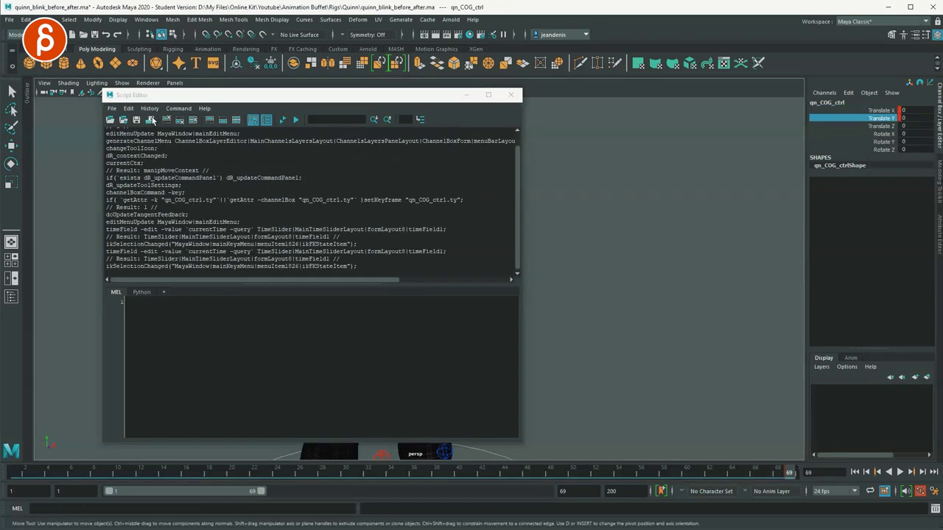
click(149, 108)
click(163, 136)
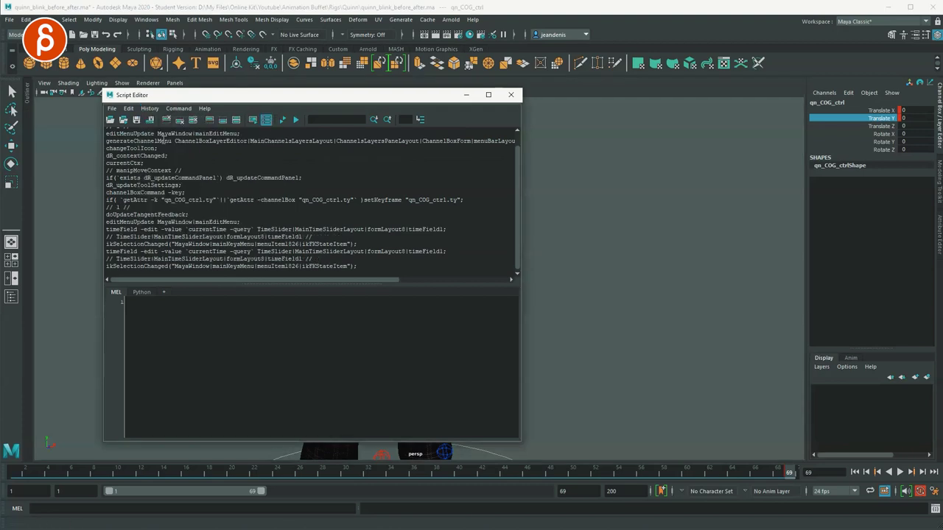
- Enlarge the Script Editor's history pane and select the line "channelBoxCommand -key;" for copying
drag(248, 102, 310, 74)
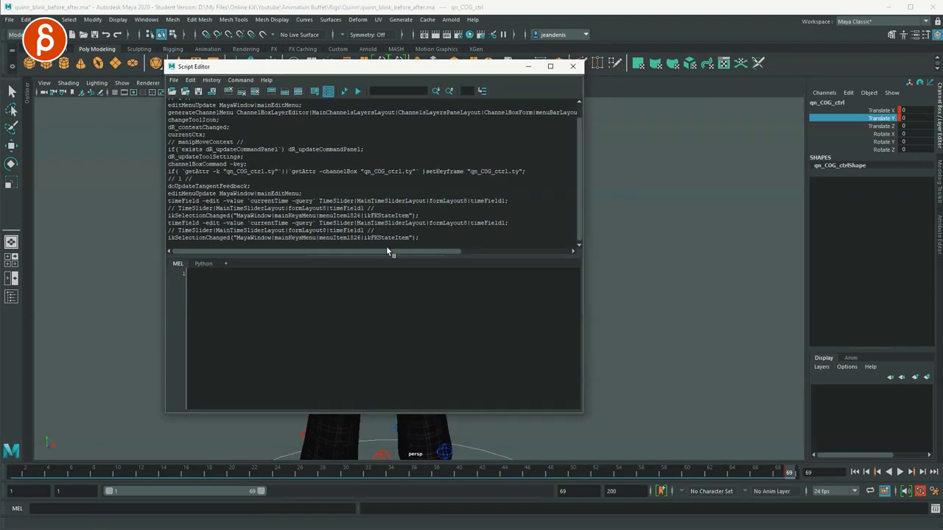
drag(513, 256, 515, 398)
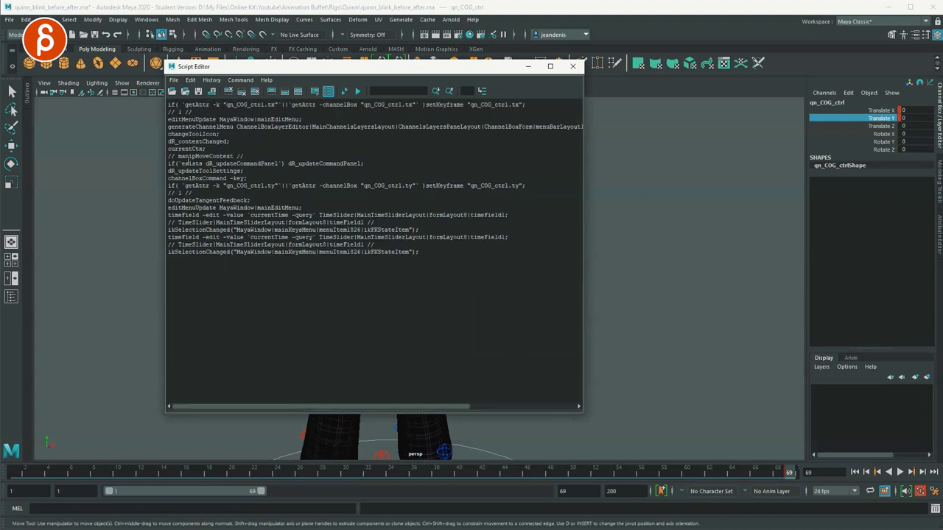
drag(248, 178, 165, 180)
key(ctrl+c)
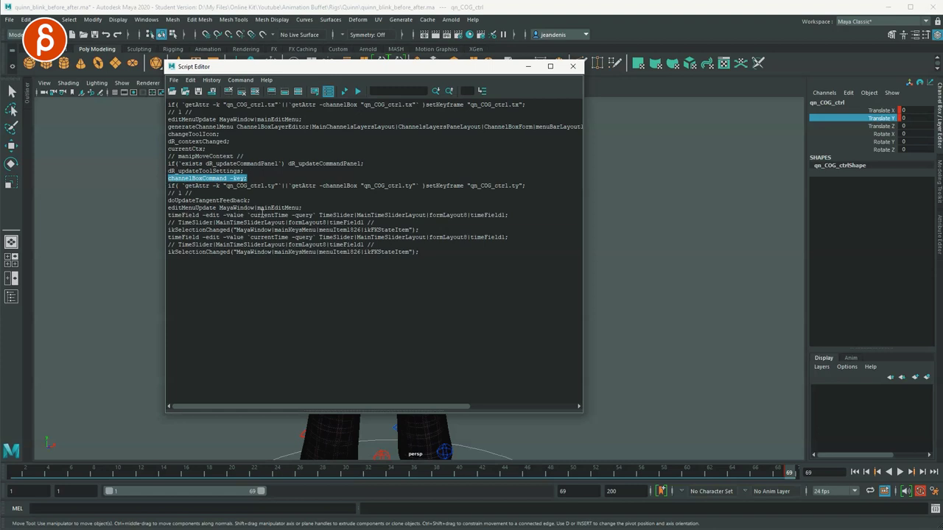
- Open the Hotkey Editor and show the Custom Scripts category
click(146, 19)
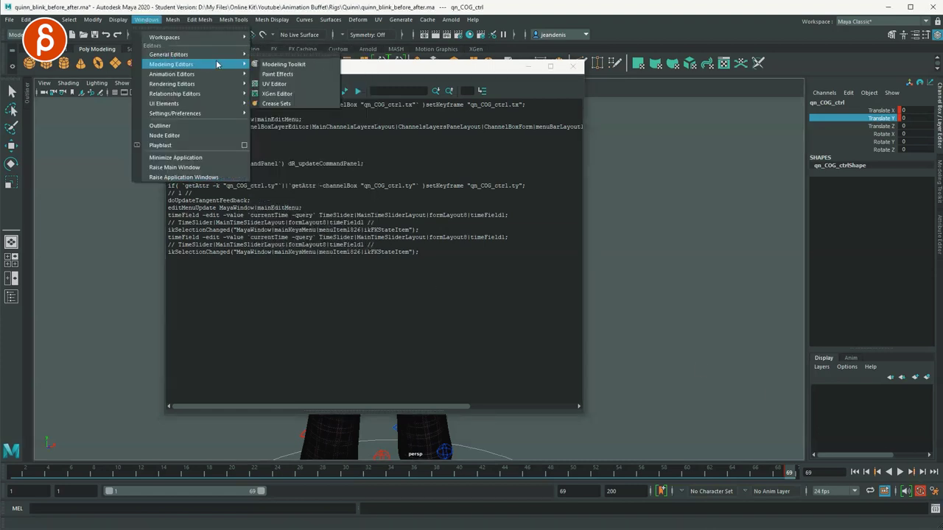
mouse_move(226, 112)
click(274, 127)
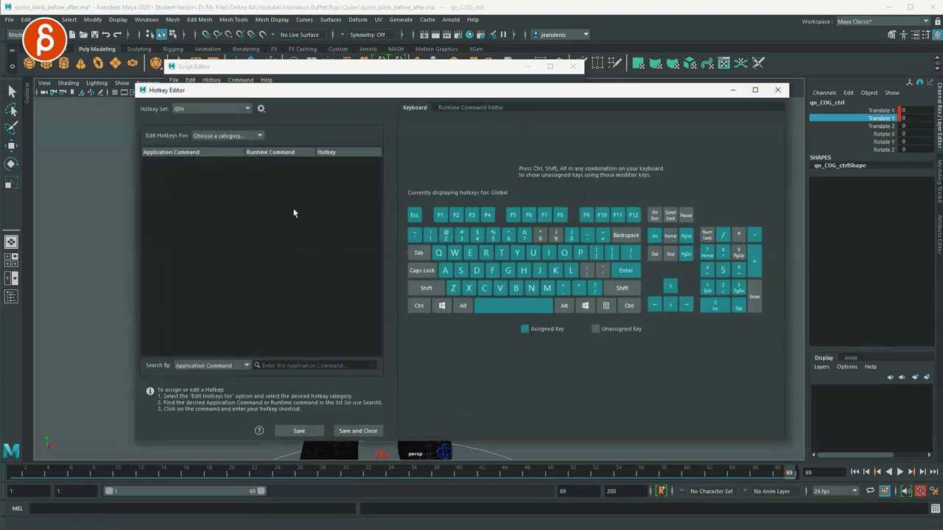
click(216, 138)
click(212, 175)
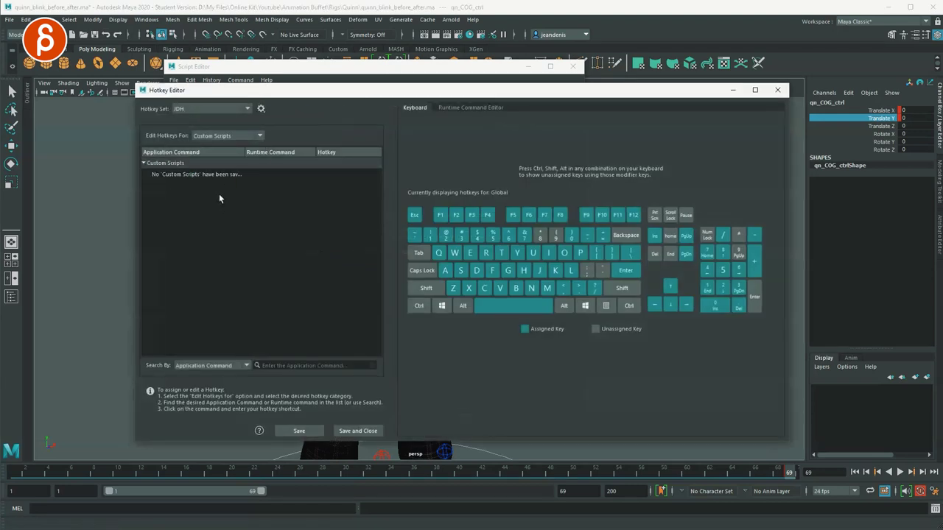
- Create a new runtime command with channelKEY as both its name and description
click(464, 109)
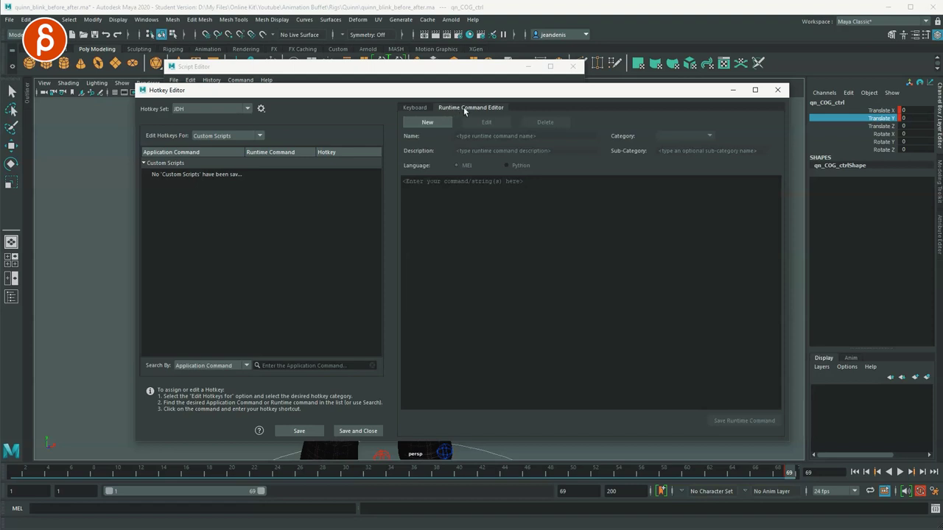
click(427, 123)
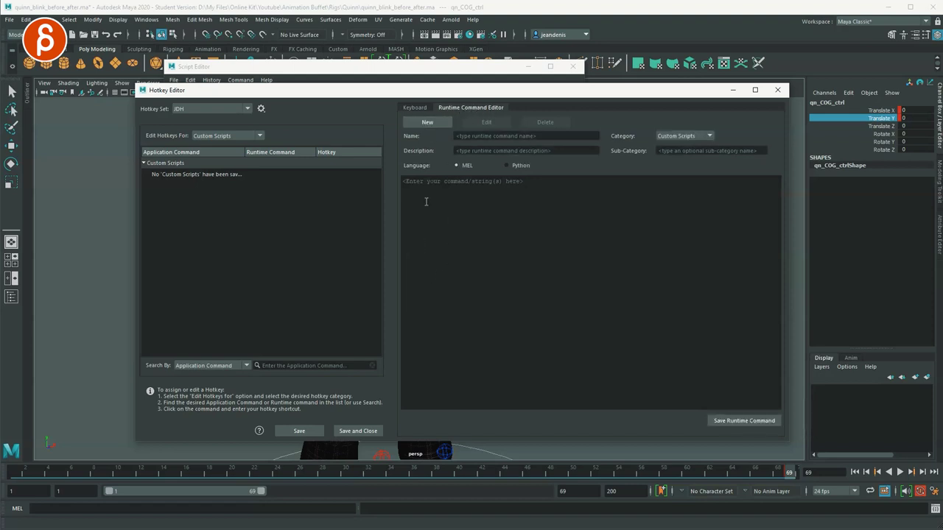
click(472, 138)
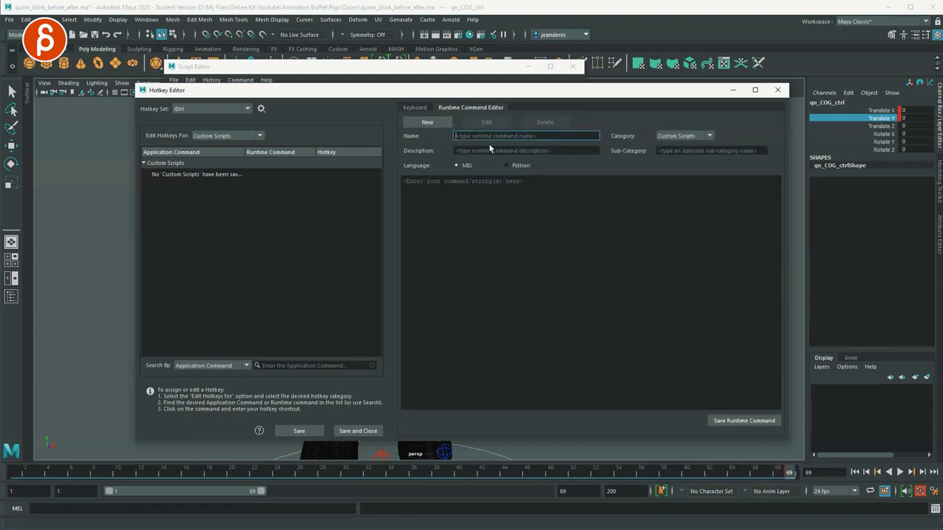
text(channelKEY)
click(486, 151)
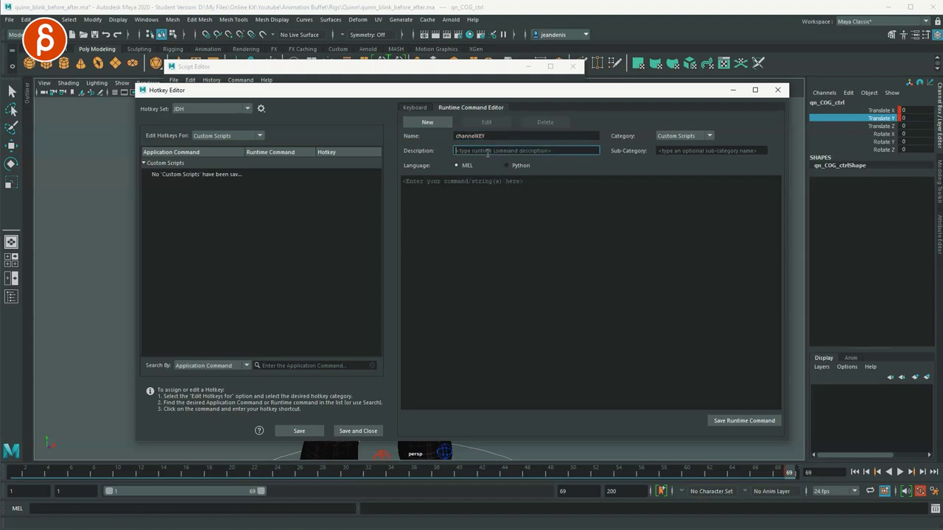
text(channelKEY)
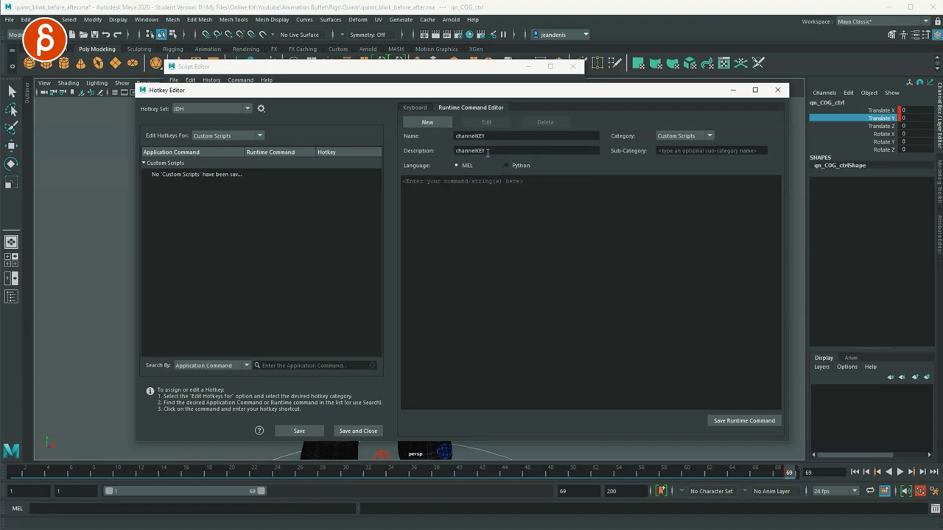
- Paste "channelBoxCommand -key;" as the runtime command's MEL code and save the command
click(541, 286)
key(ctrl+v)
click(732, 422)
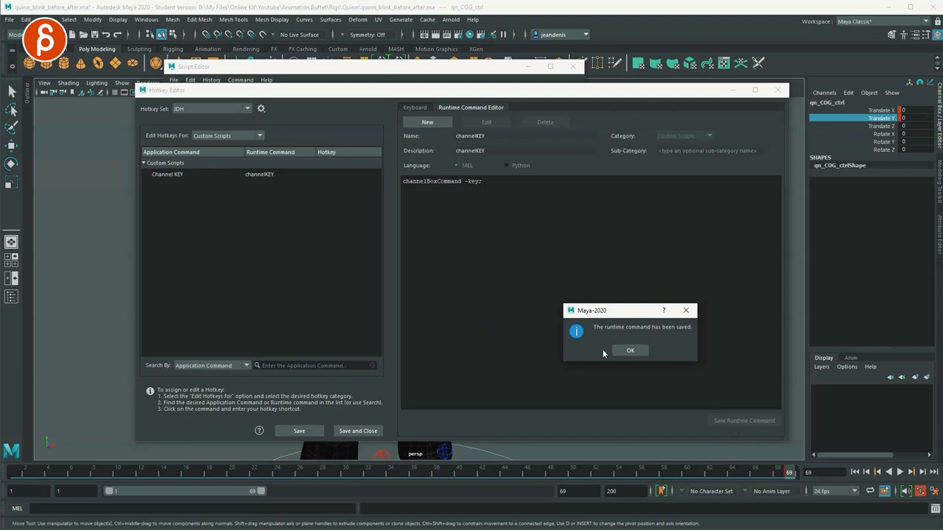
click(632, 351)
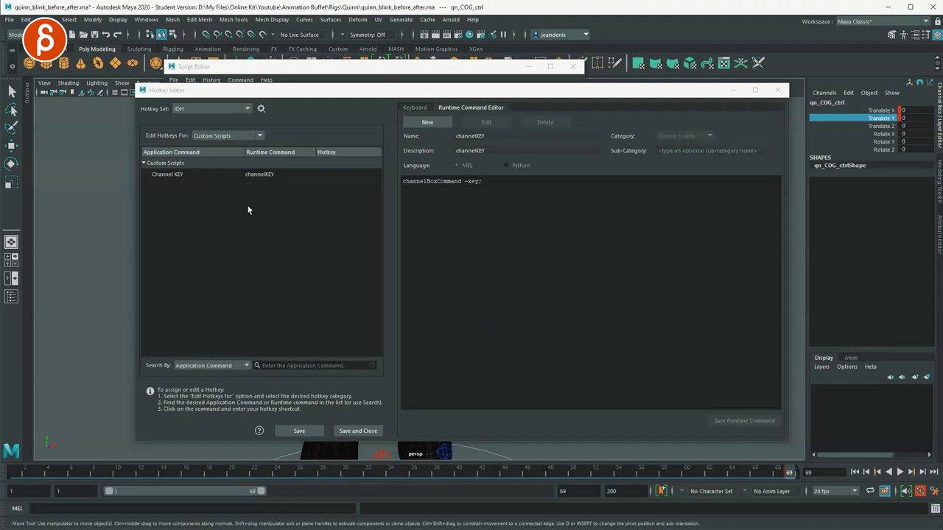
- Assign S as the hotkey of the custom Channel KEY command, overriding its existing assignment, and save the hotkeys
click(340, 175)
key(s)
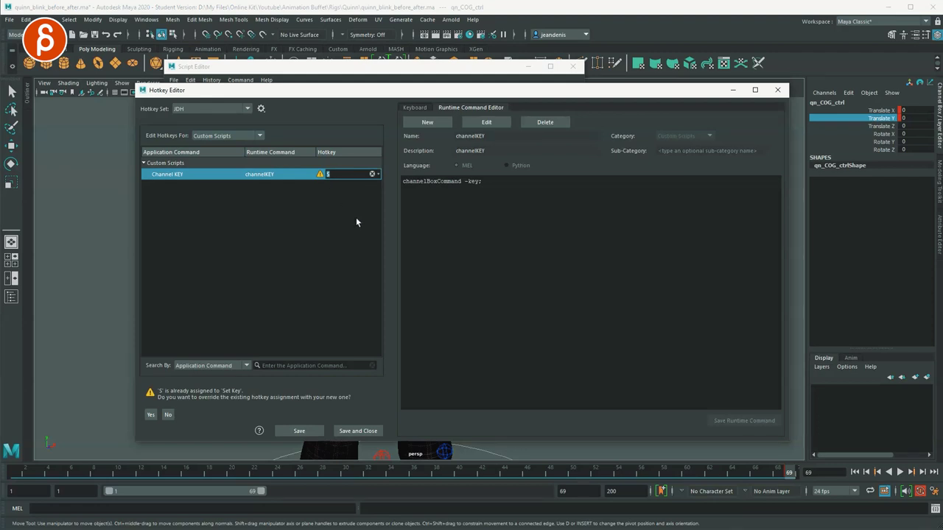
click(299, 431)
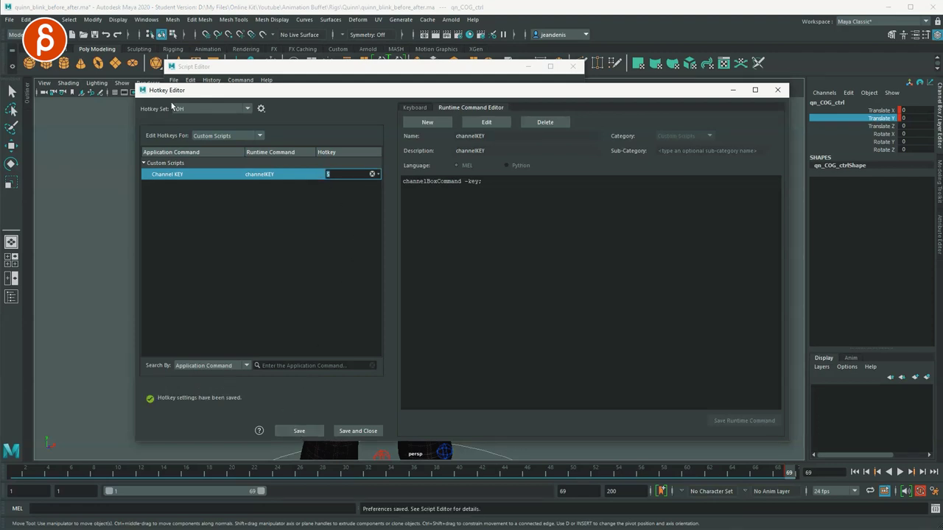
- Search the menu-item commands for "set key", assign Shift+S to Set Key, then save the hotkeys and close the Hotkey Editor
click(221, 136)
click(208, 146)
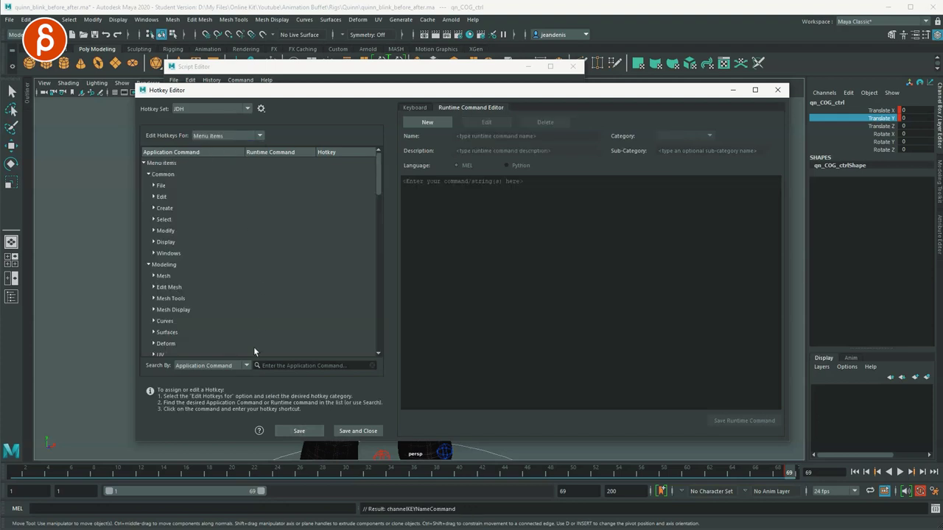
click(292, 365)
text(set key)
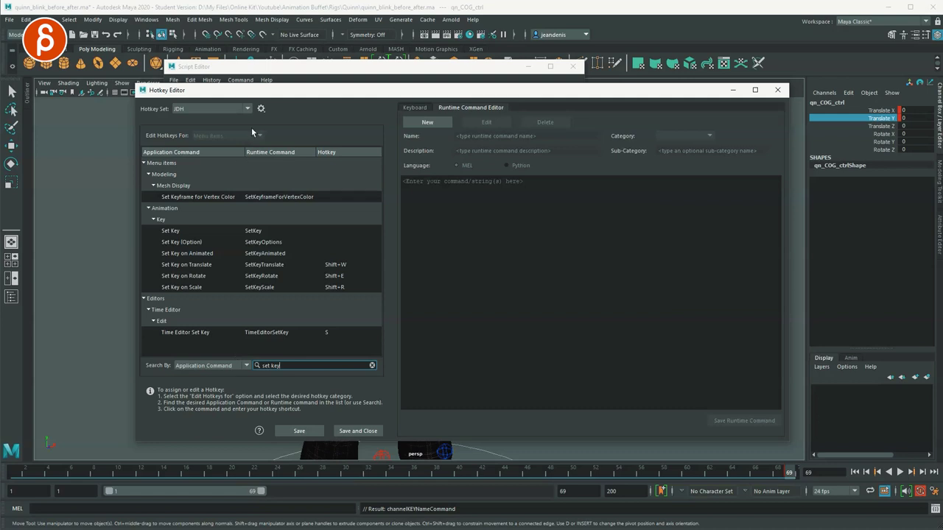
click(336, 232)
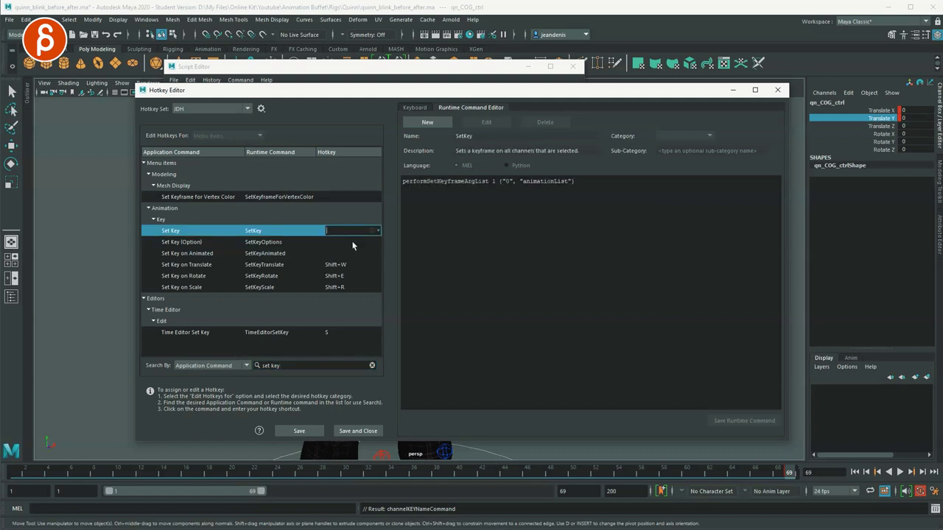
key(shift+s)
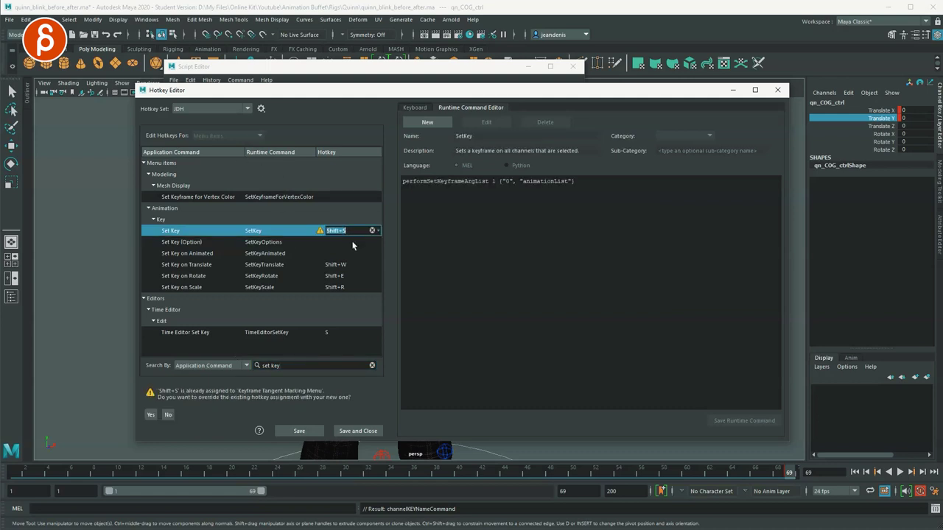
click(299, 431)
click(346, 432)
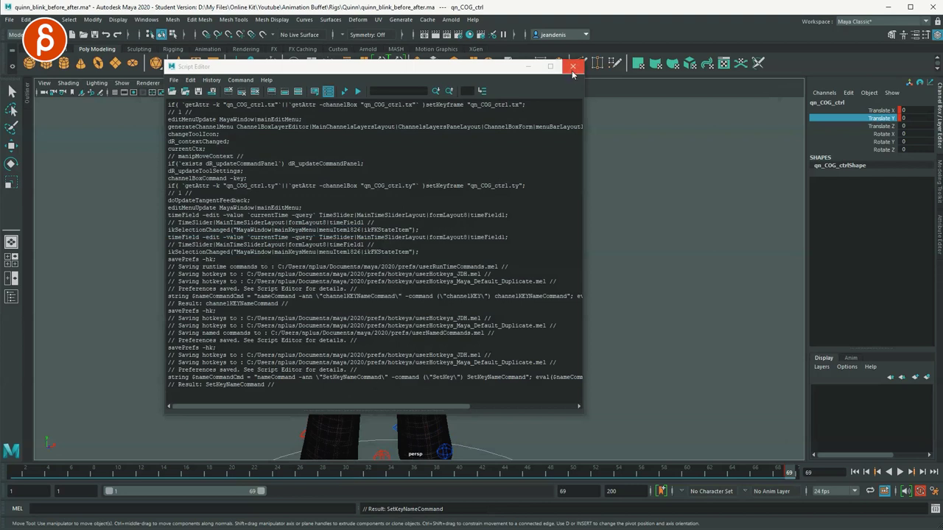
- Close the Script Editor and key only the Translate X channel of the COG control at frame 5
click(573, 66)
click(530, 281)
click(524, 287)
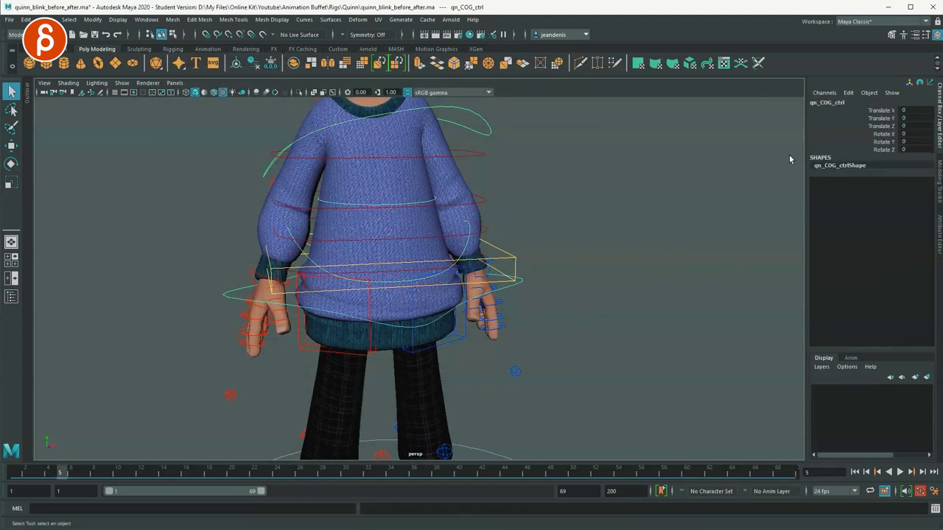
key(s)
key(ctrl+z)
key(w)
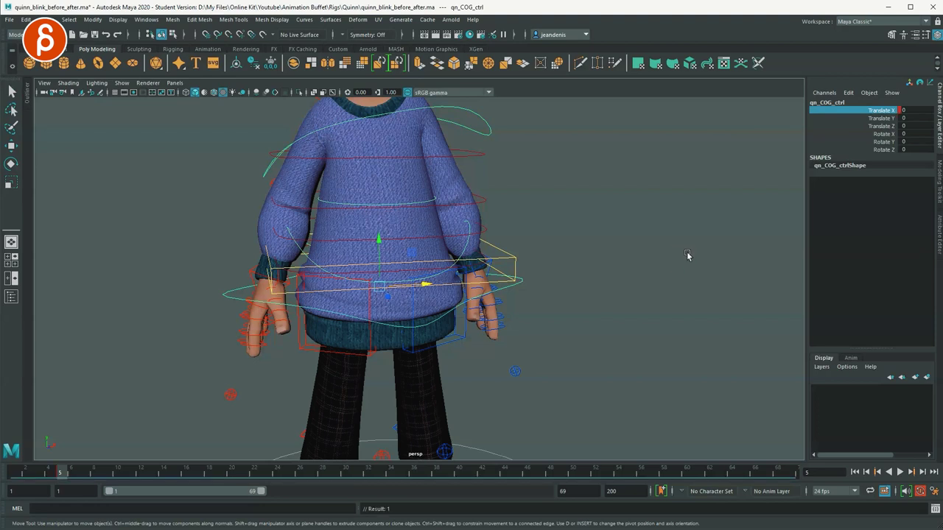
- Key the COG control's Rotate X and Translate Y channels individually at frame 5
click(848, 134)
key(s)
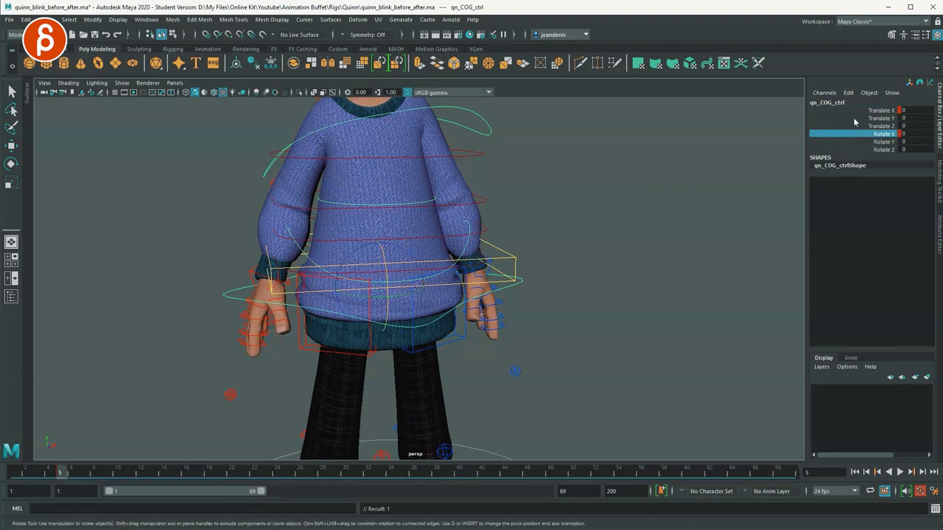
click(854, 119)
key(s)
- Key only Fk Ik Blend on the left arm control qn_lf_arm_ctrl, then set a key on all its channels
key(q)
click(515, 372)
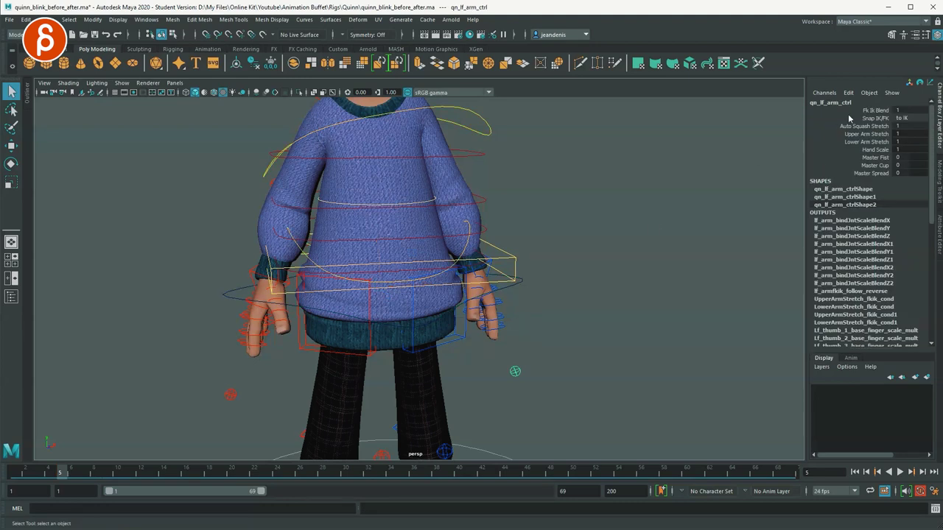
click(855, 110)
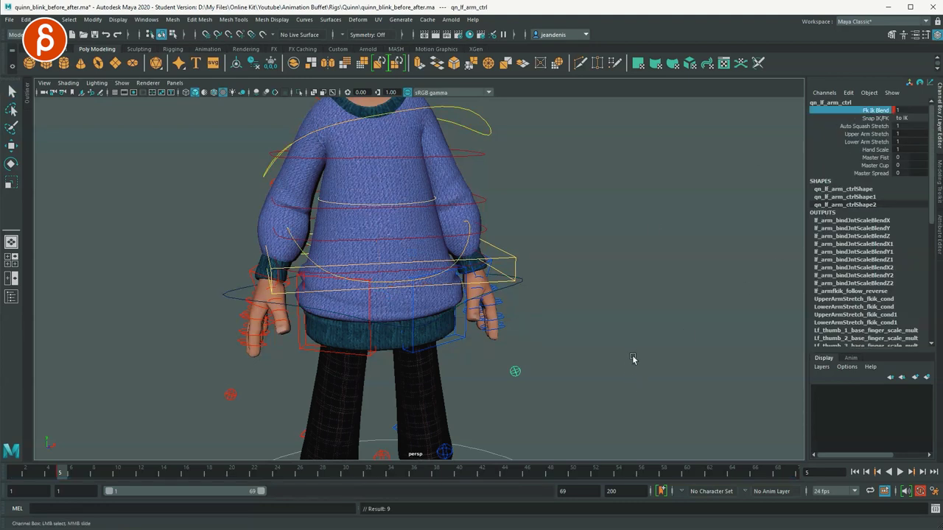
key(s)
- Inspect the left arm control's keyed channels in the Graph Editor, from Fk Ik Blend to Master Spread
key(space)
click(238, 385)
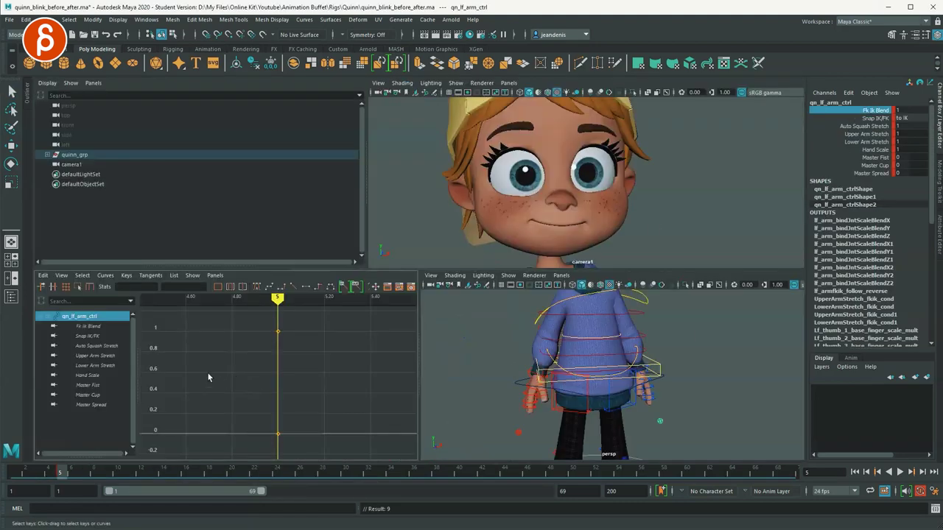
drag(90, 326, 103, 431)
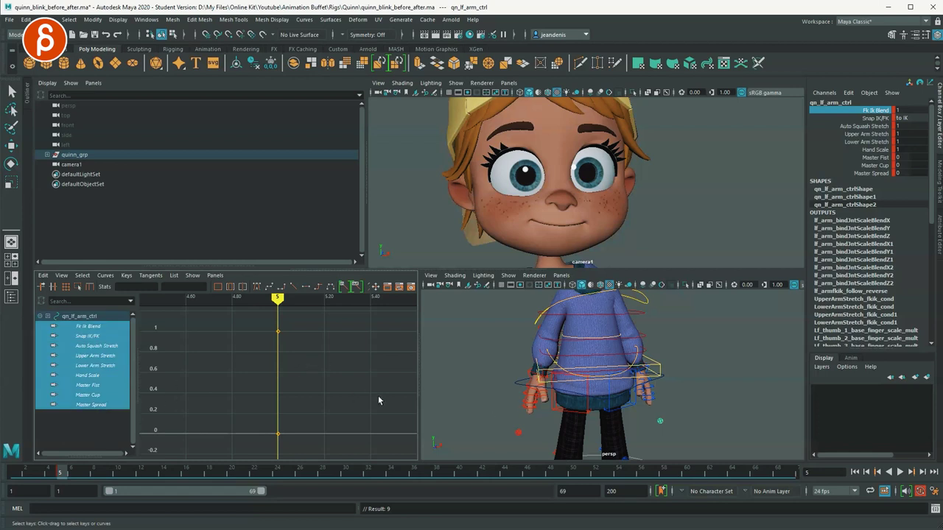
key(space)
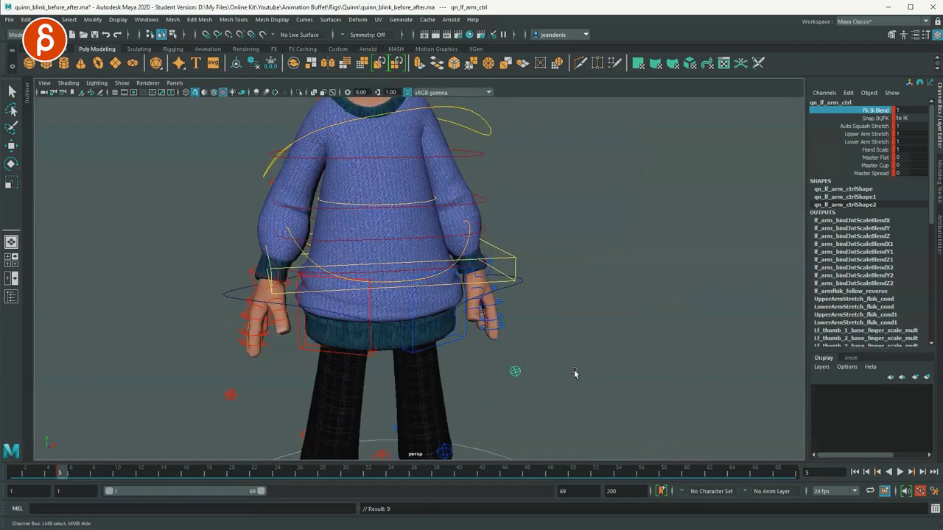
- Key only the Scale X, Y and Z channels of the right front sweater control, then deselect it
click(291, 341)
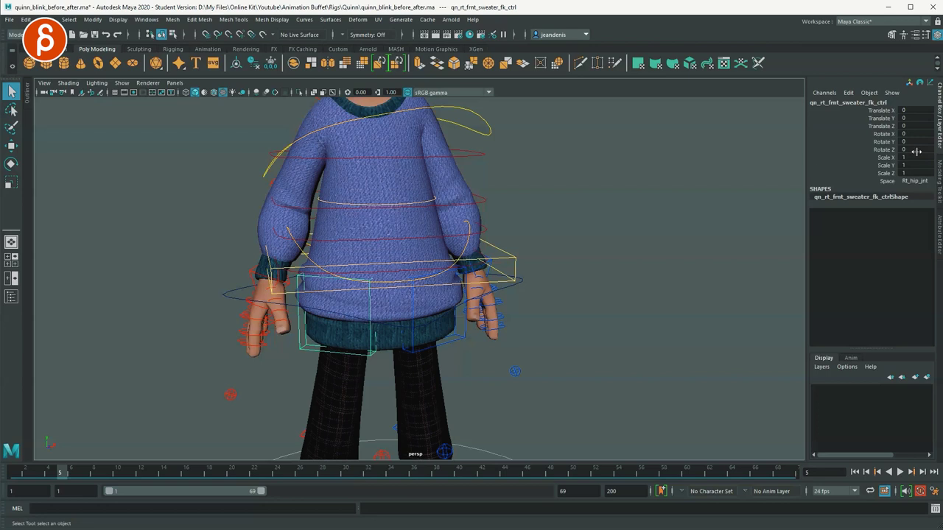
drag(868, 160, 871, 182)
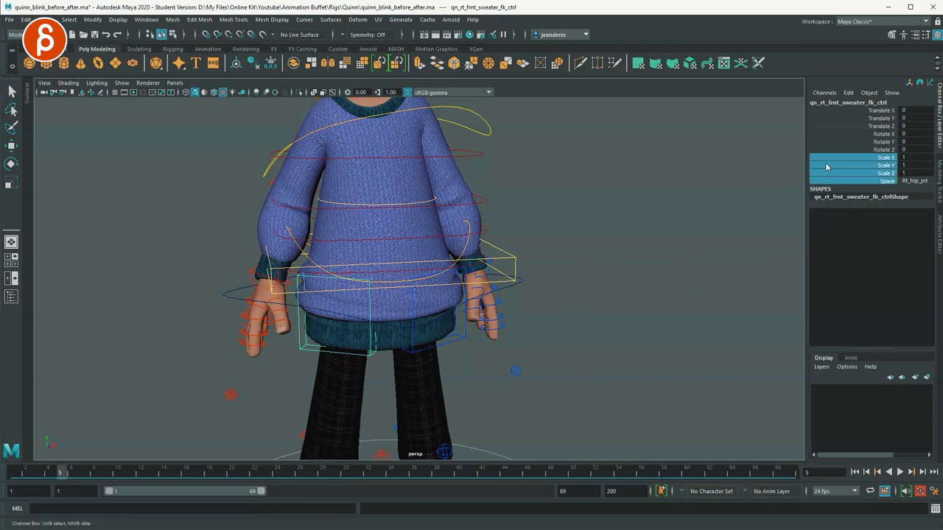
key(shift+r)
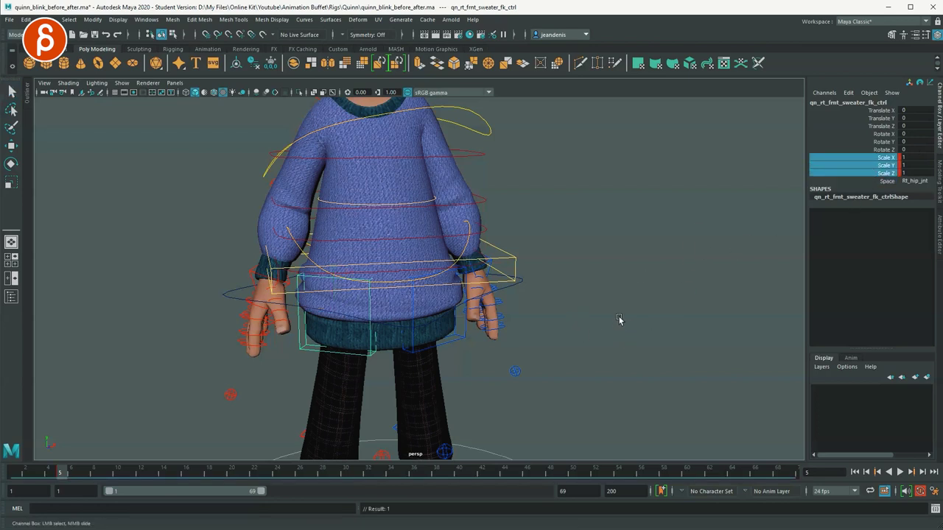
key(s)
key(q)
click(614, 351)
- At frame 33, key Translate Z, Rotate Z and Translate X individually on quinn_root_ctrl, then deselect it
alt+right_drag(625, 355, 355, 305)
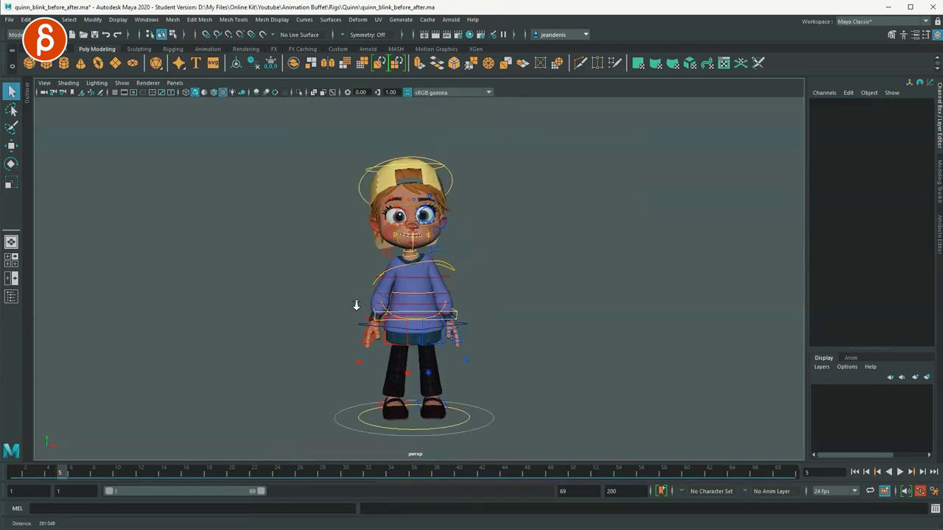
alt+drag(356, 305, 409, 326)
alt+middle_drag(409, 327, 373, 306)
key(alt+period)
key(alt+period)
key(alt+period)
key(alt+period)
key(alt+period)
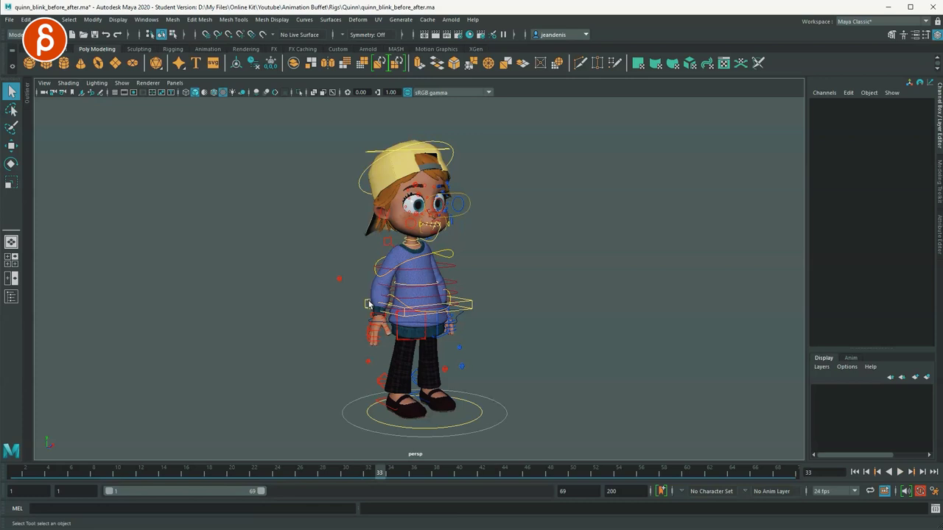
click(493, 415)
key(e)
click(840, 148)
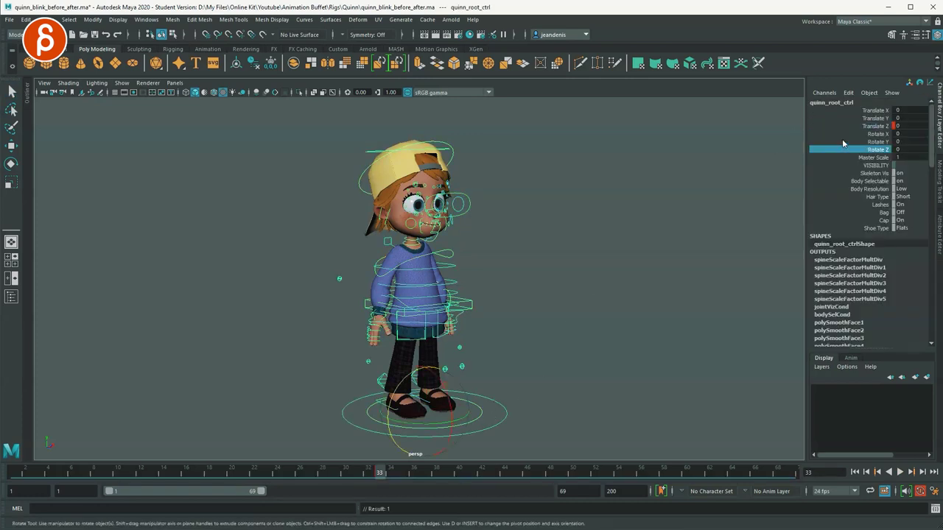
click(841, 110)
key(w)
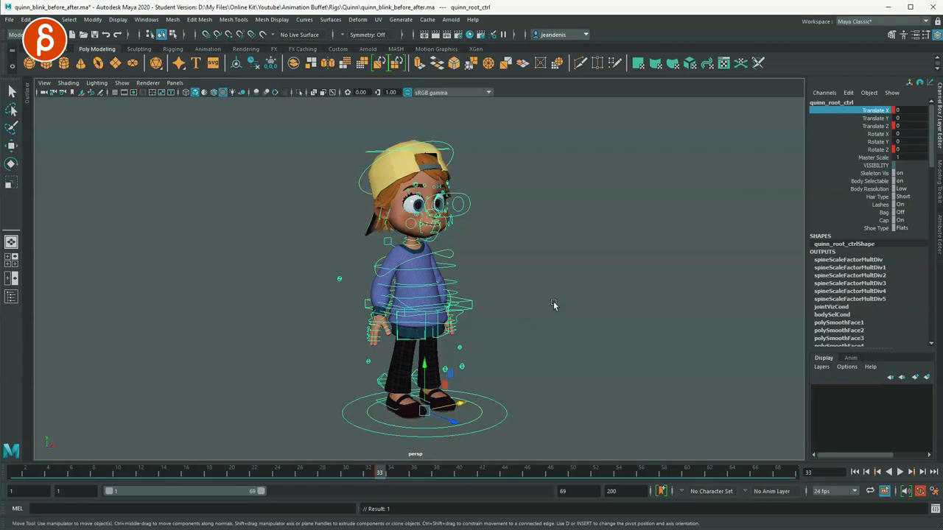
click(554, 305)
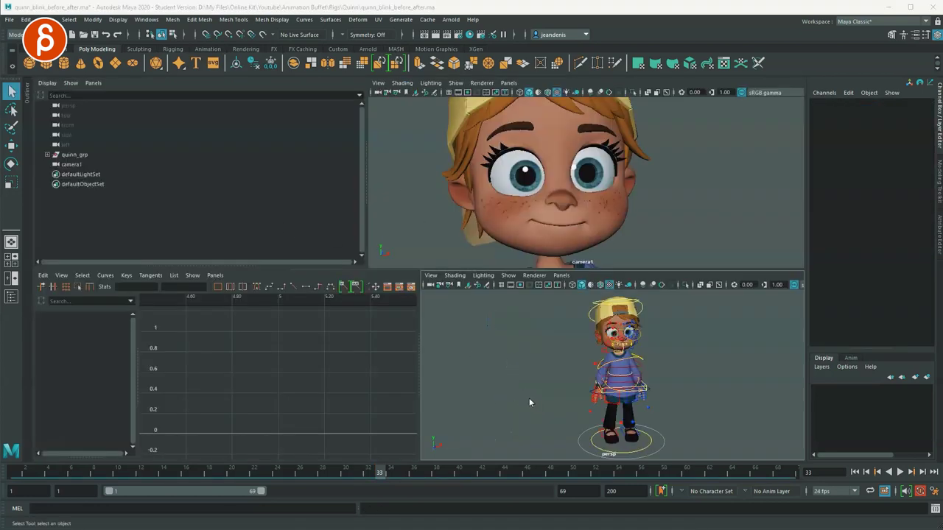
- Compare the camera1 shot view, with its rig controls toggled on and off, with the perspective view from several angles
key(space)
alt+drag(312, 310, 431, 321)
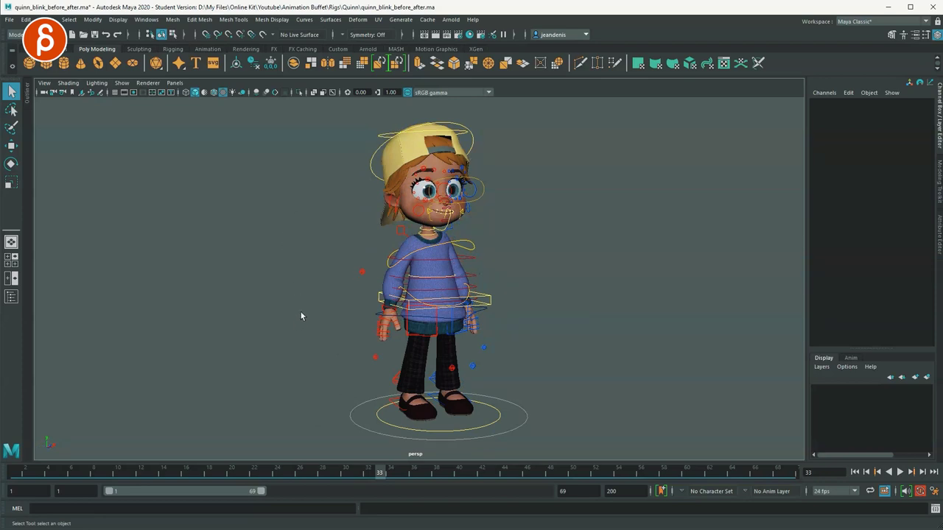
mouse_move(324, 304)
alt+mouse_down()
mouse_move(288, 295)
mouse_move(324, 301)
alt+mouse_up()
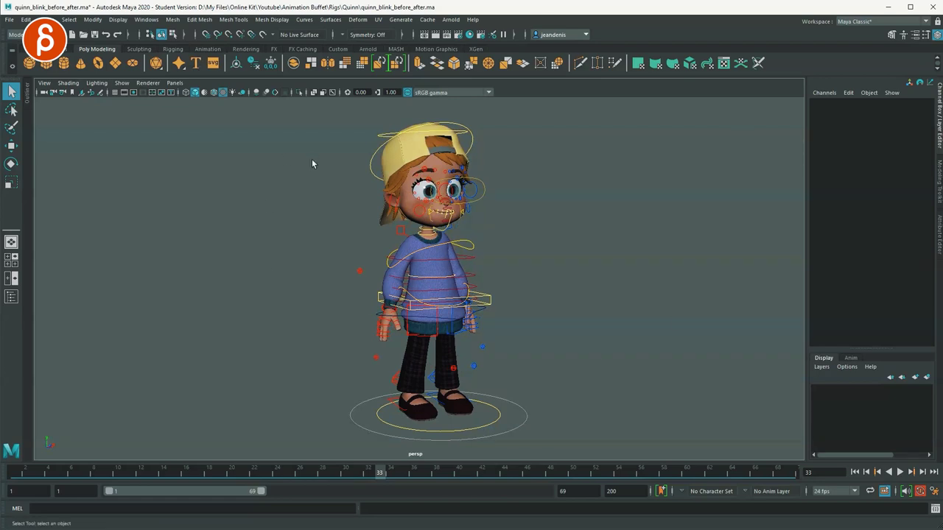
key(space)
key(alt+1)
key(alt+1)
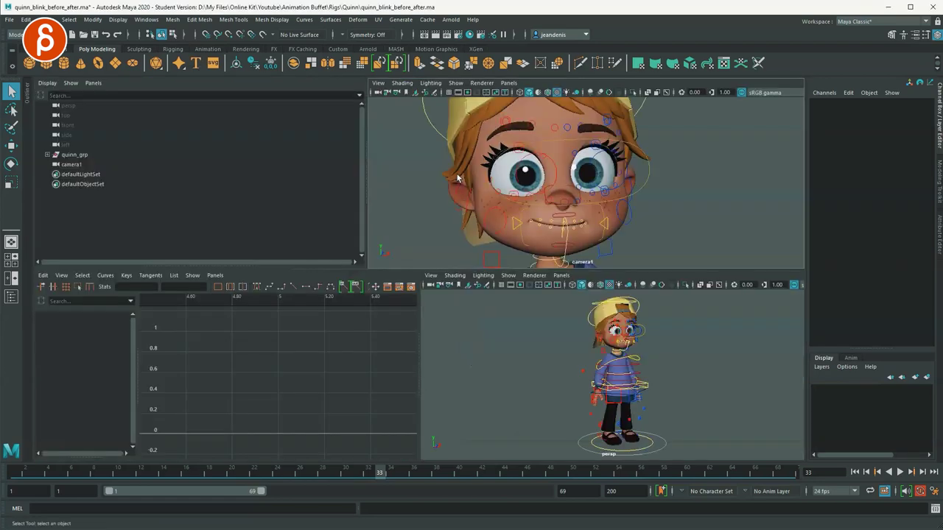
key(space)
key(space)
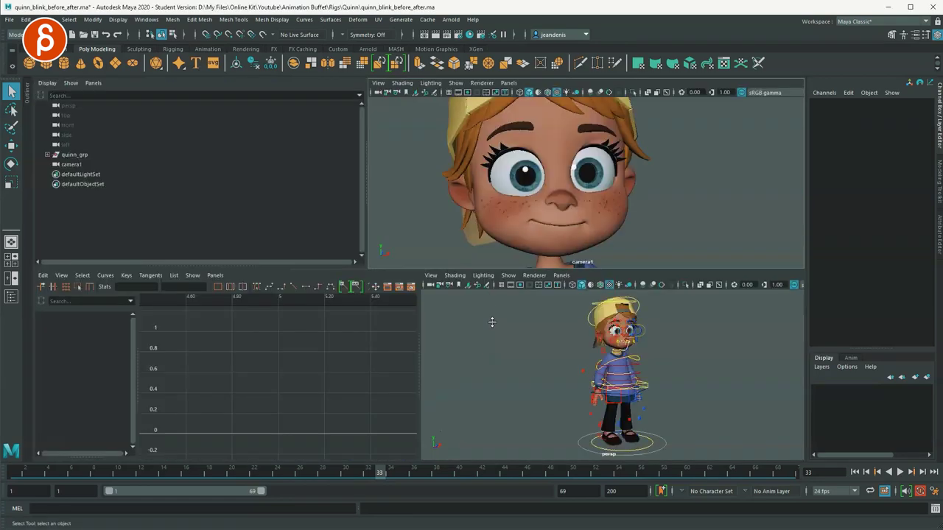
alt+drag(566, 395, 491, 396)
alt+right_drag(491, 396, 571, 442)
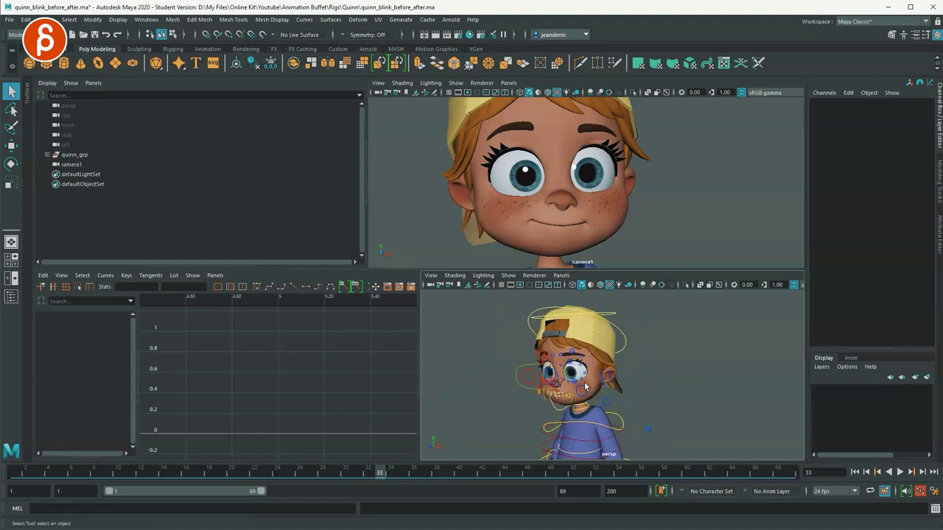
drag(623, 340, 643, 331)
alt+drag(466, 383, 540, 387)
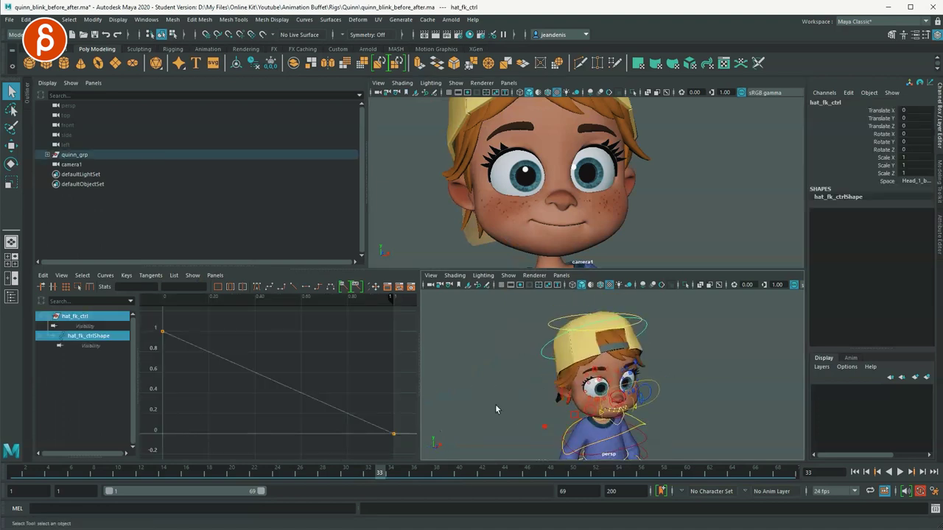
mouse_move(483, 384)
alt+mouse_down()
mouse_move(682, 383)
mouse_move(694, 363)
mouse_move(547, 397)
mouse_move(471, 392)
alt+mouse_up()
scroll(486, 376, down, 5)
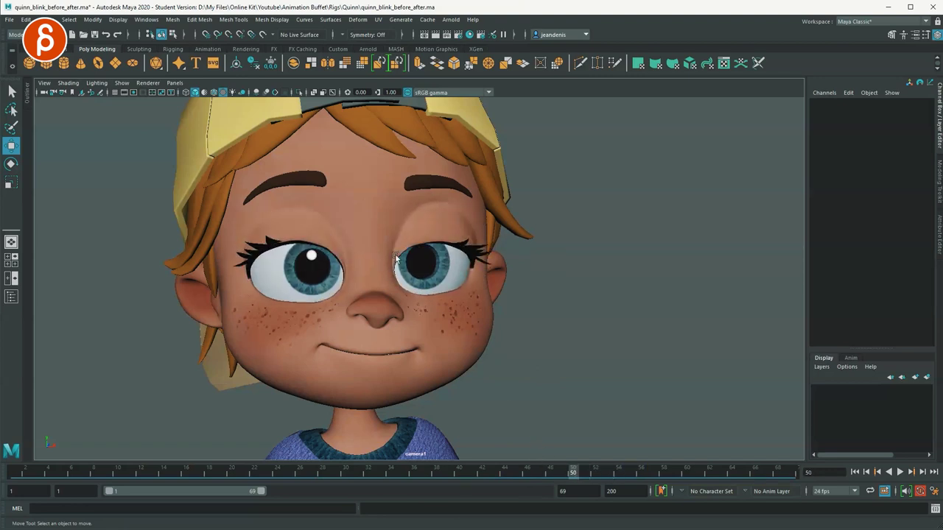
- Show the rig controls in camera1 and move the left upper eyelid control to Translate X 0.118, Translate Y -2.636 at frame 50
key(alt+1)
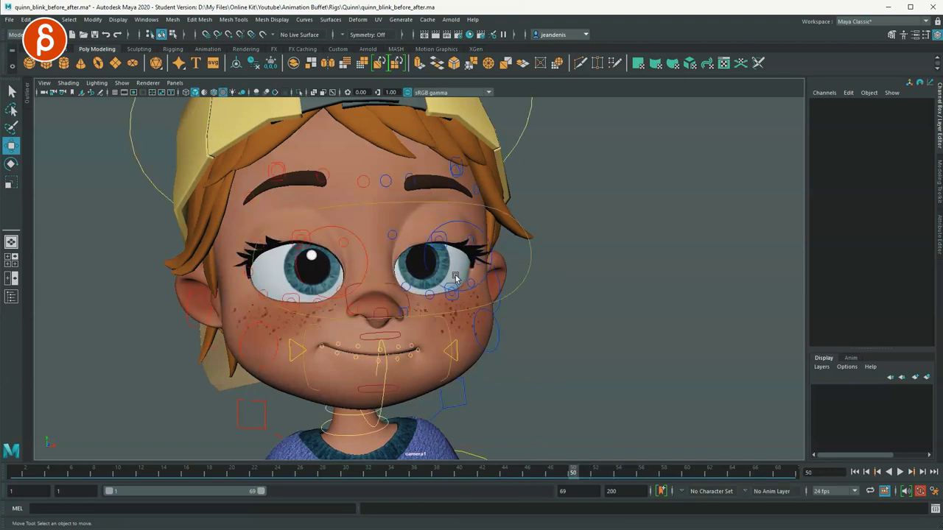
click(439, 247)
drag(435, 243, 435, 246)
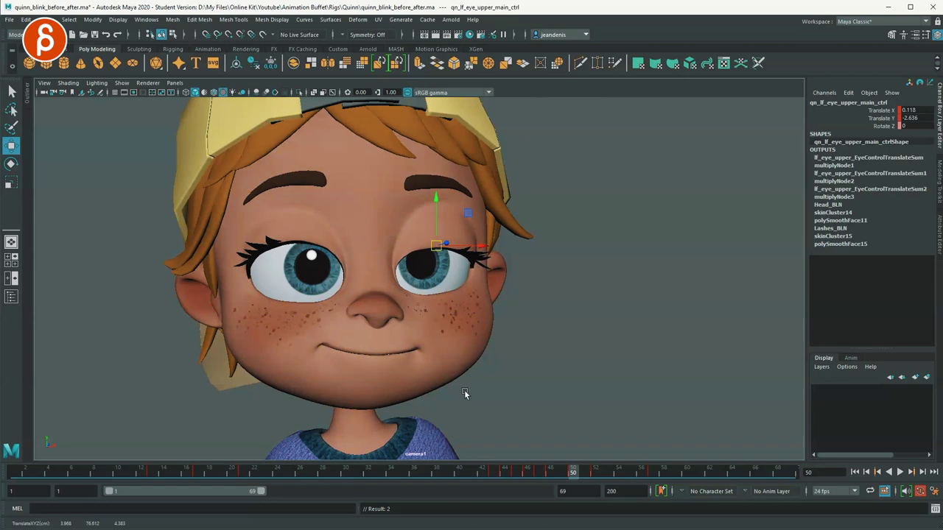
- Step through the blink keys around frame 50 in the shot camera, then undo the left eyelid move
key(space)
key(space)
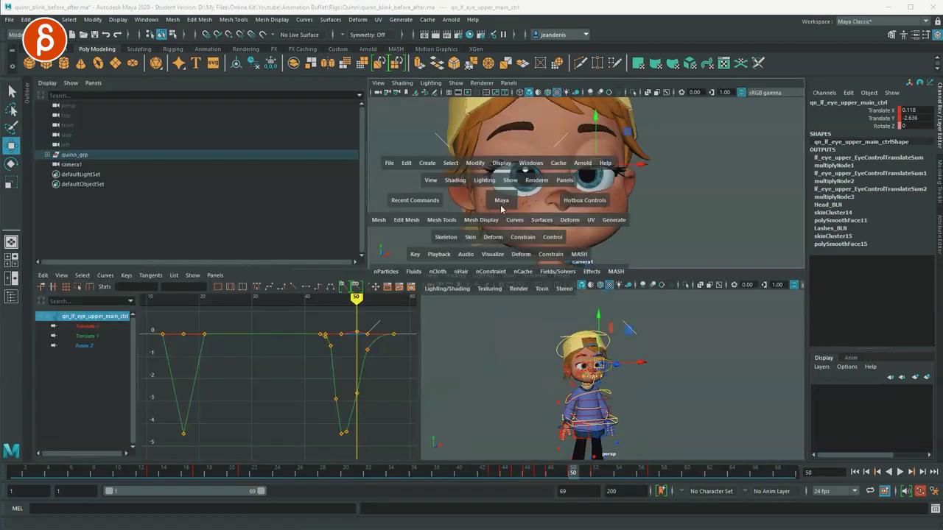
key(alt+comma)
key(alt+comma)
key(alt+comma)
key(alt+period)
key(alt+period)
key(alt+period)
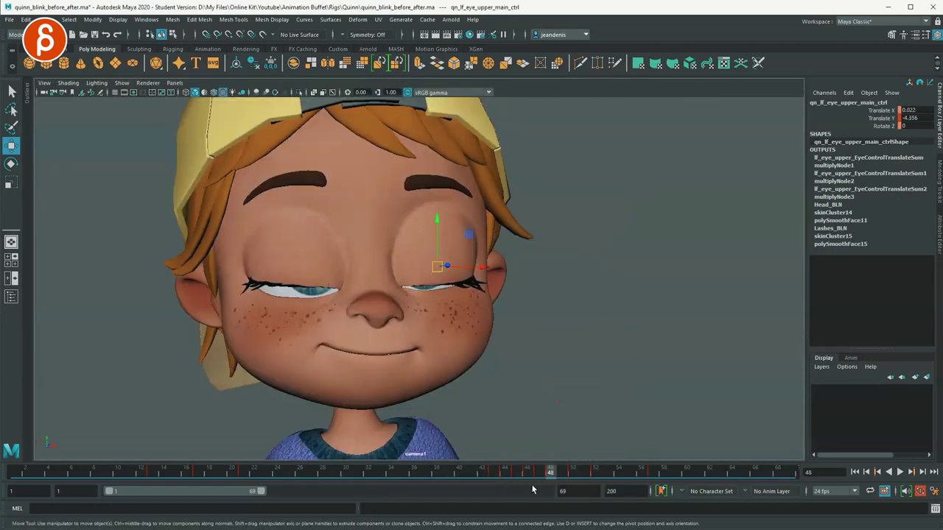
key(ctrl+z)
key(ctrl+z)
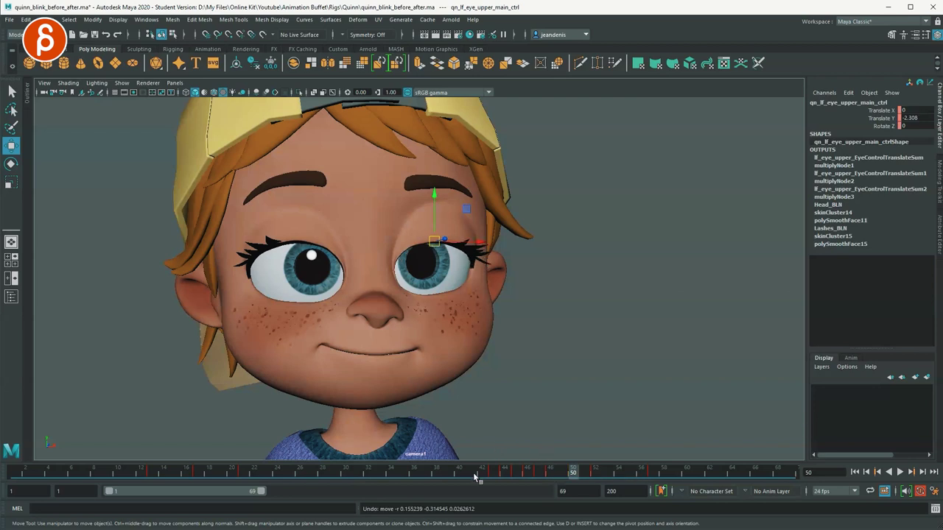
- Play back the blink in the shot camera, stop it, and switch to the full perspective view
click(505, 473)
key(alt+v)
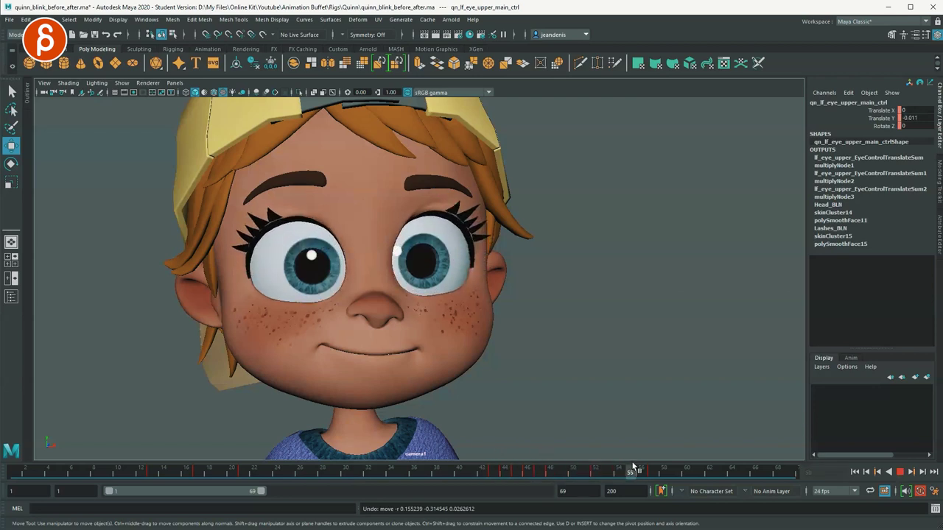
key(alt+v)
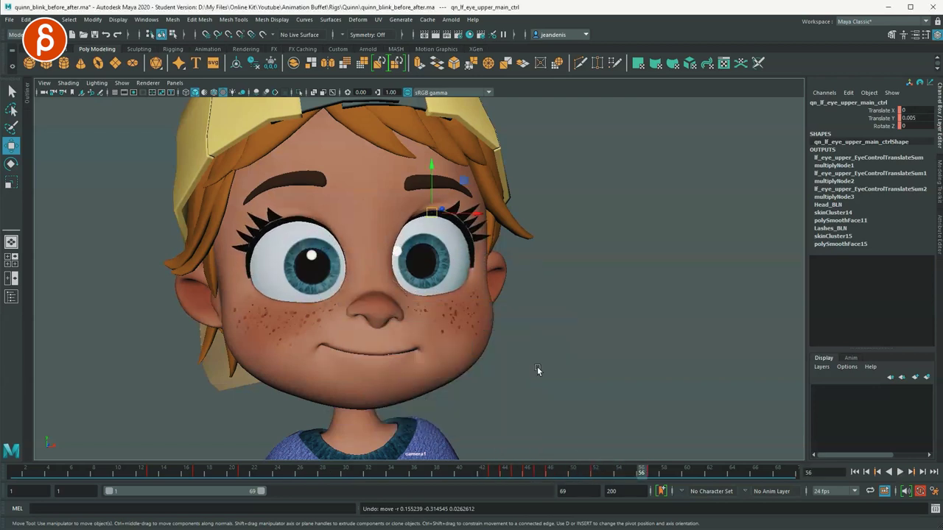
key(space)
key(space)
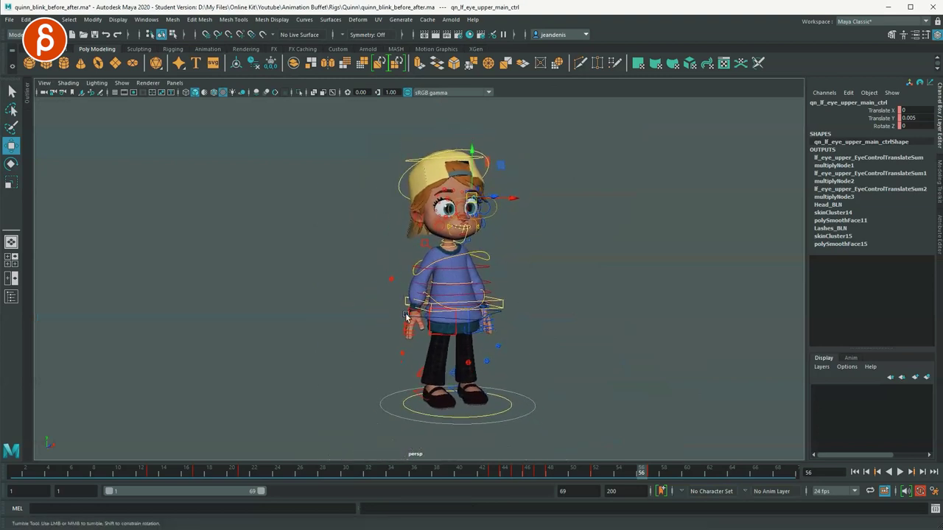